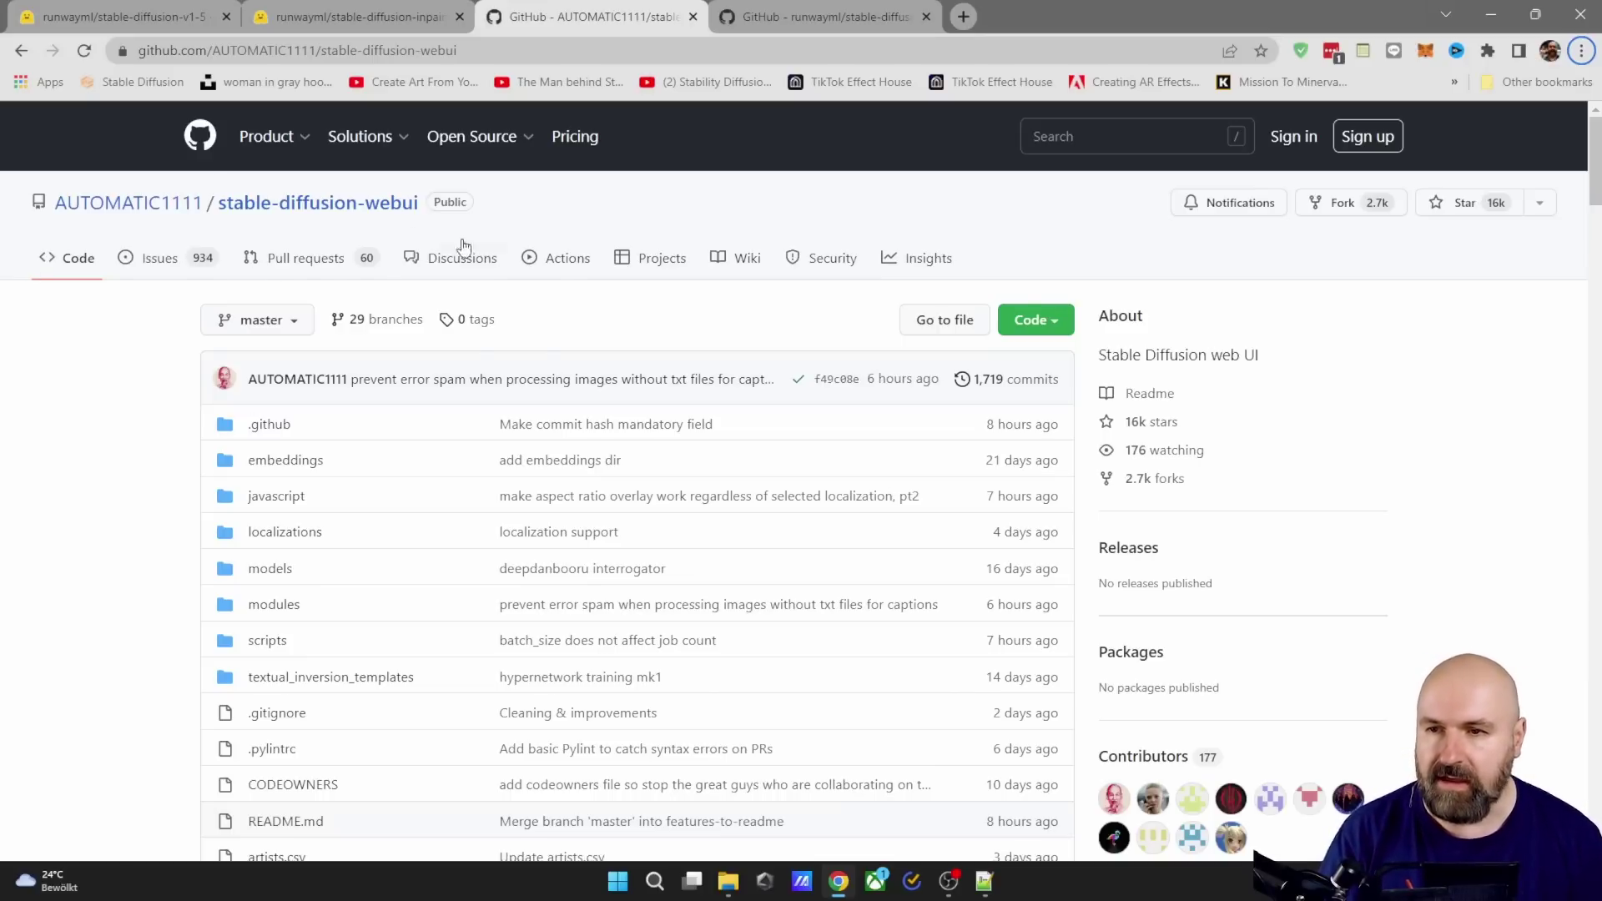
Step: Show and dismiss the repository's clone and download options, then bring the SDLocal folder window forward
mouse_move(201, 216)
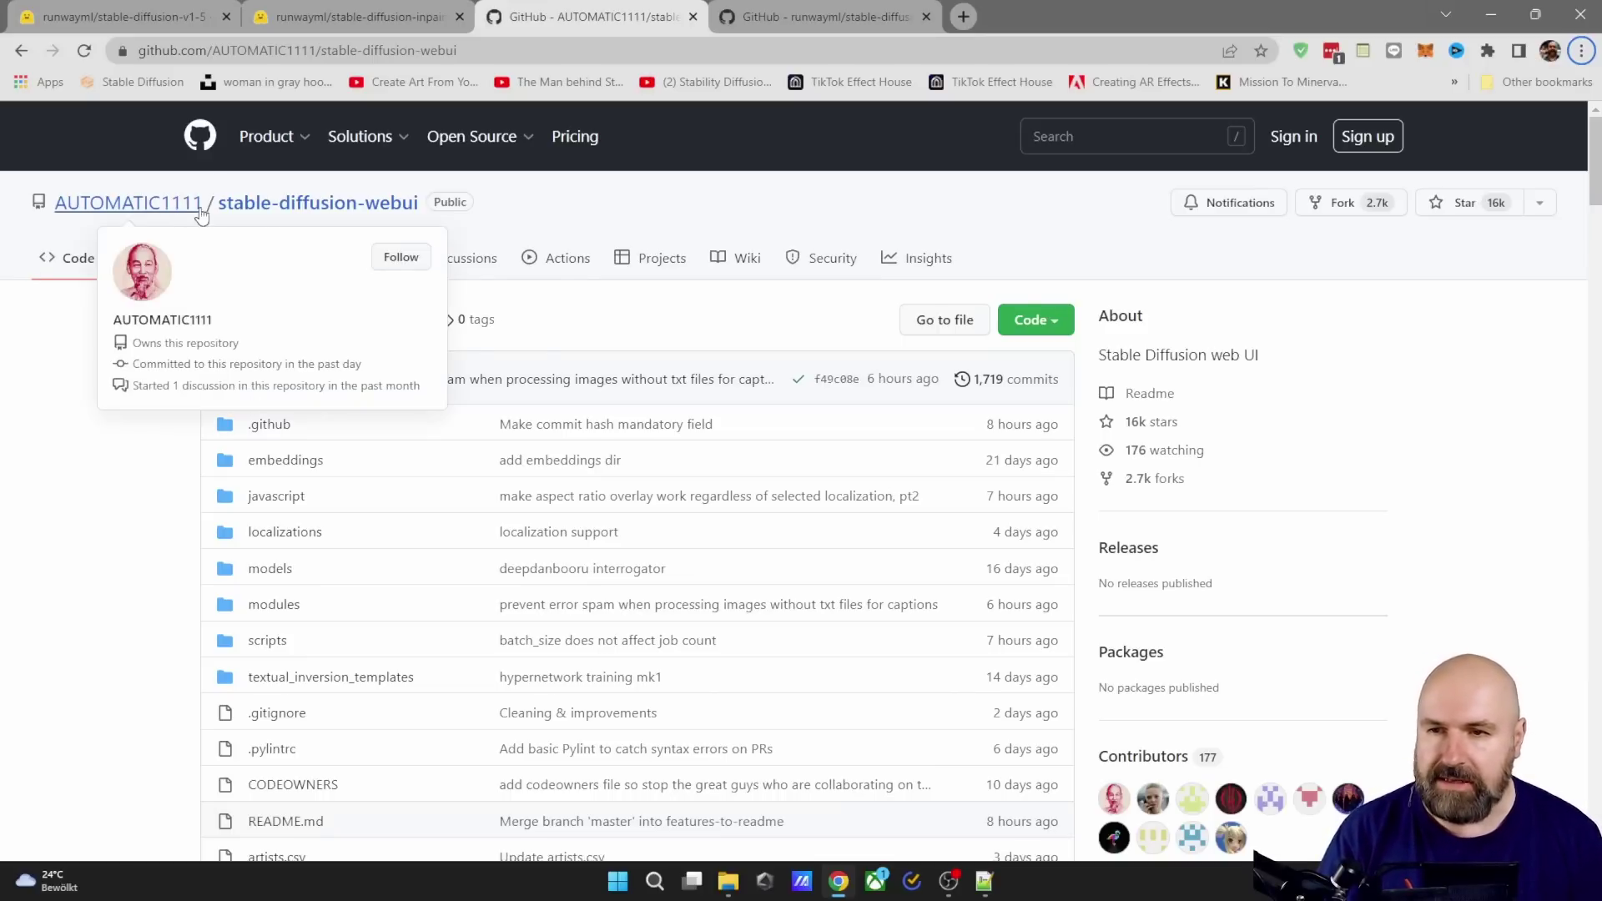
left_click(1053, 319)
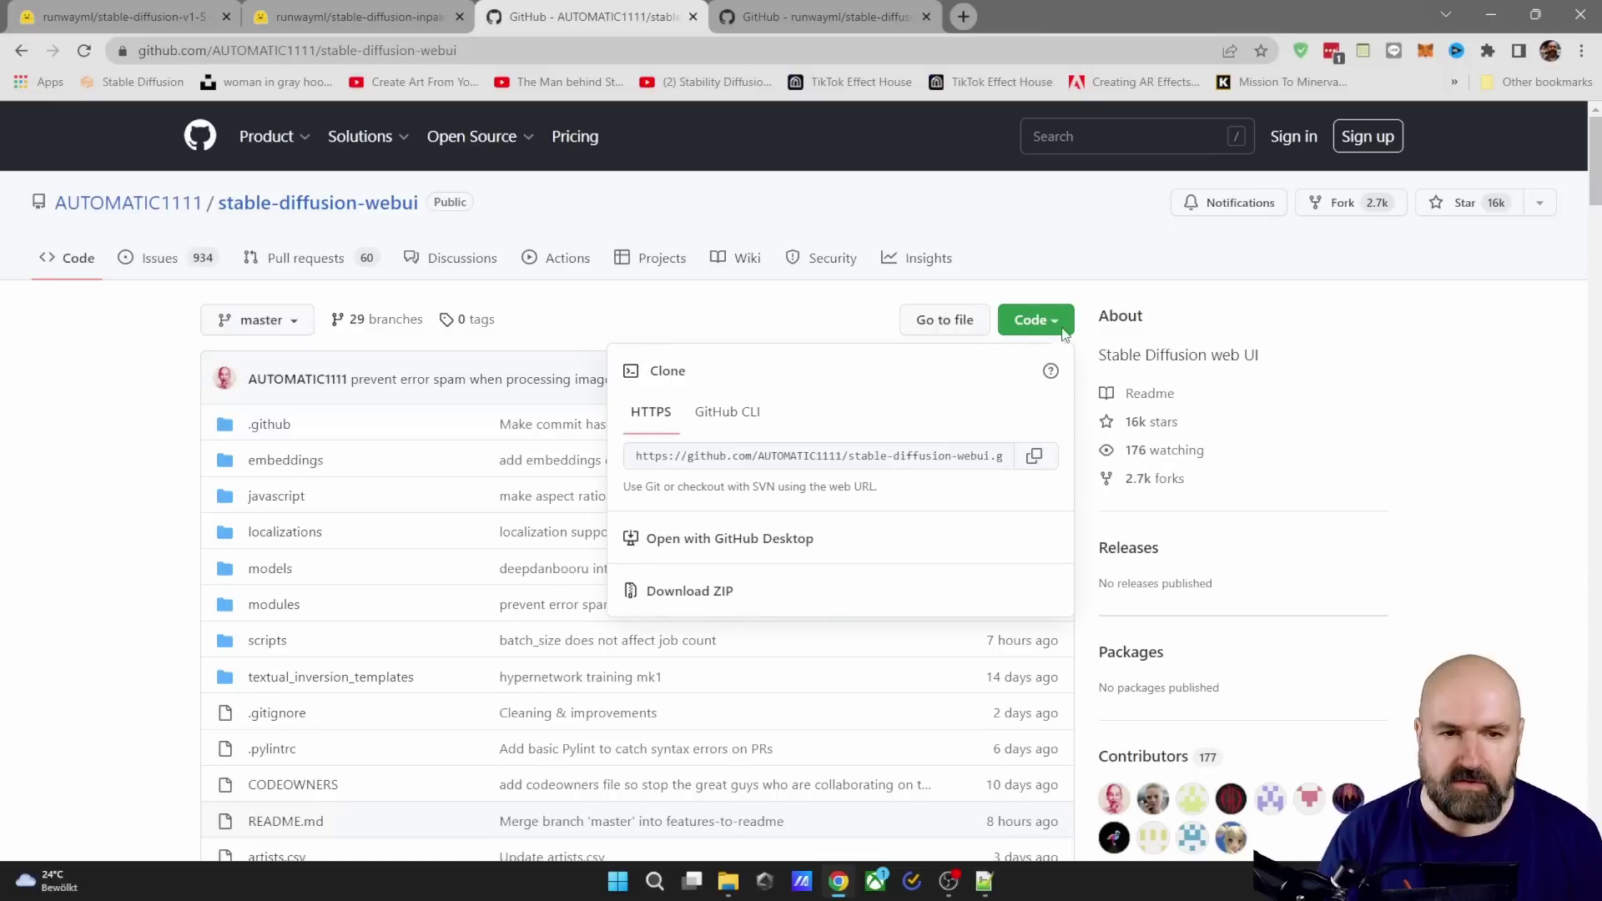
left_click(1059, 323)
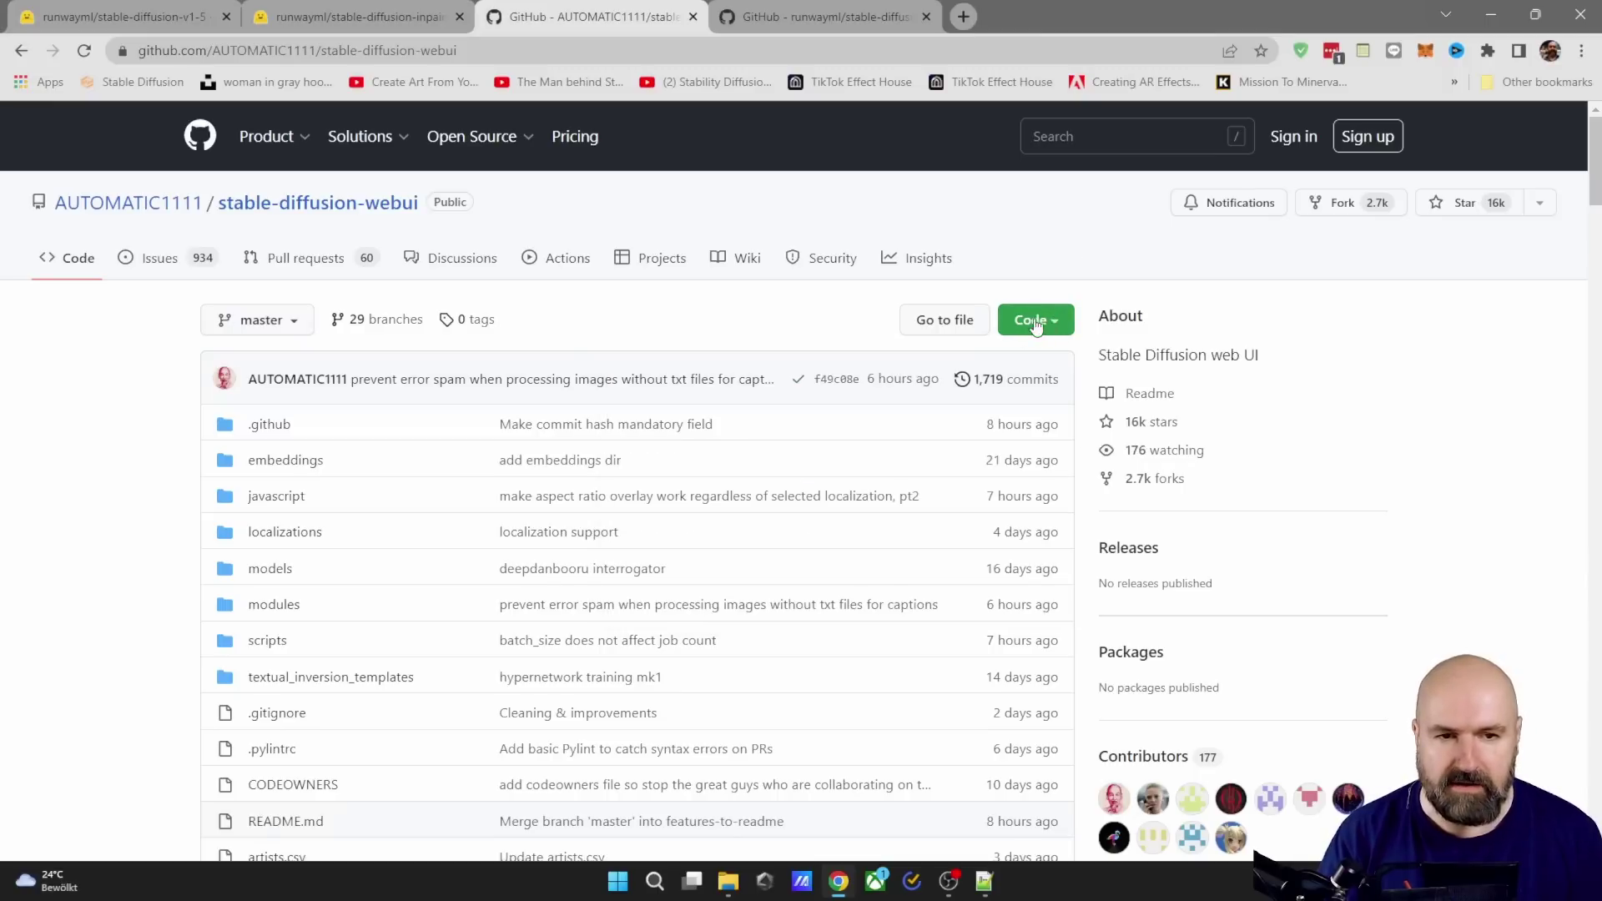
left_click(1053, 321)
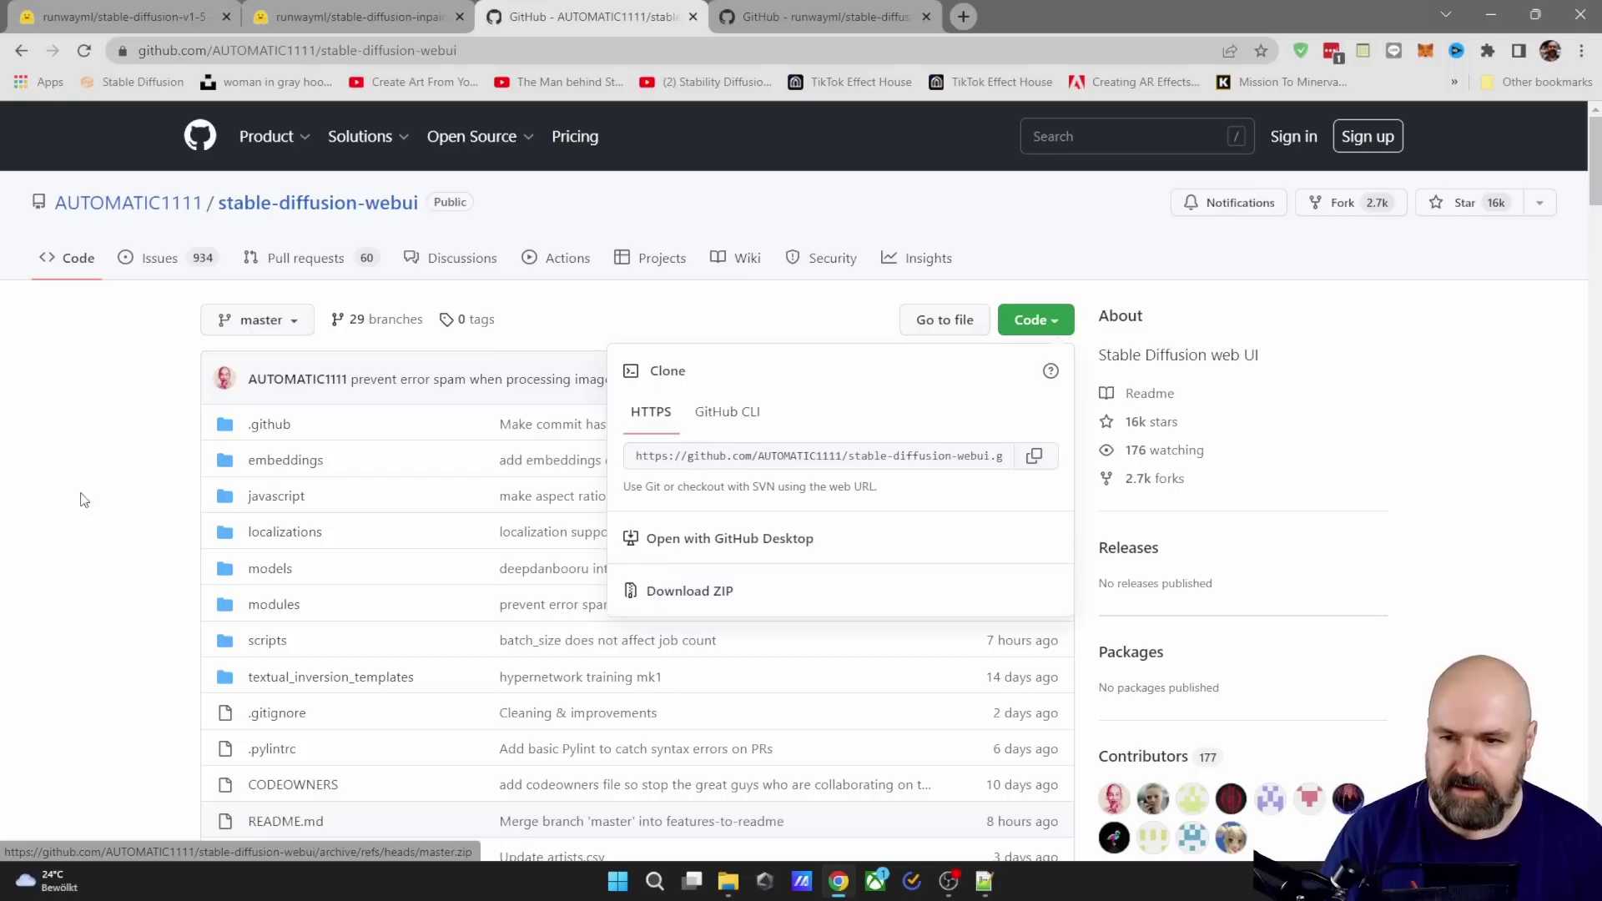
left_click(48, 494)
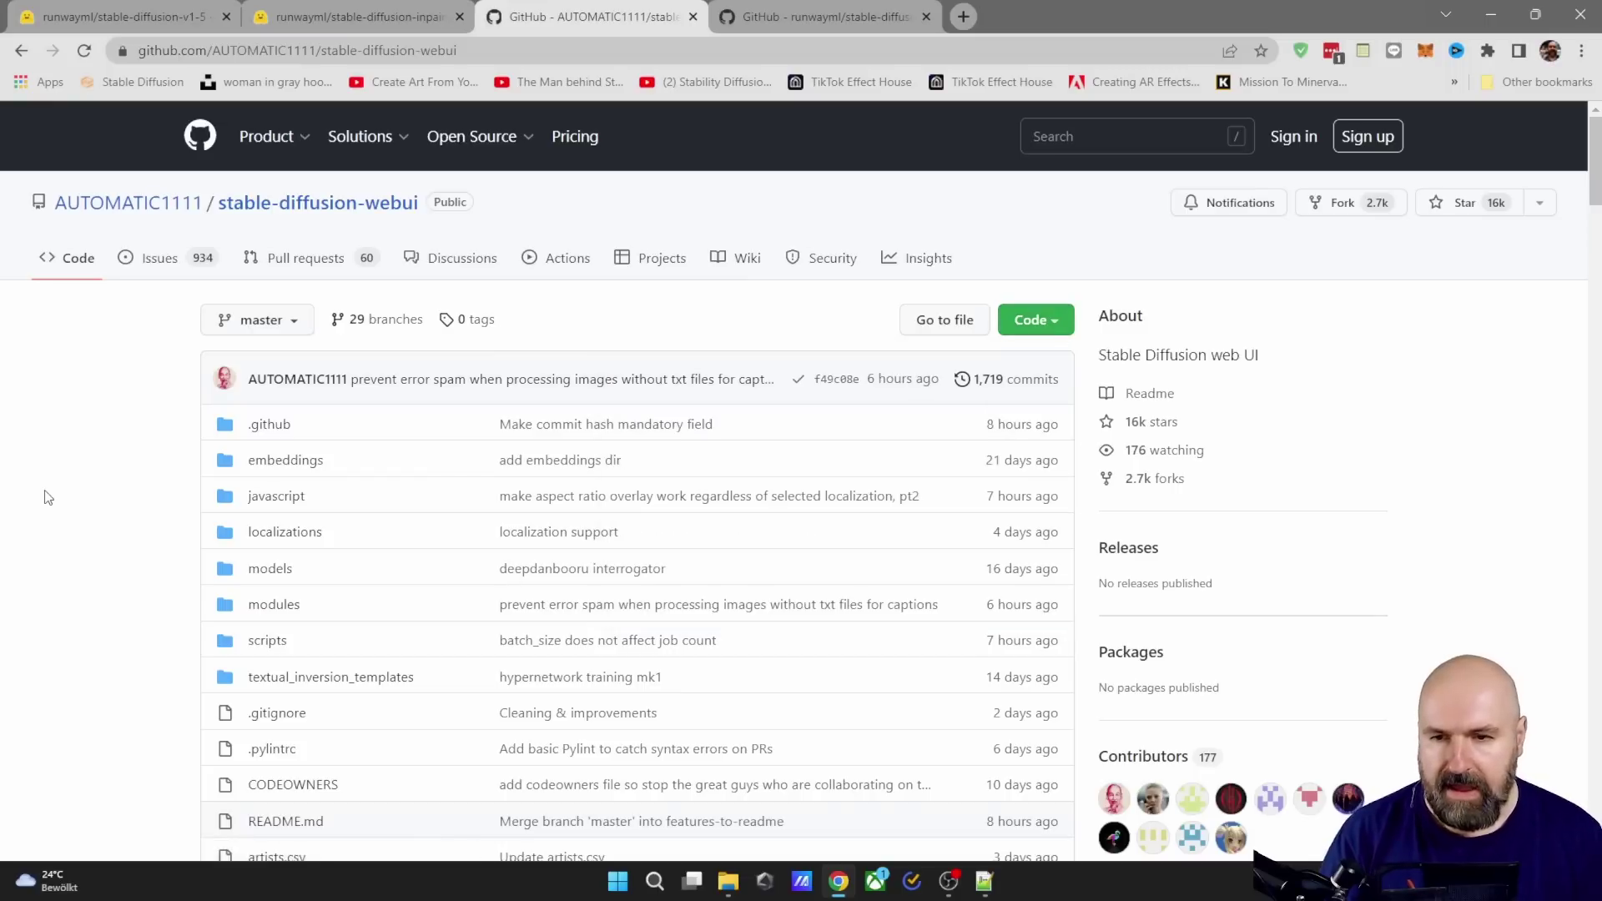
left_click(729, 881)
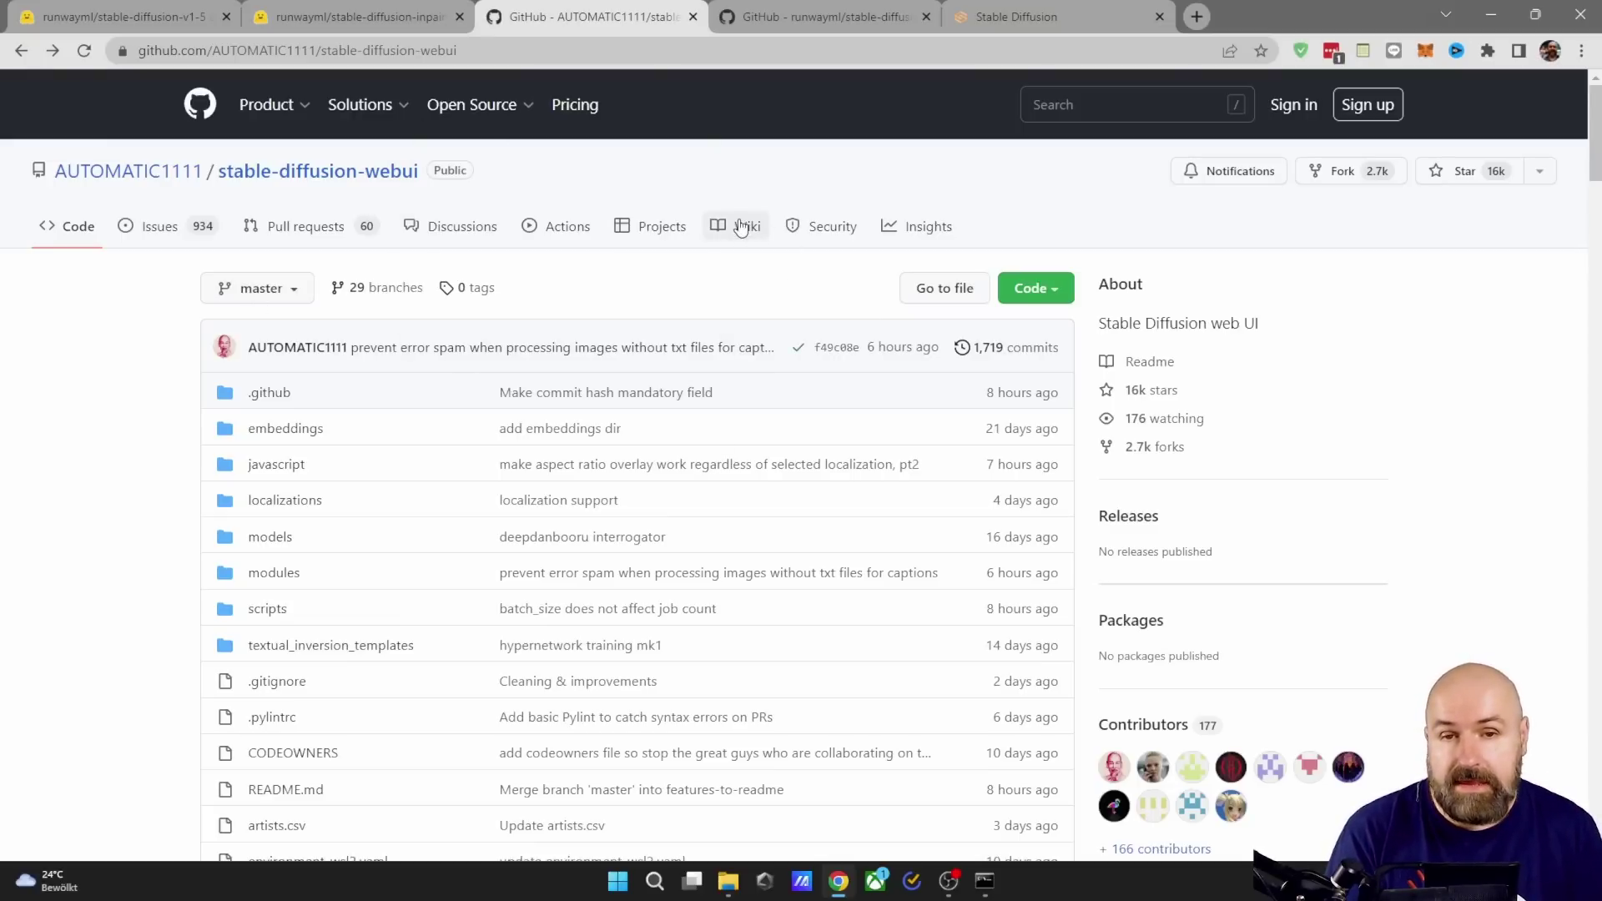
Step: Go to the project wiki and read the Troubleshooting advice on webui-user.bat's Python path
mouse_move(190, 177)
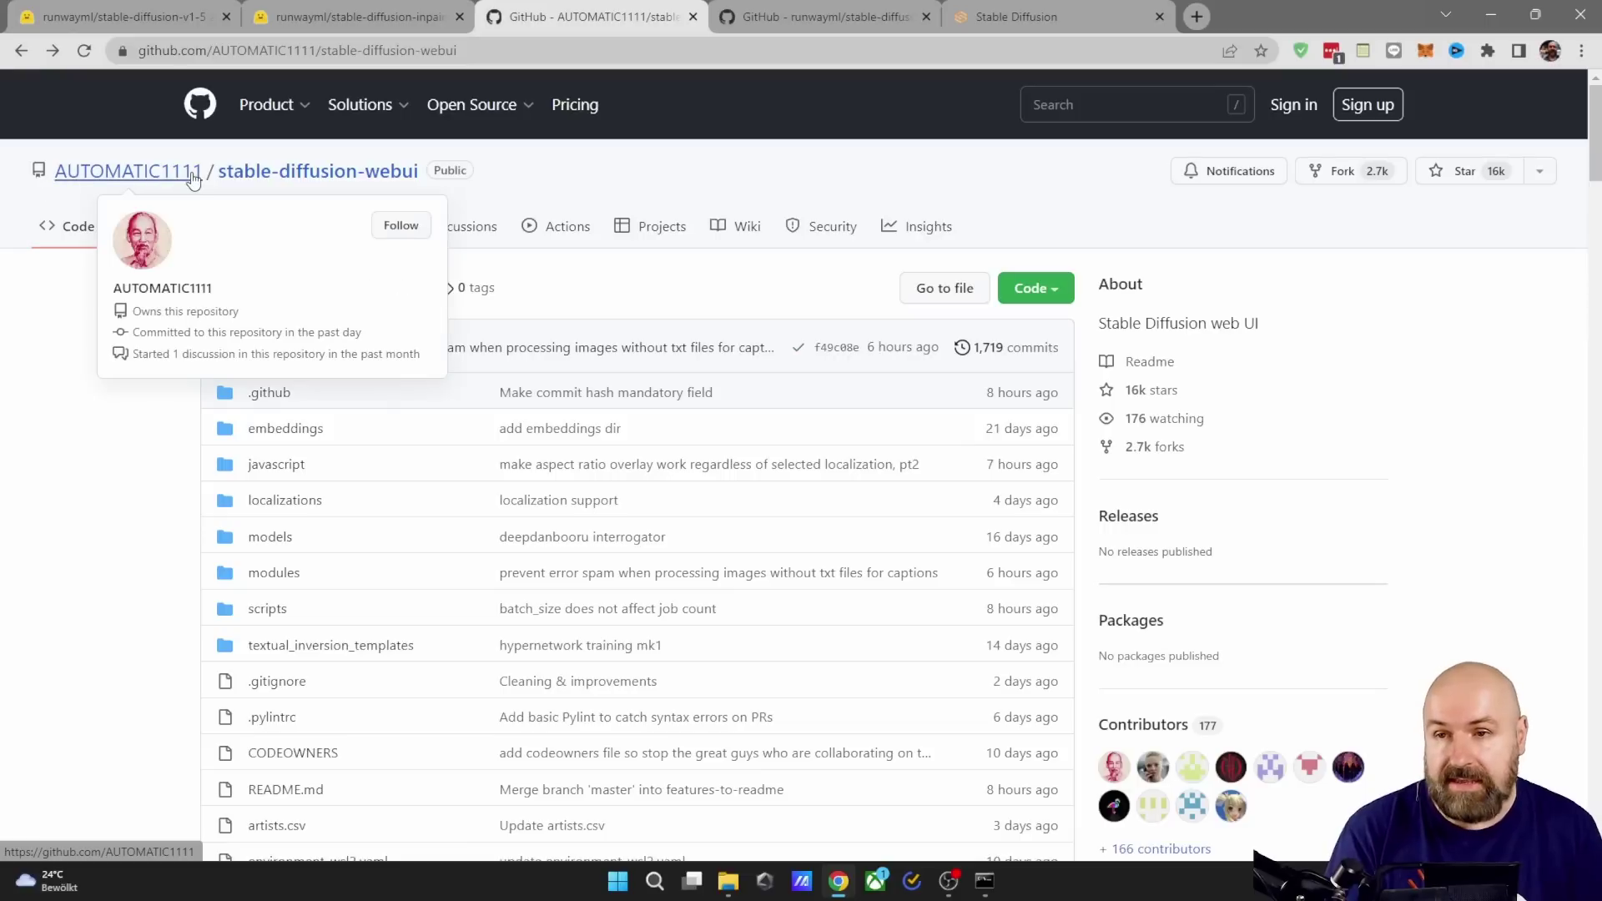
left_click(735, 226)
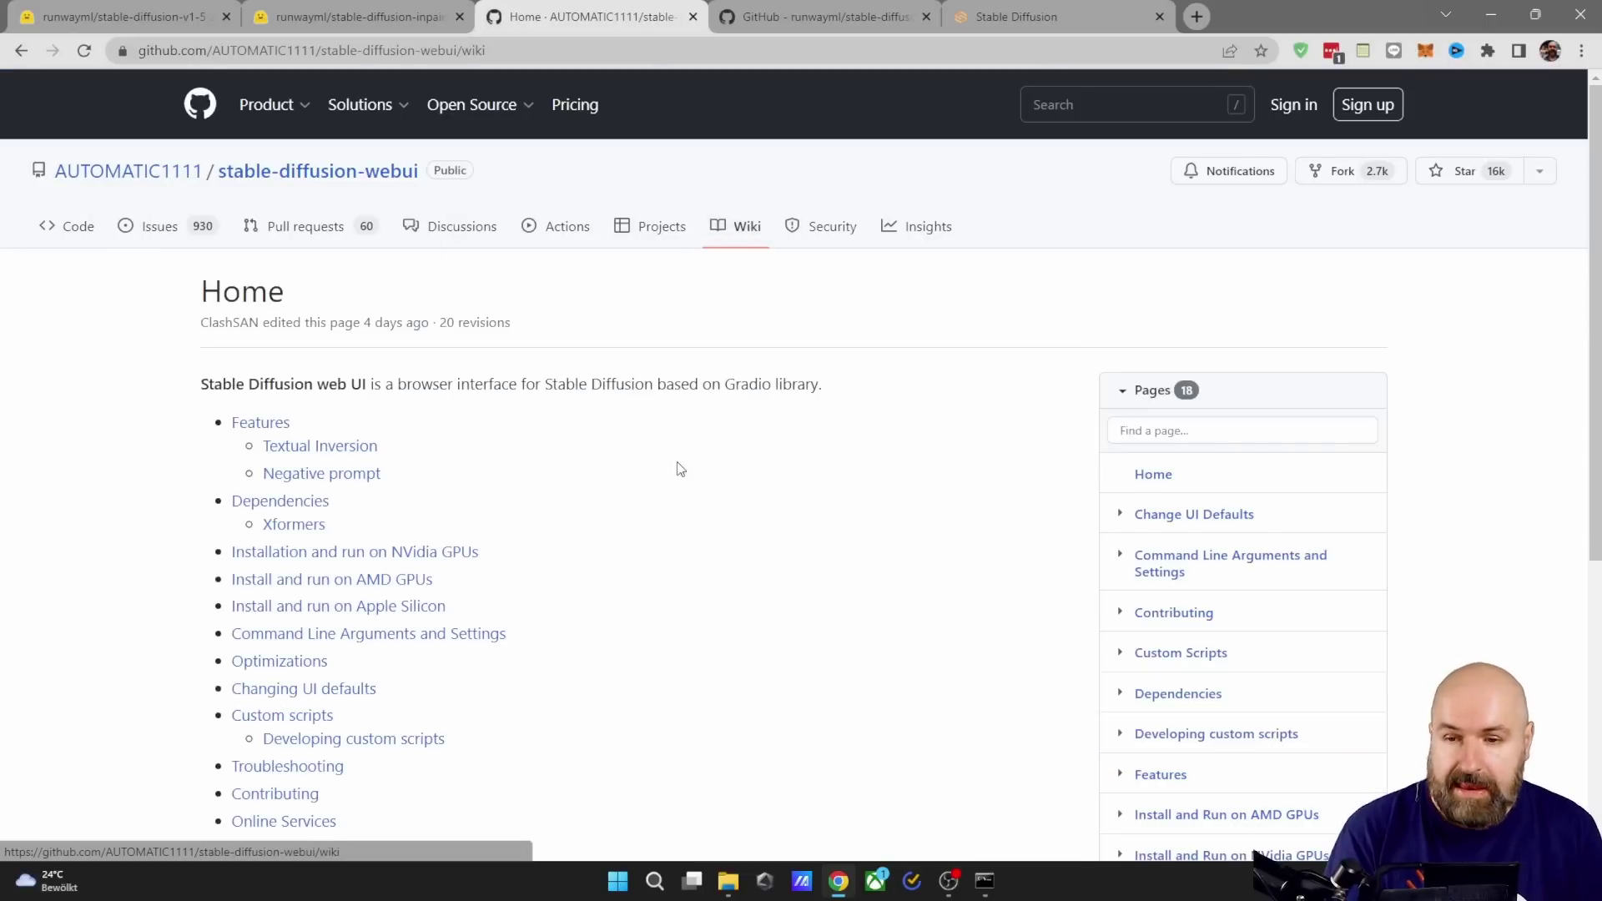
scroll(668, 491, "down", 3)
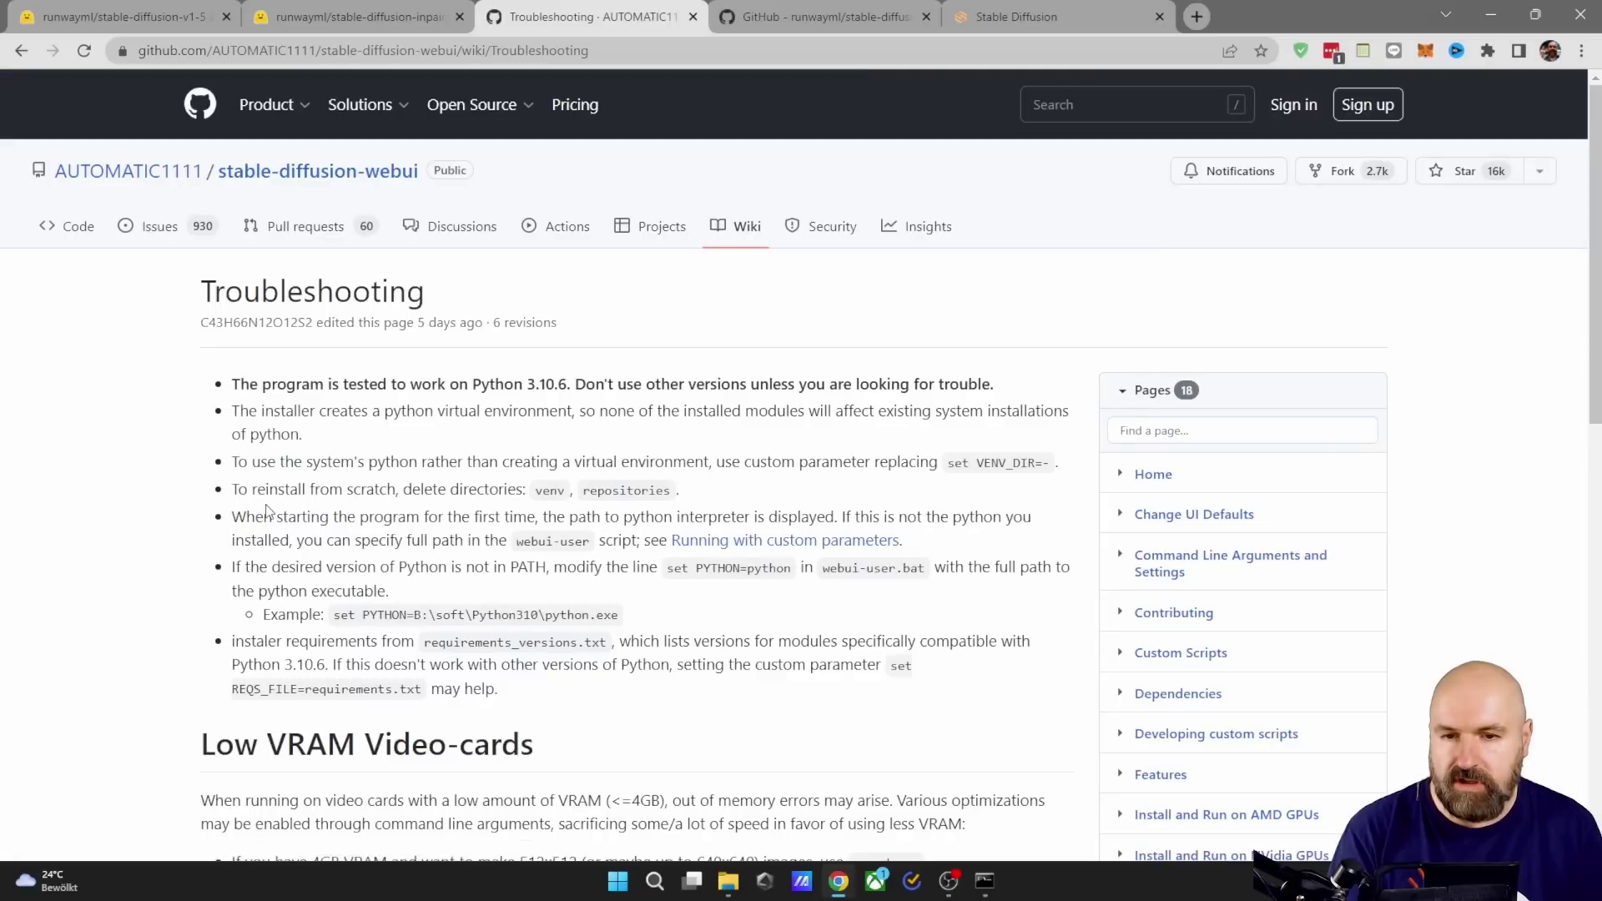
scroll(519, 526, "down", 10)
scroll(519, 526, "down", 3)
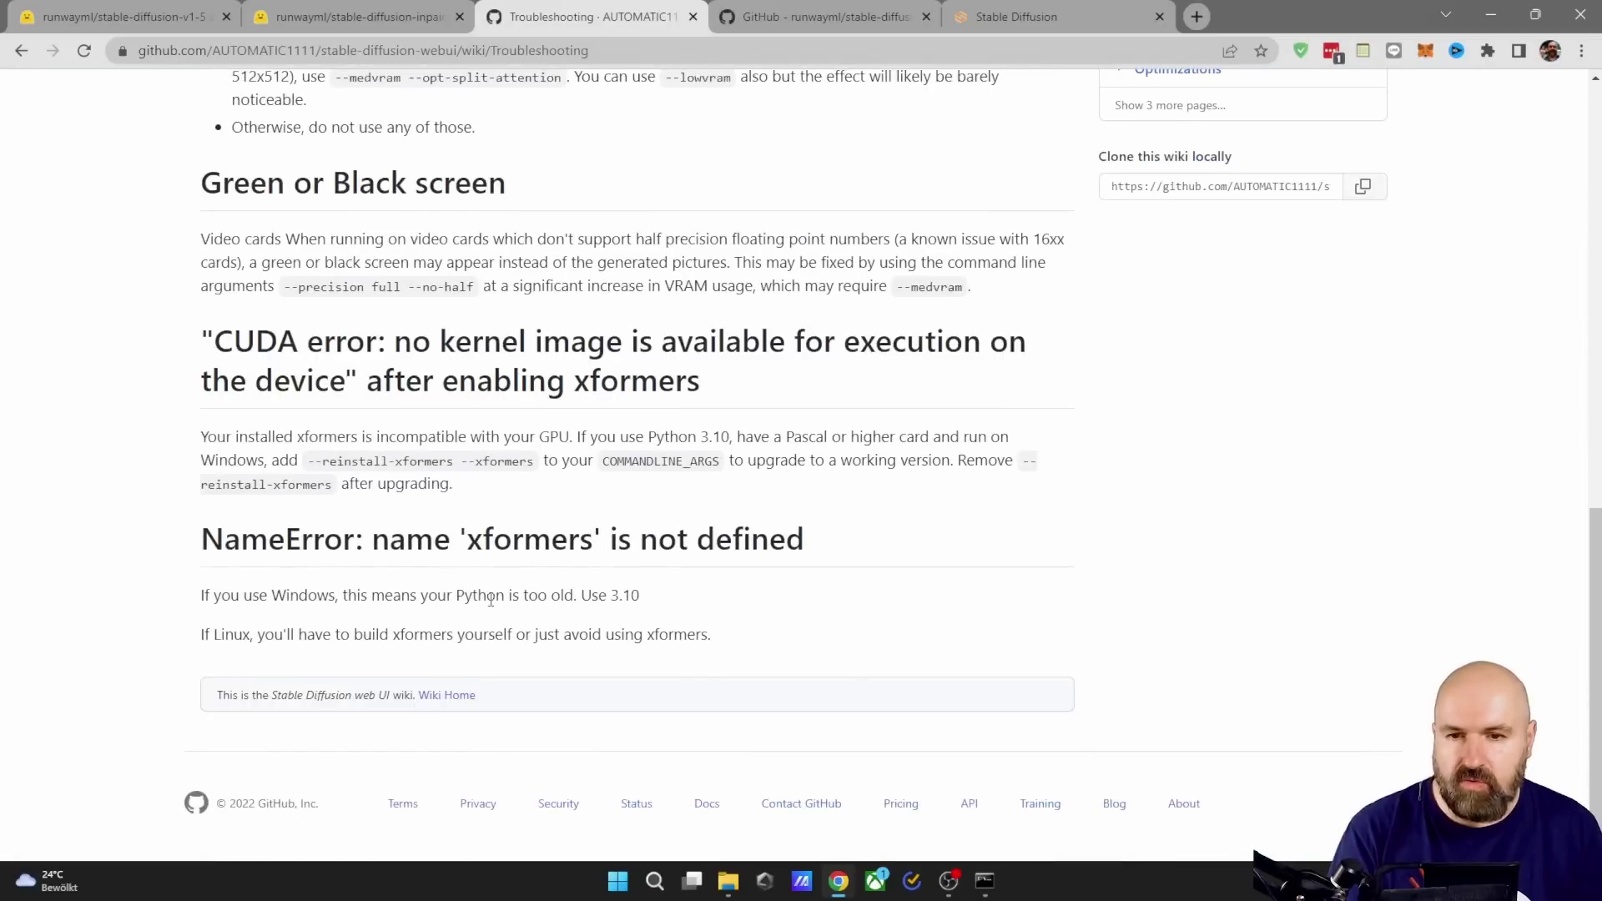
scroll(529, 509, "up", 11)
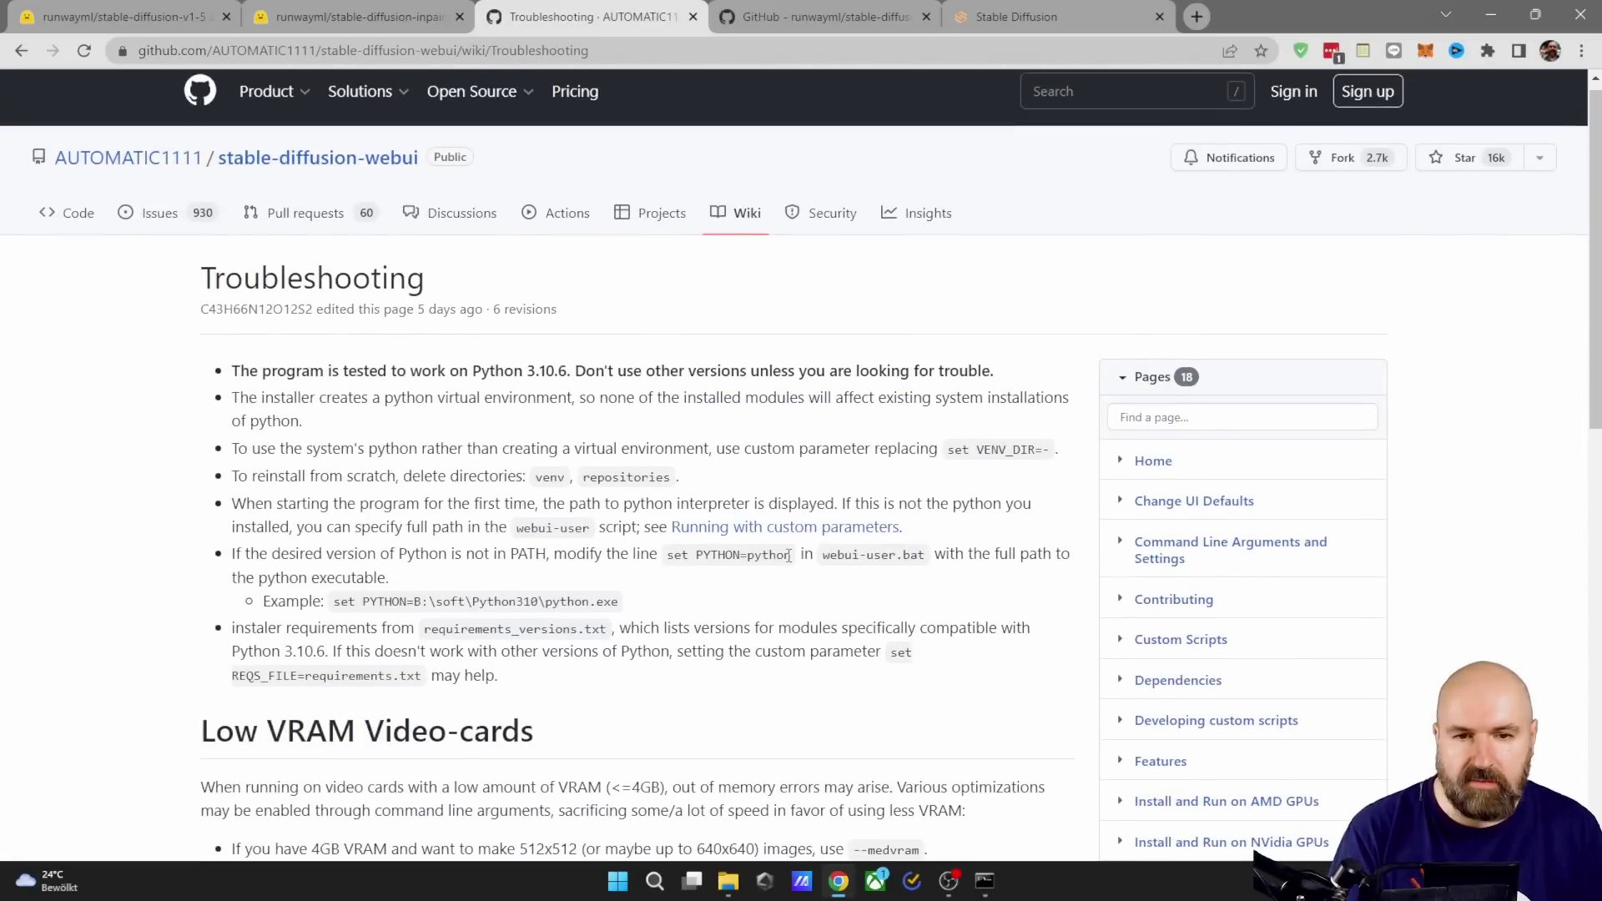
scroll(783, 570, "down", 2)
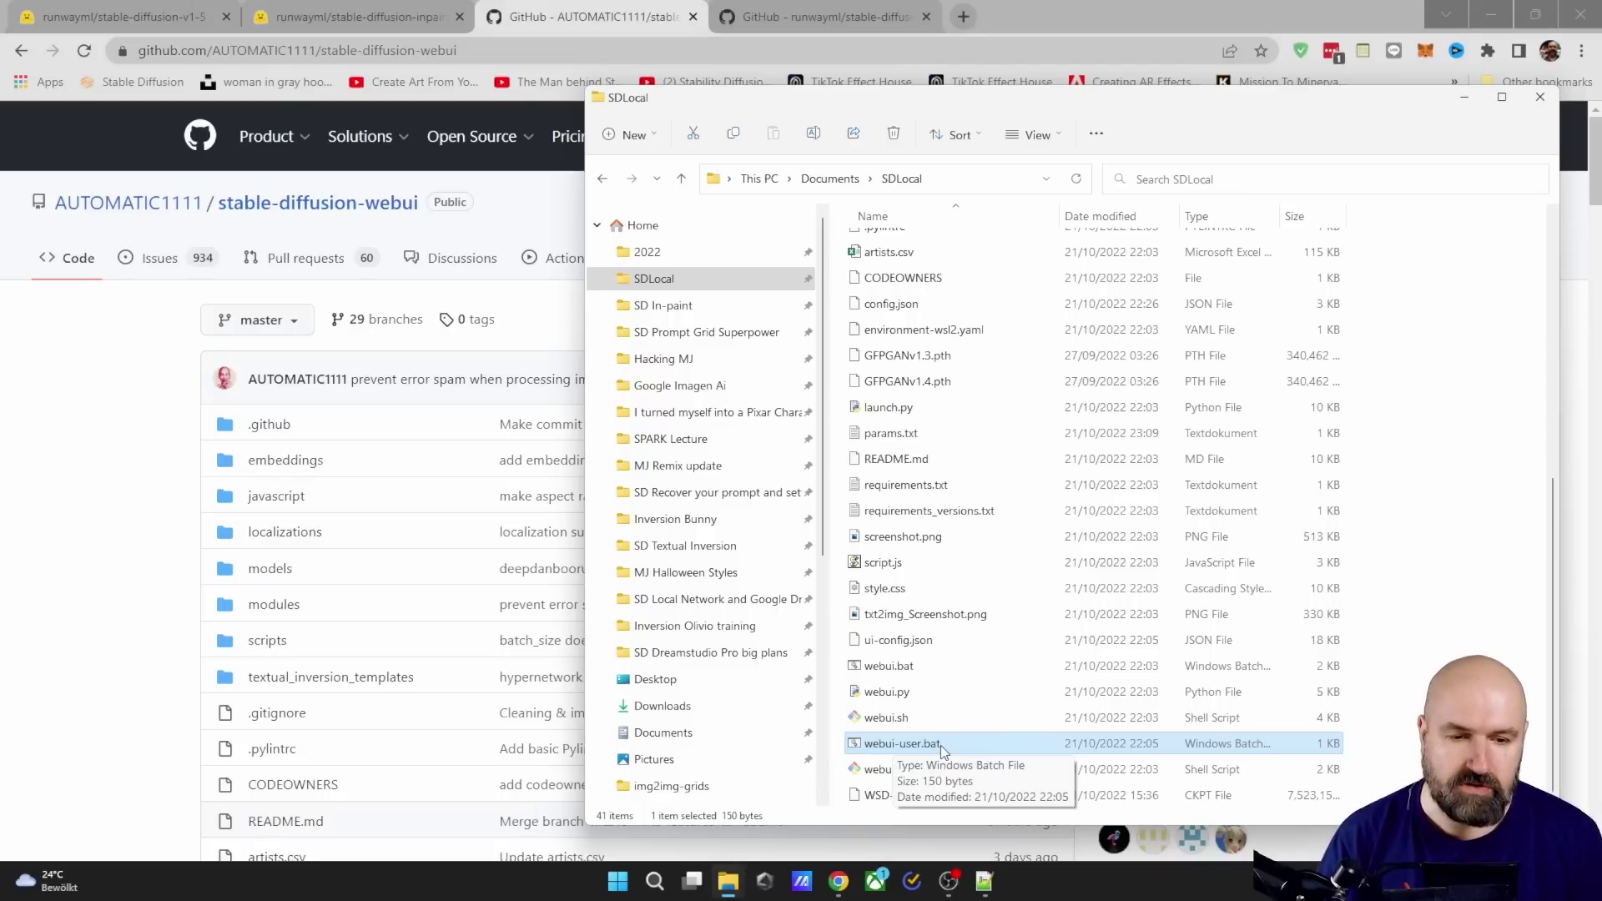
Step: Bring webui-user.bat up in Notepad++ and select the quoted PYTHON path on line 3
left_click(983, 886)
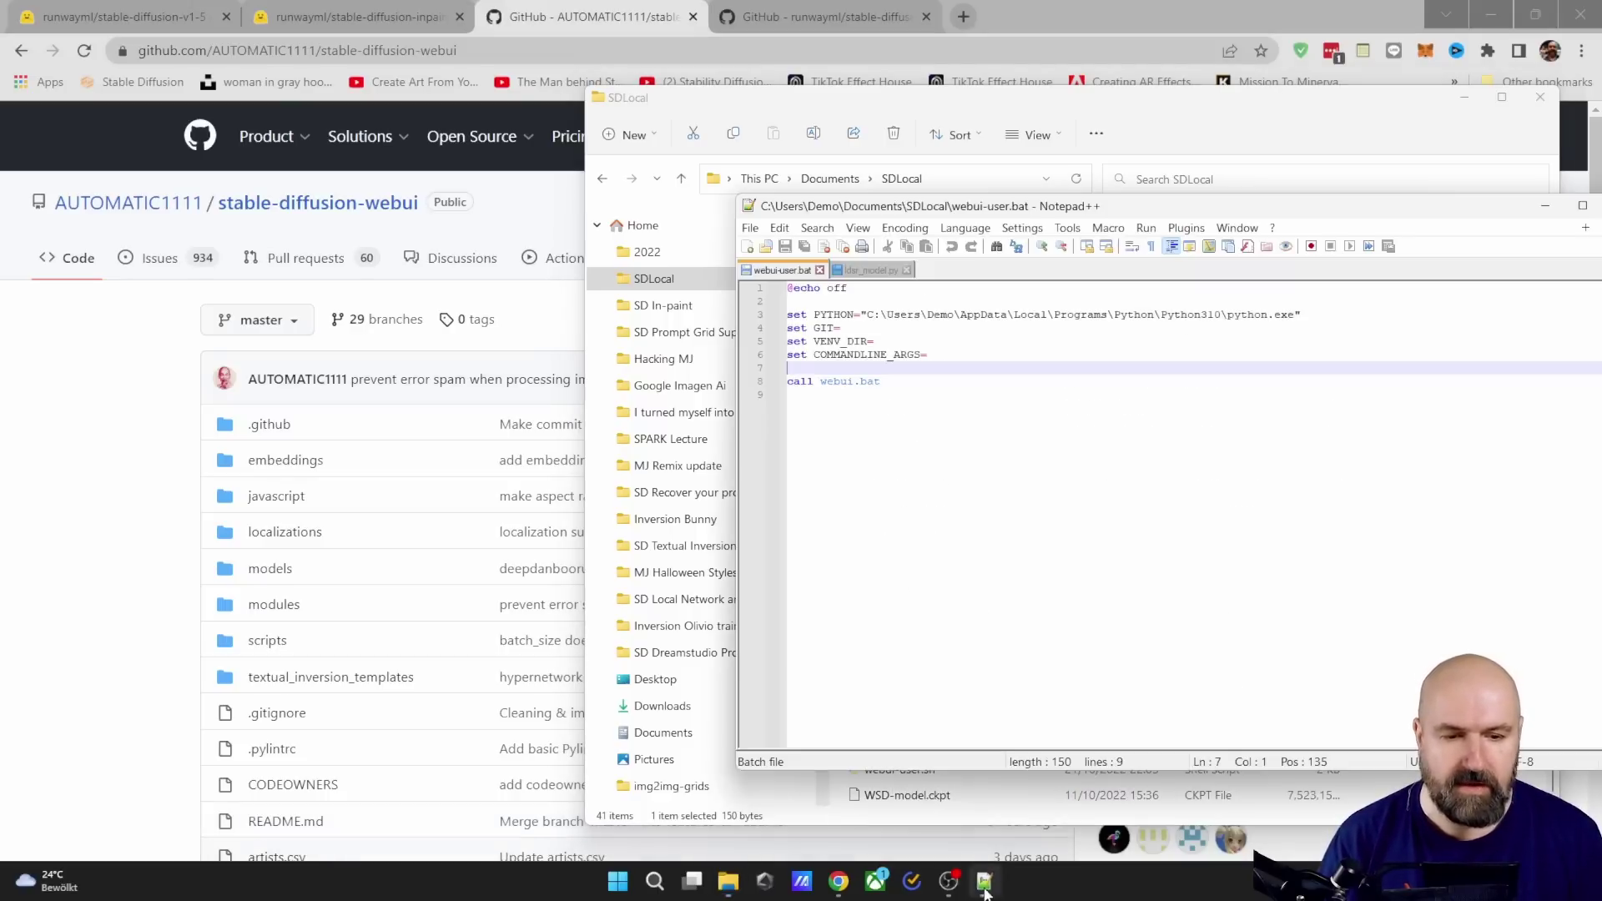
left_click_drag(1126, 208, 860, 222)
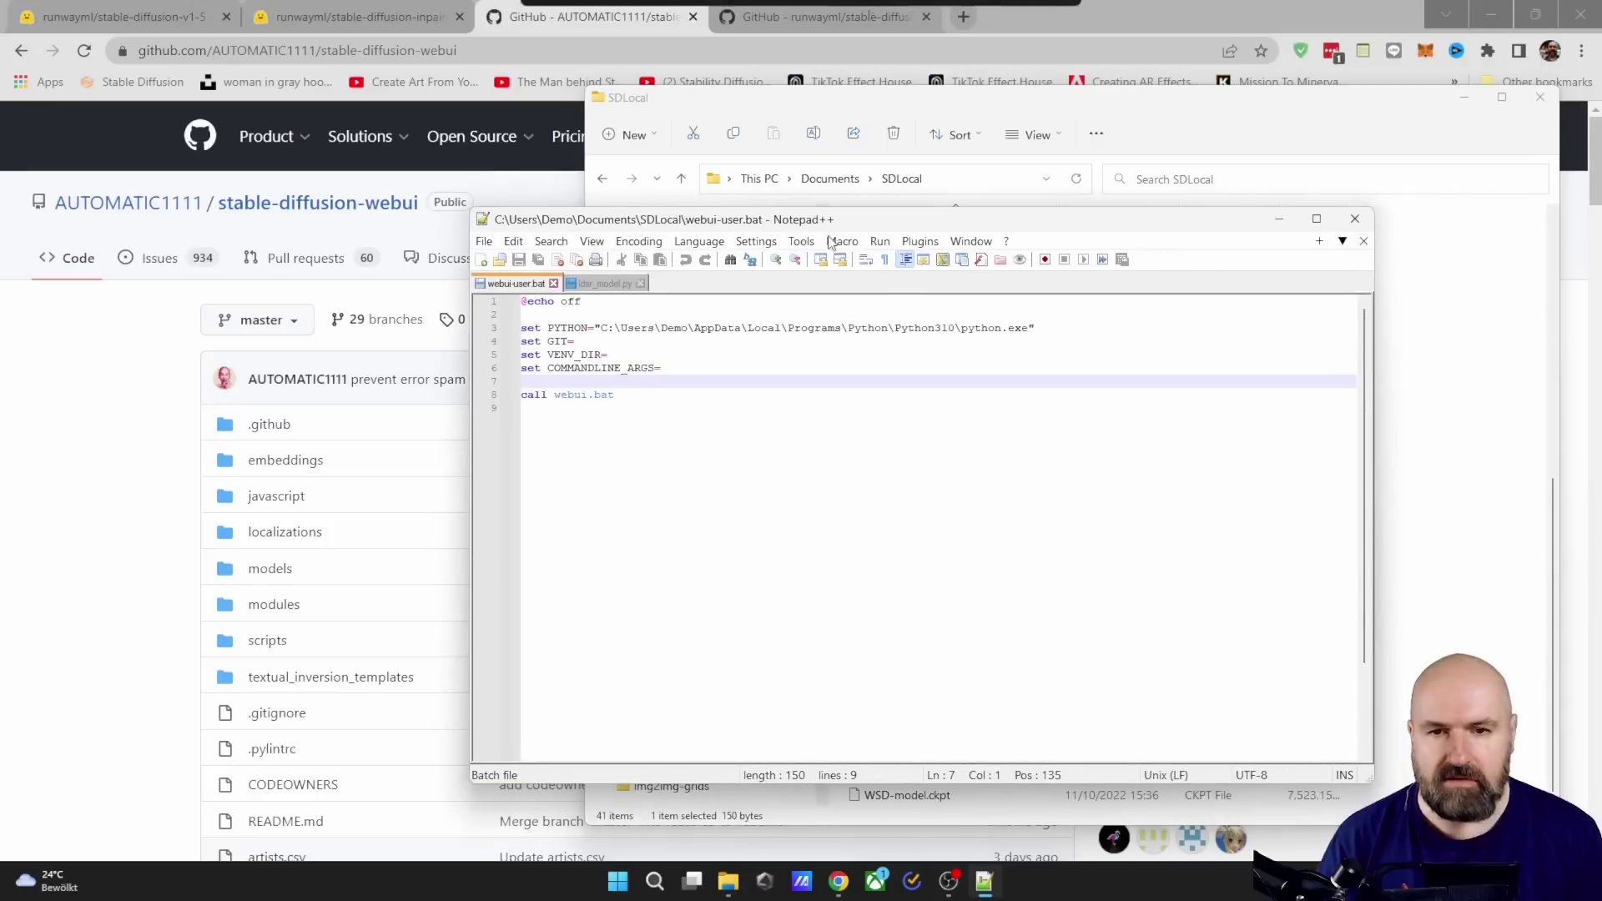
left_click_drag(594, 328, 1040, 331)
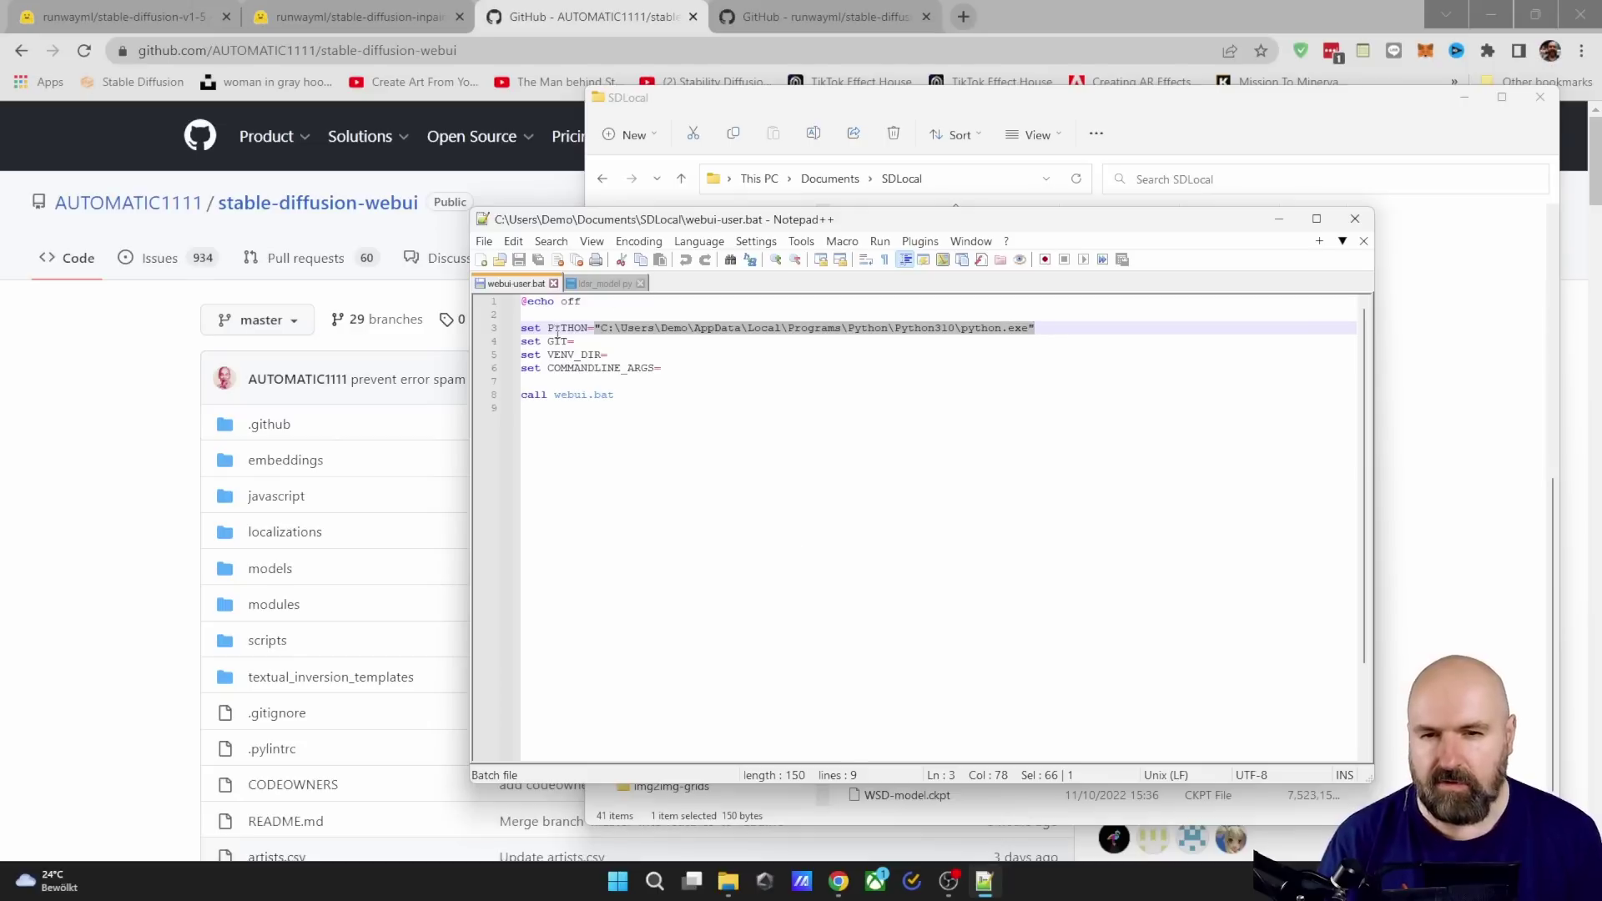
Step: Find Python 3.10 via Windows search, follow its shortcut to the Python310 install folder, and show the full path
left_click(655, 886)
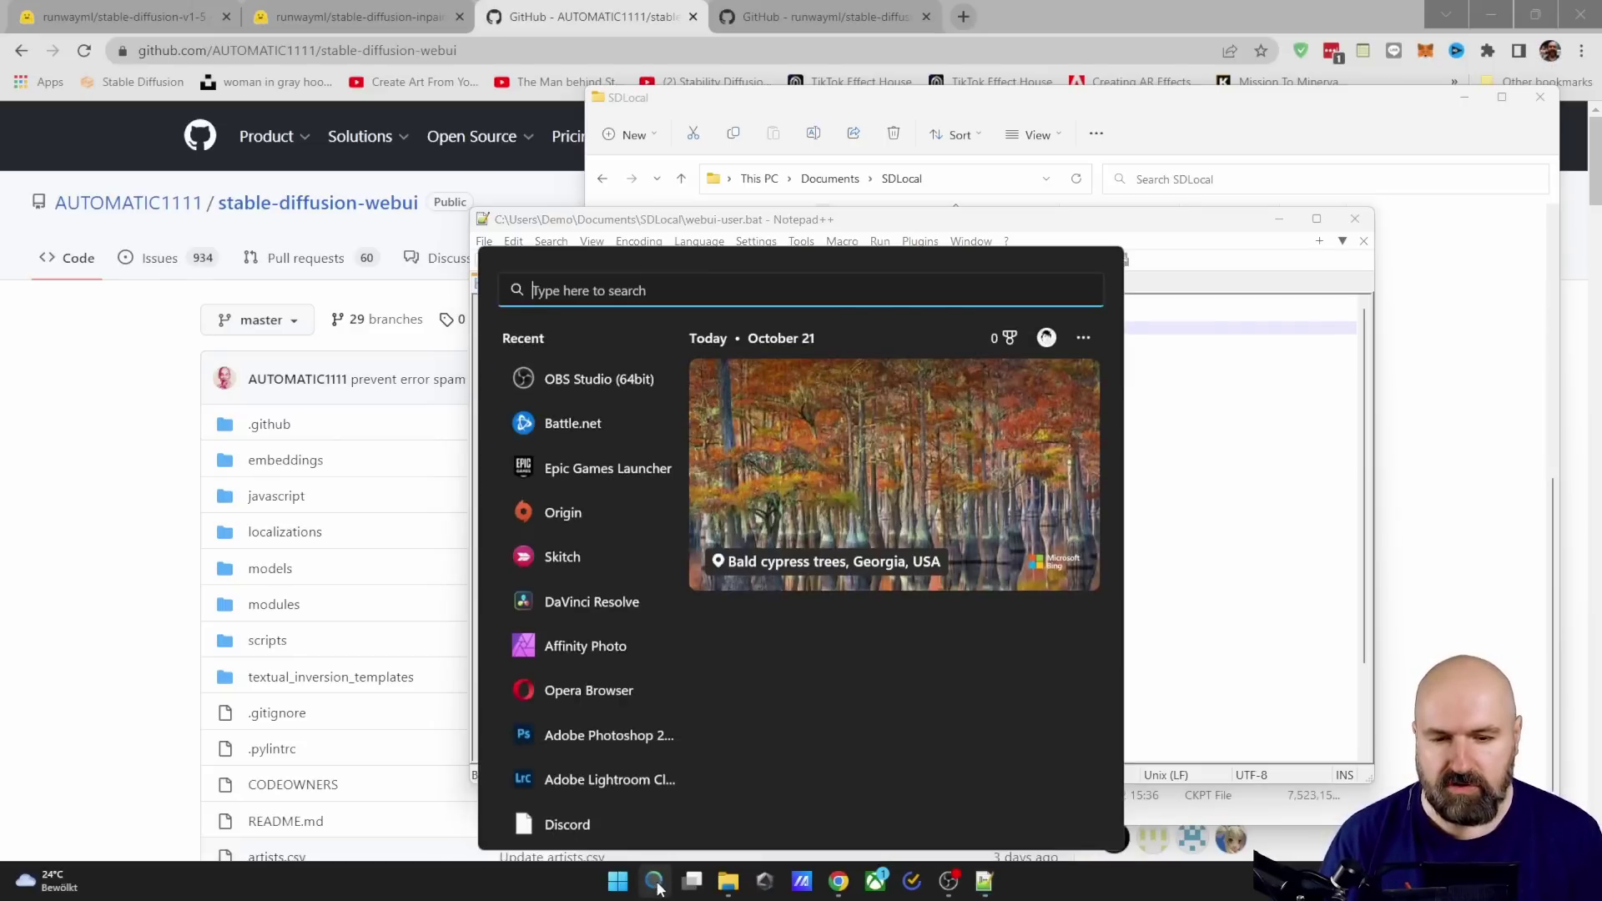
type("python")
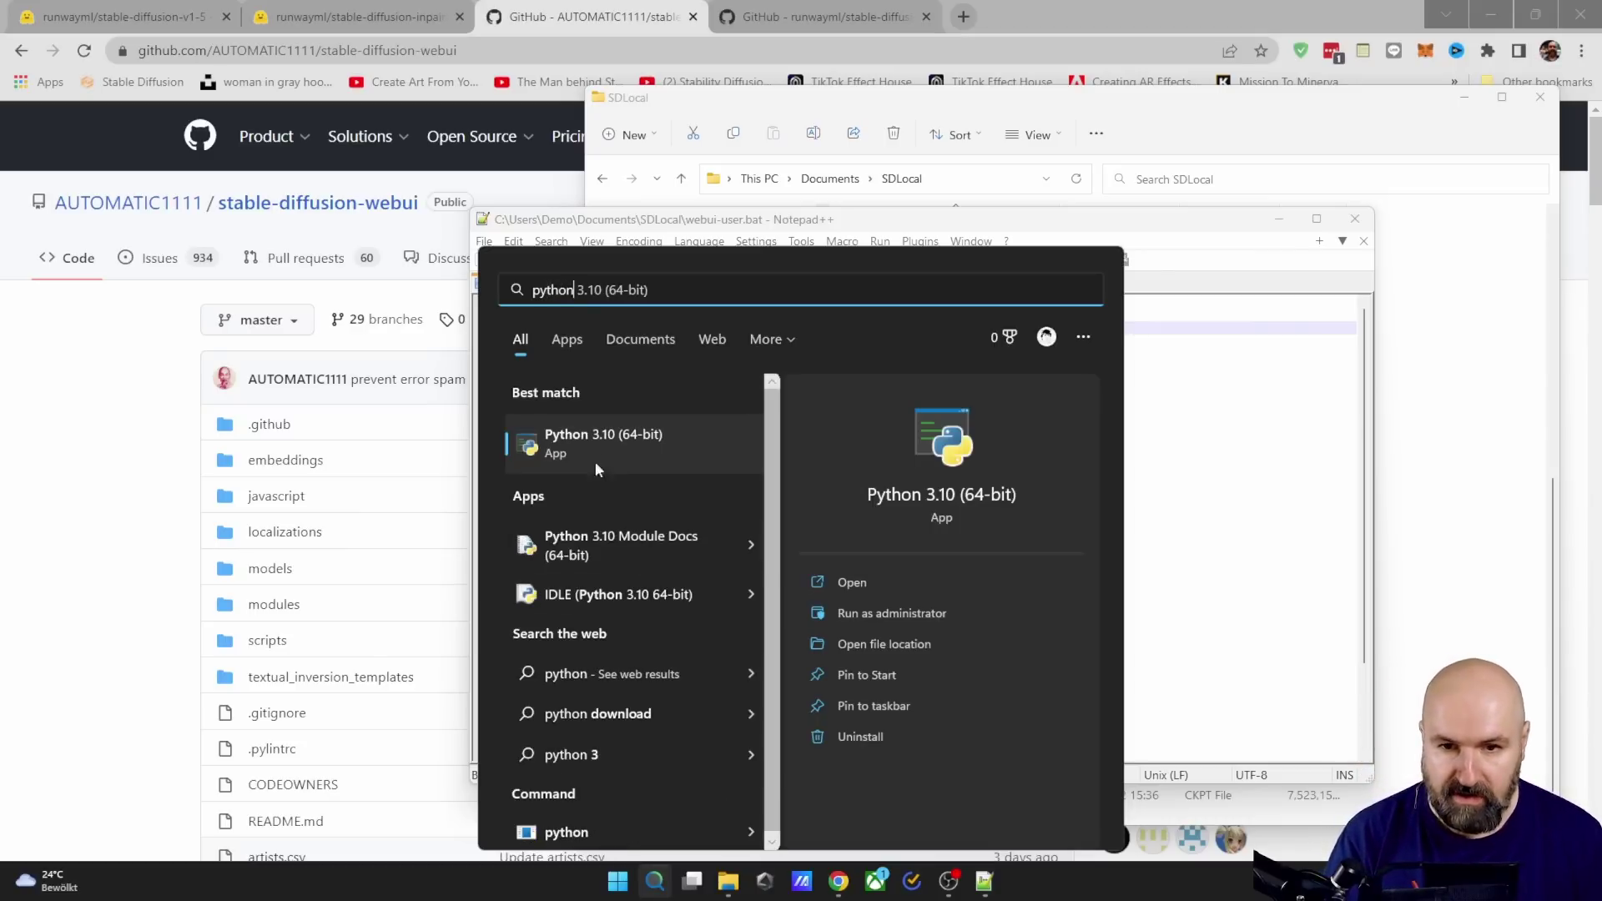
right_click(593, 441)
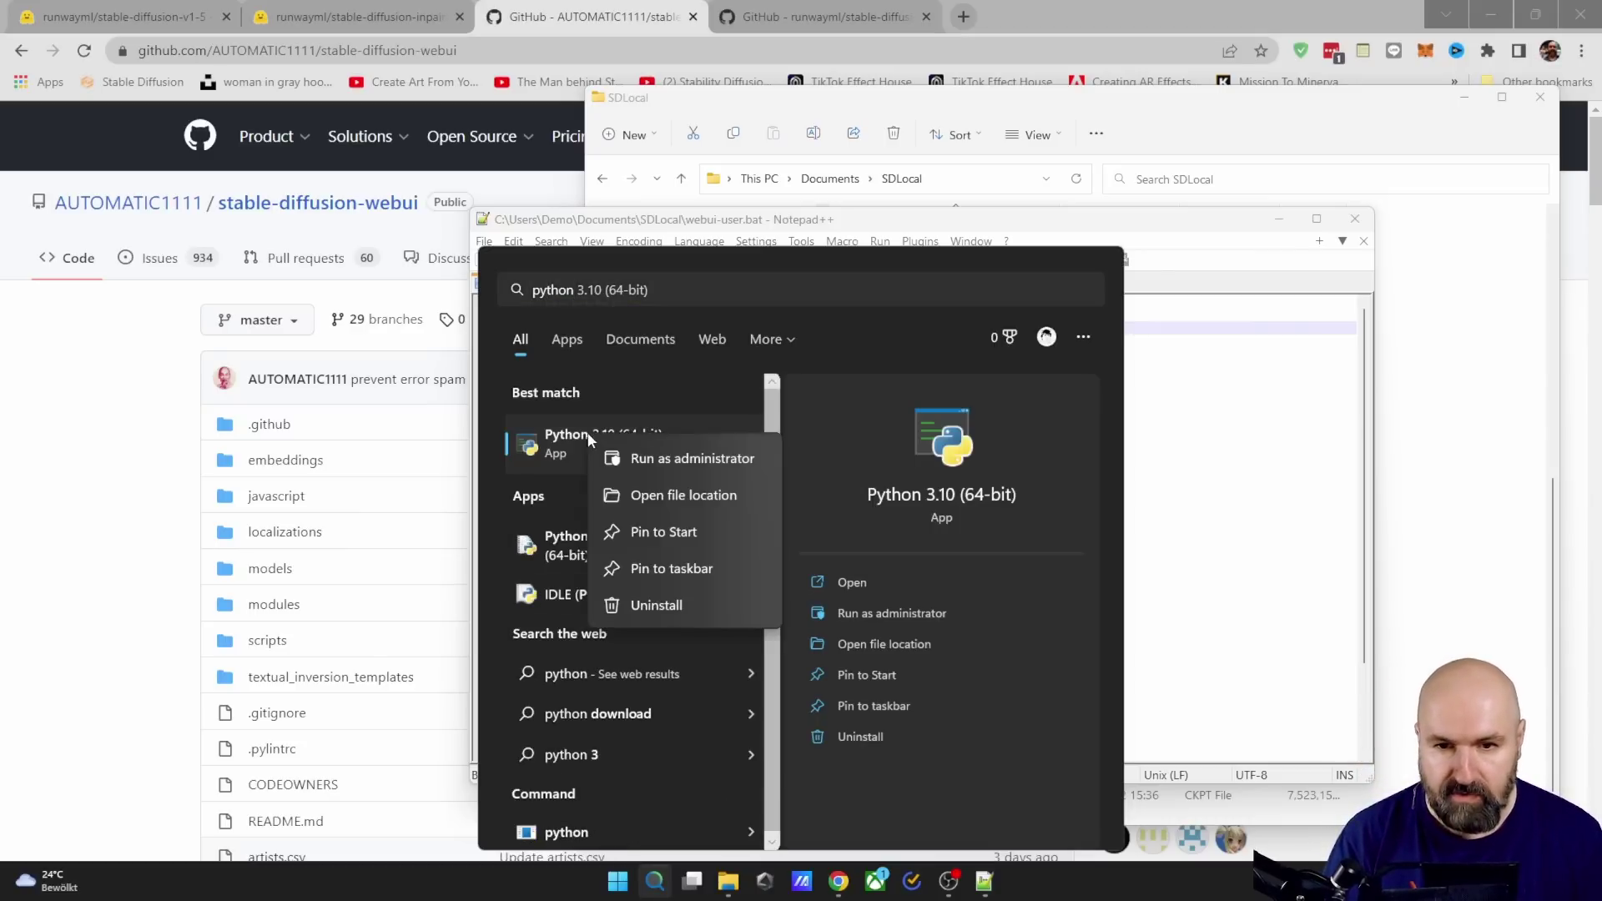
left_click(665, 498)
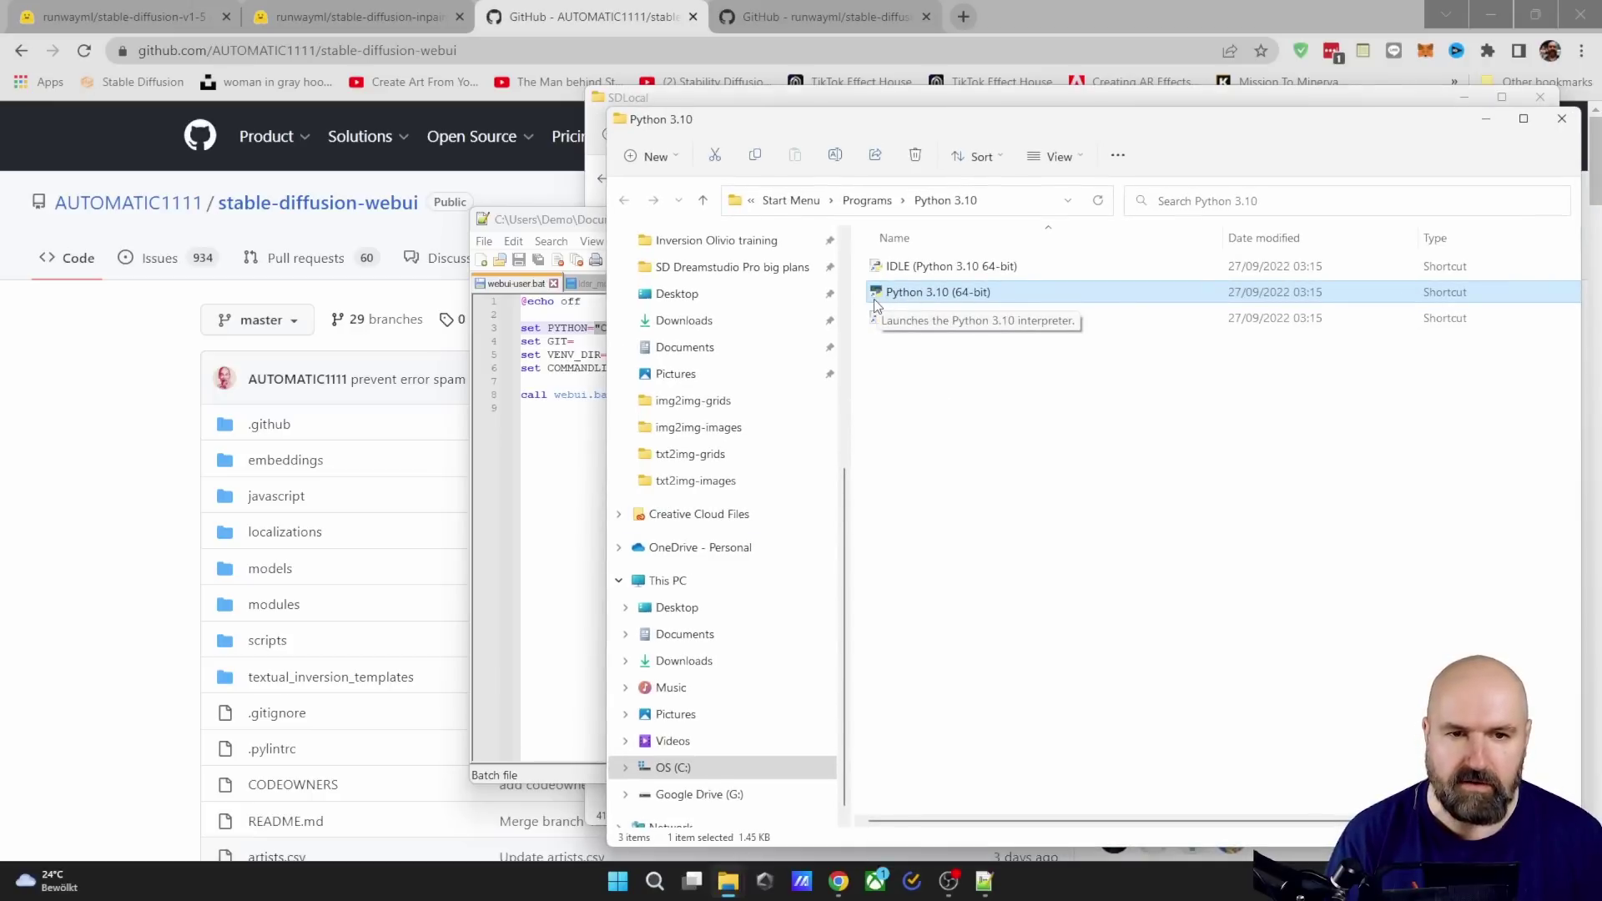
right_click(909, 292)
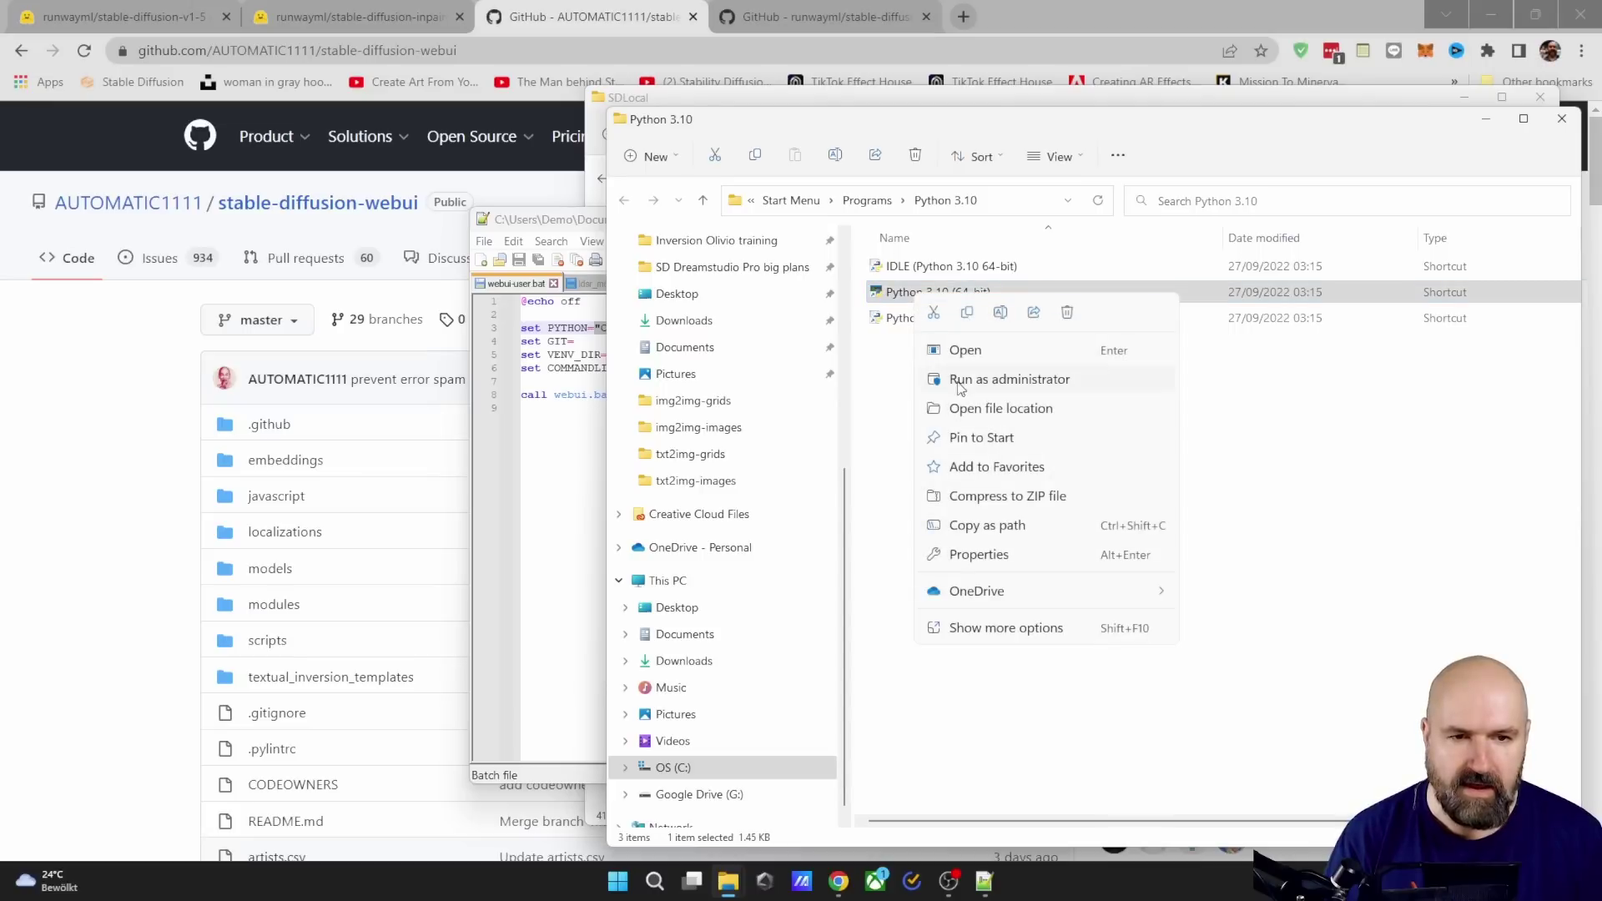
left_click(971, 407)
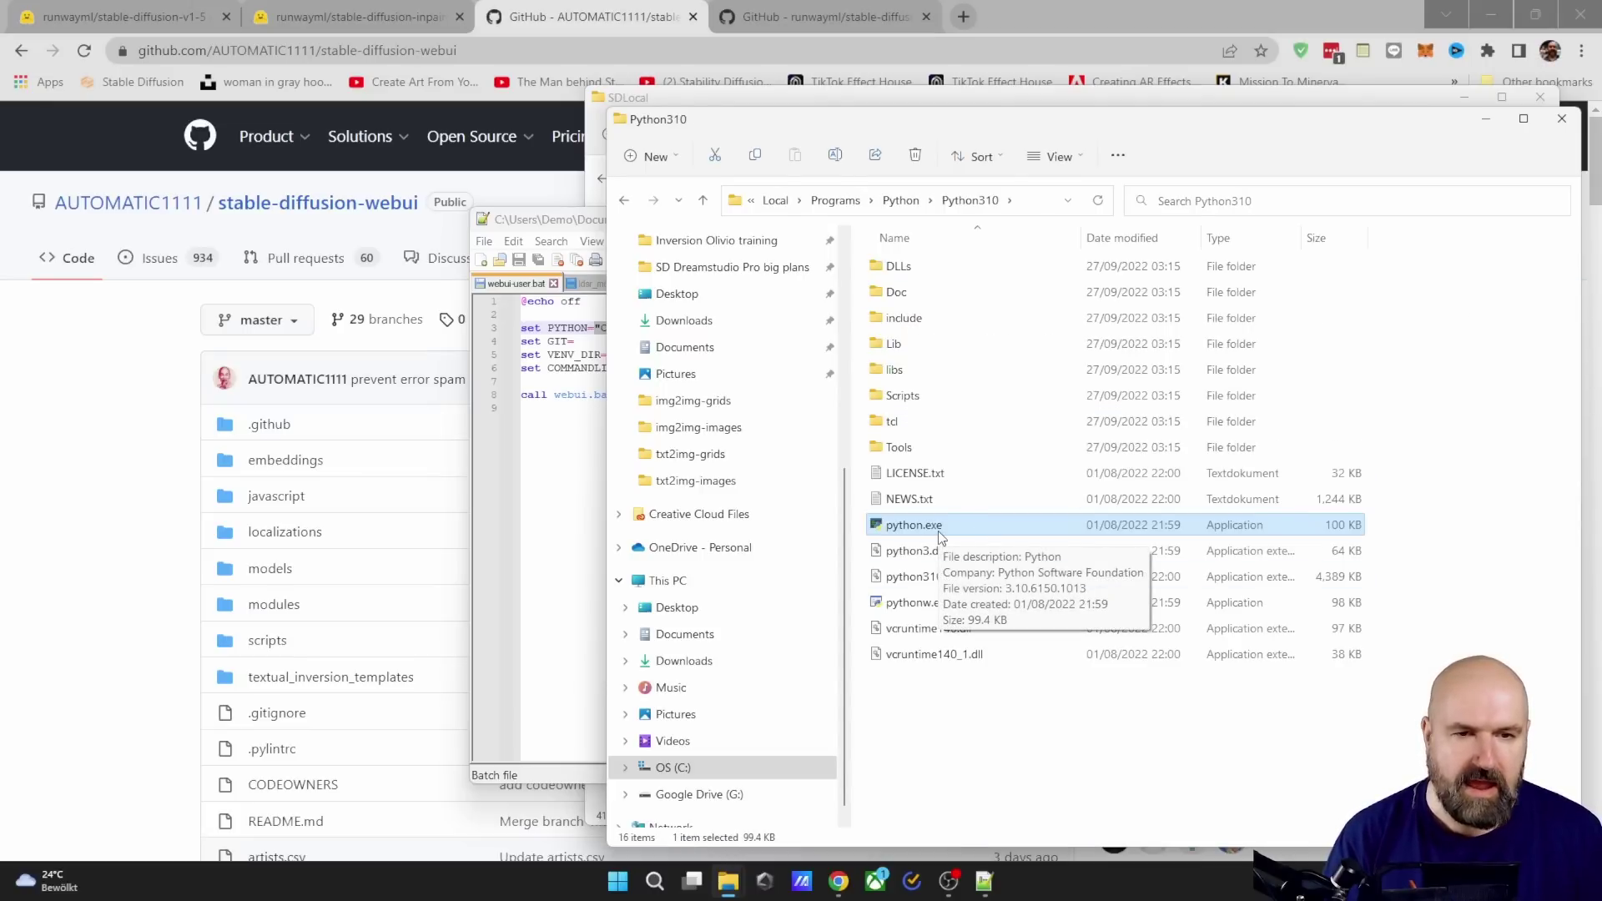
left_click(1040, 201)
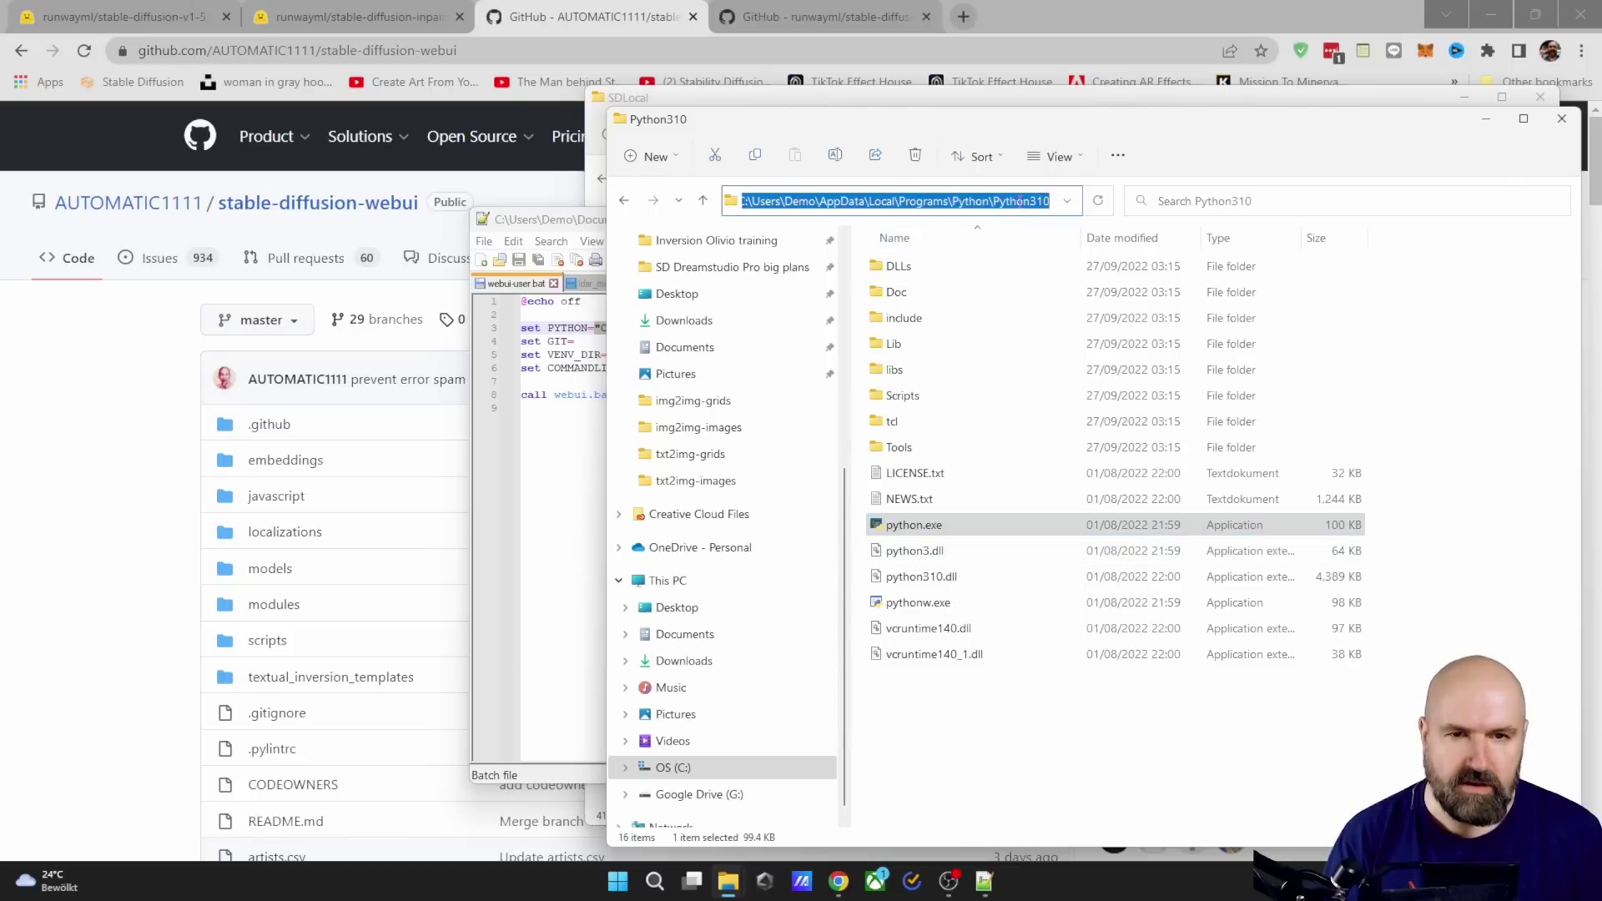
left_click(957, 201)
Step: Paste the Python310 folder path into line 3, append \python.exe, and save webui-user.bat
left_click(583, 328)
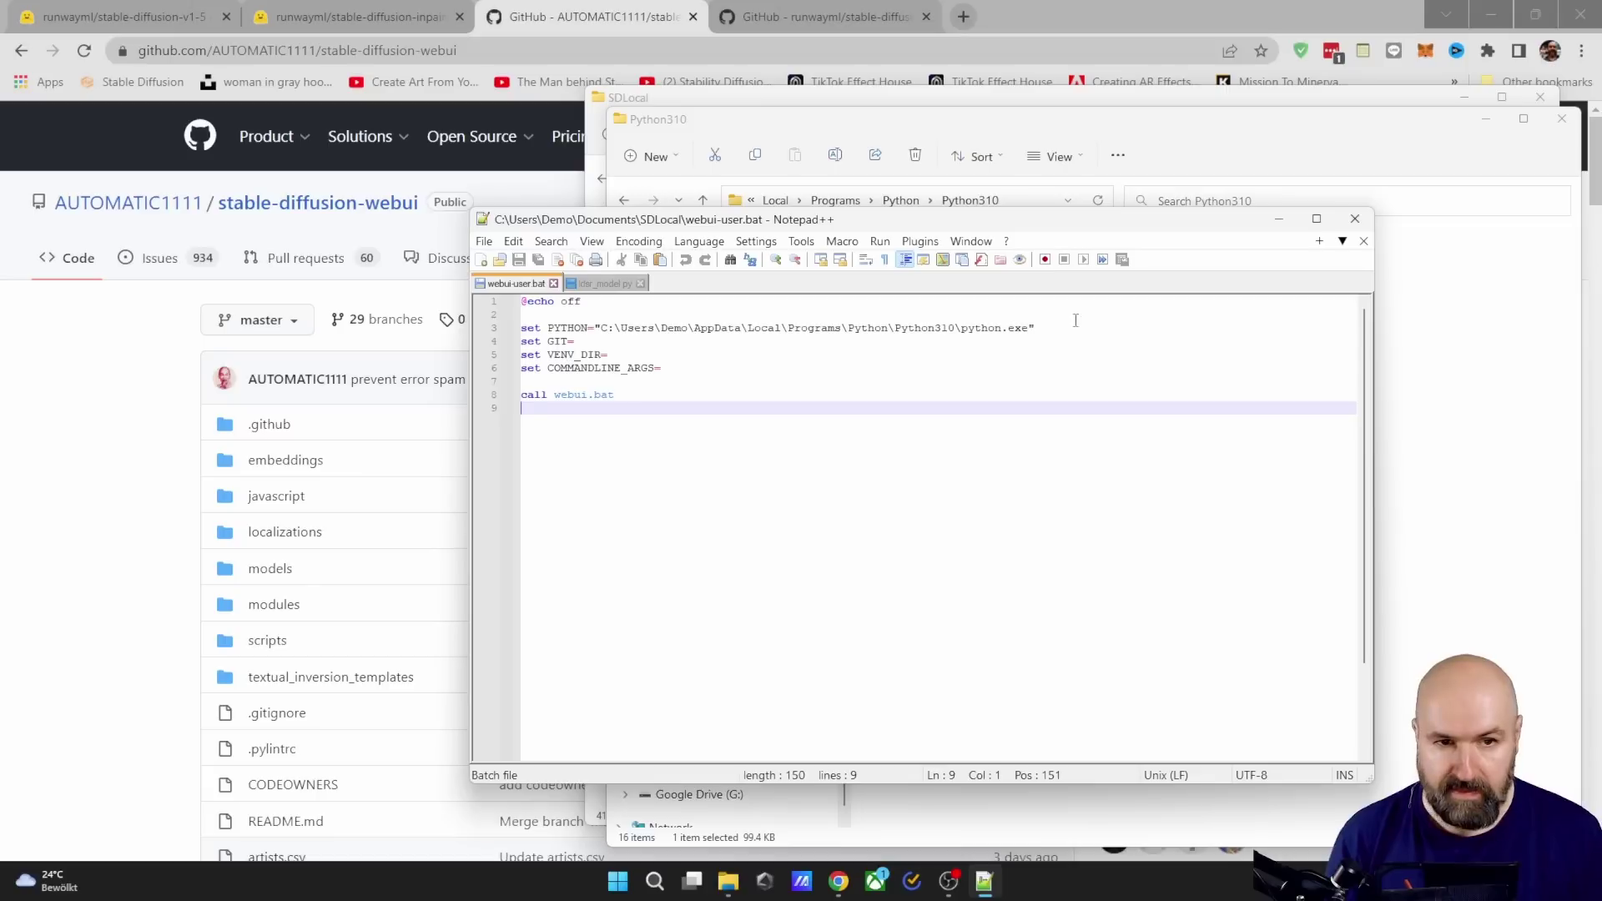
mouse_move(1036, 327)
left_mouse_down()
mouse_move(615, 328)
mouse_move(1030, 338)
left_mouse_up()
left_click(614, 328)
key("ctrl+v")
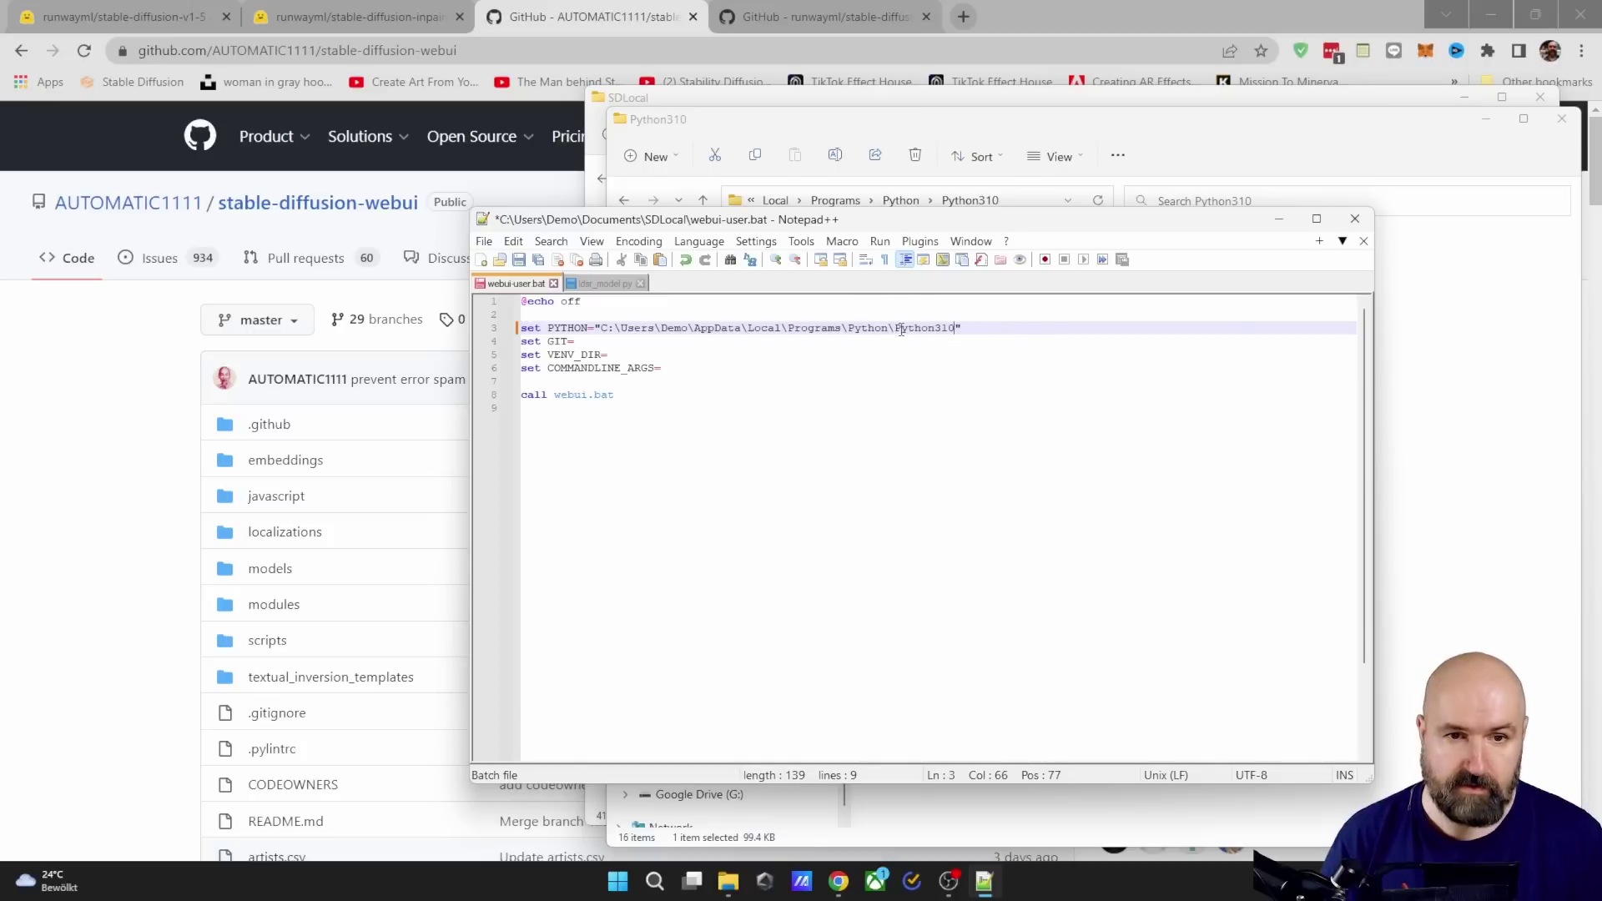
left_click_drag(895, 328, 889, 328)
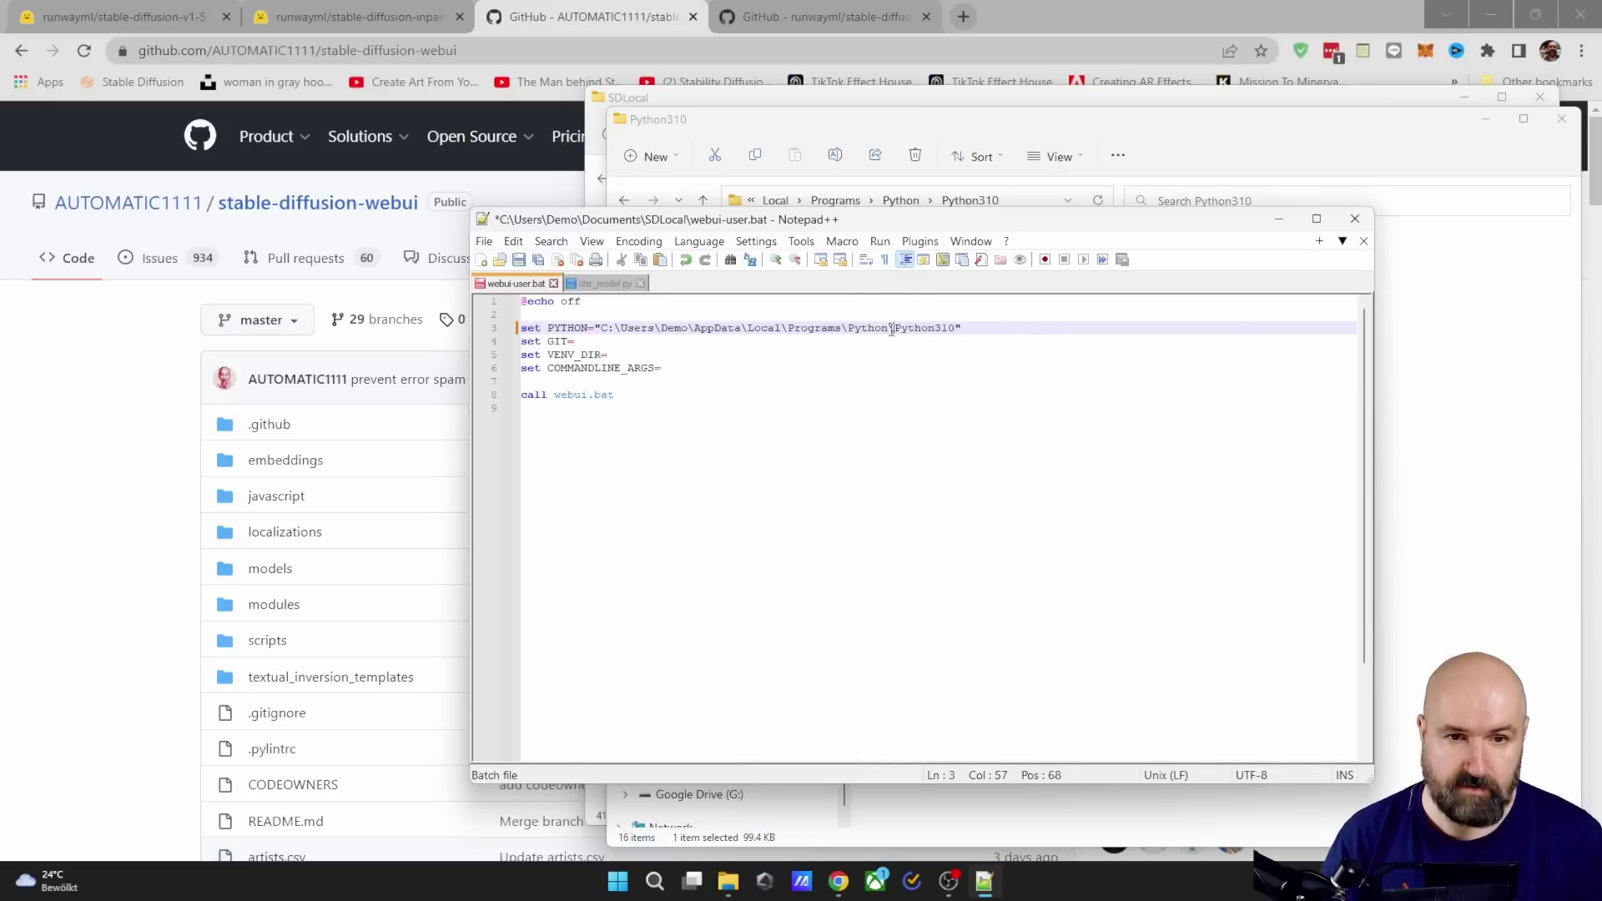
left_click(956, 328)
type("\\")
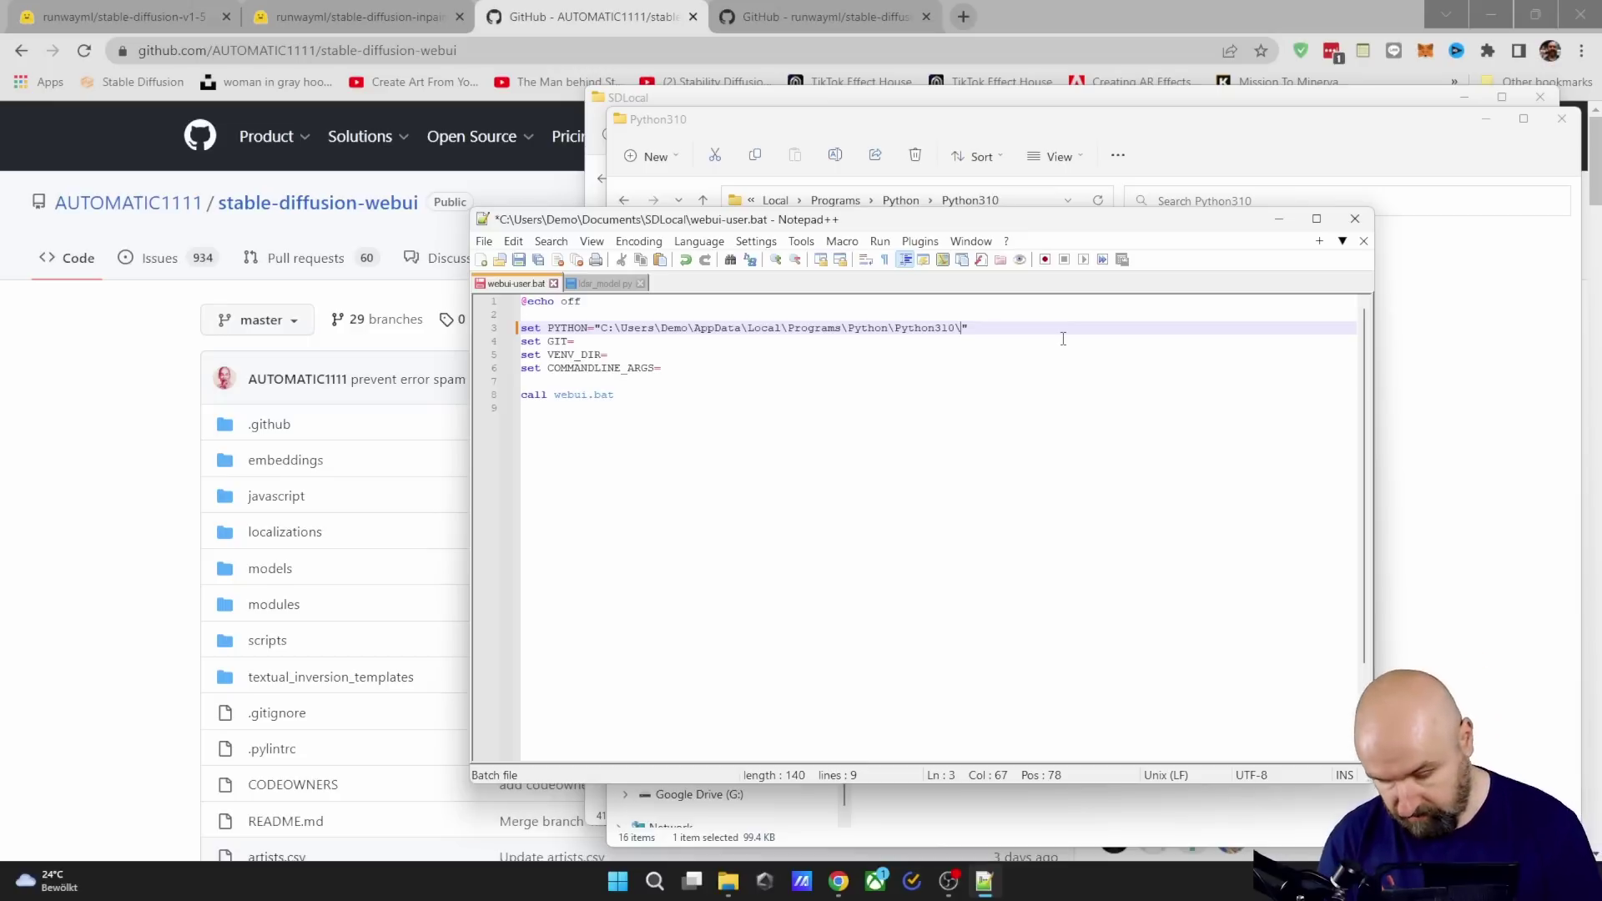
type("python.exe")
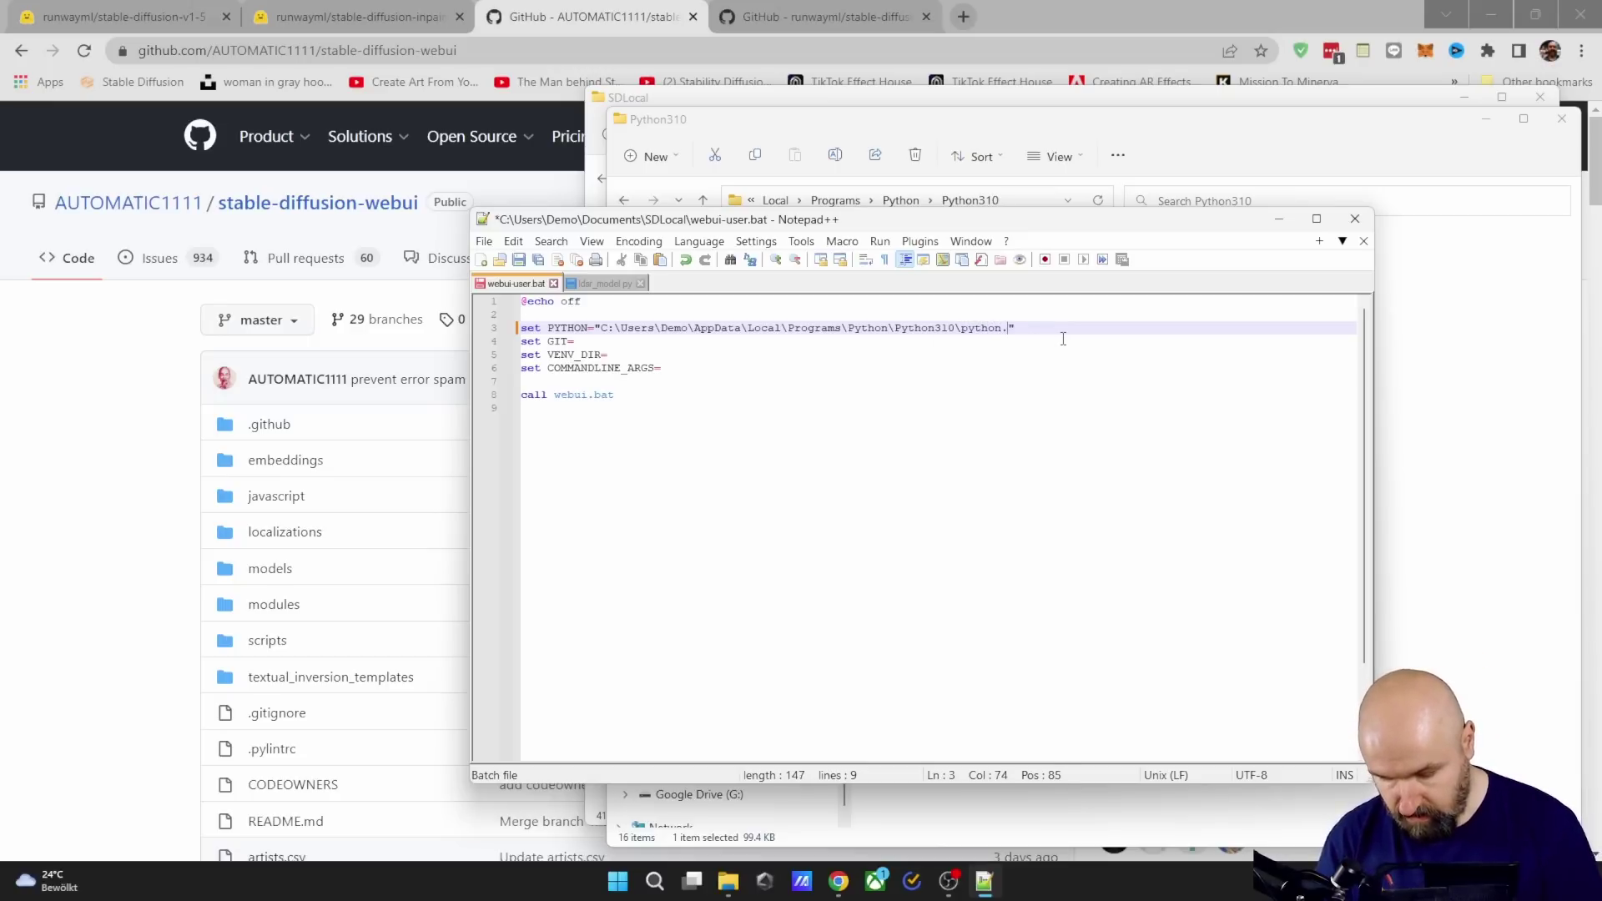
left_click(1013, 395)
left_click(520, 261)
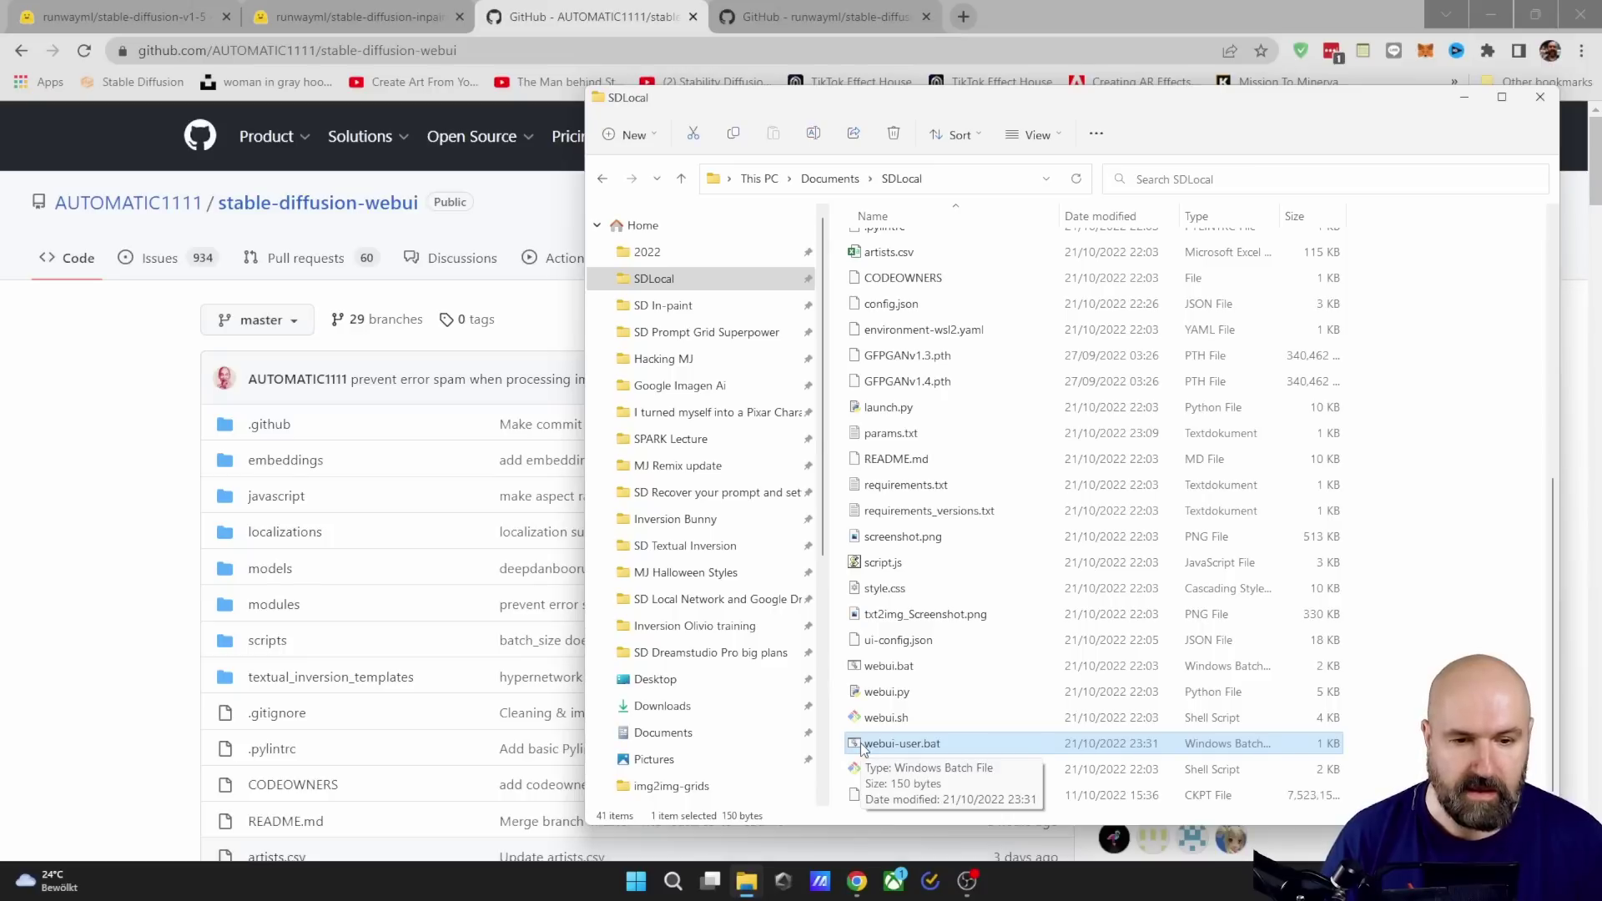
Step: Launch webui-user.bat, then go into the models > Stable-diffusion folder
double_click(858, 748)
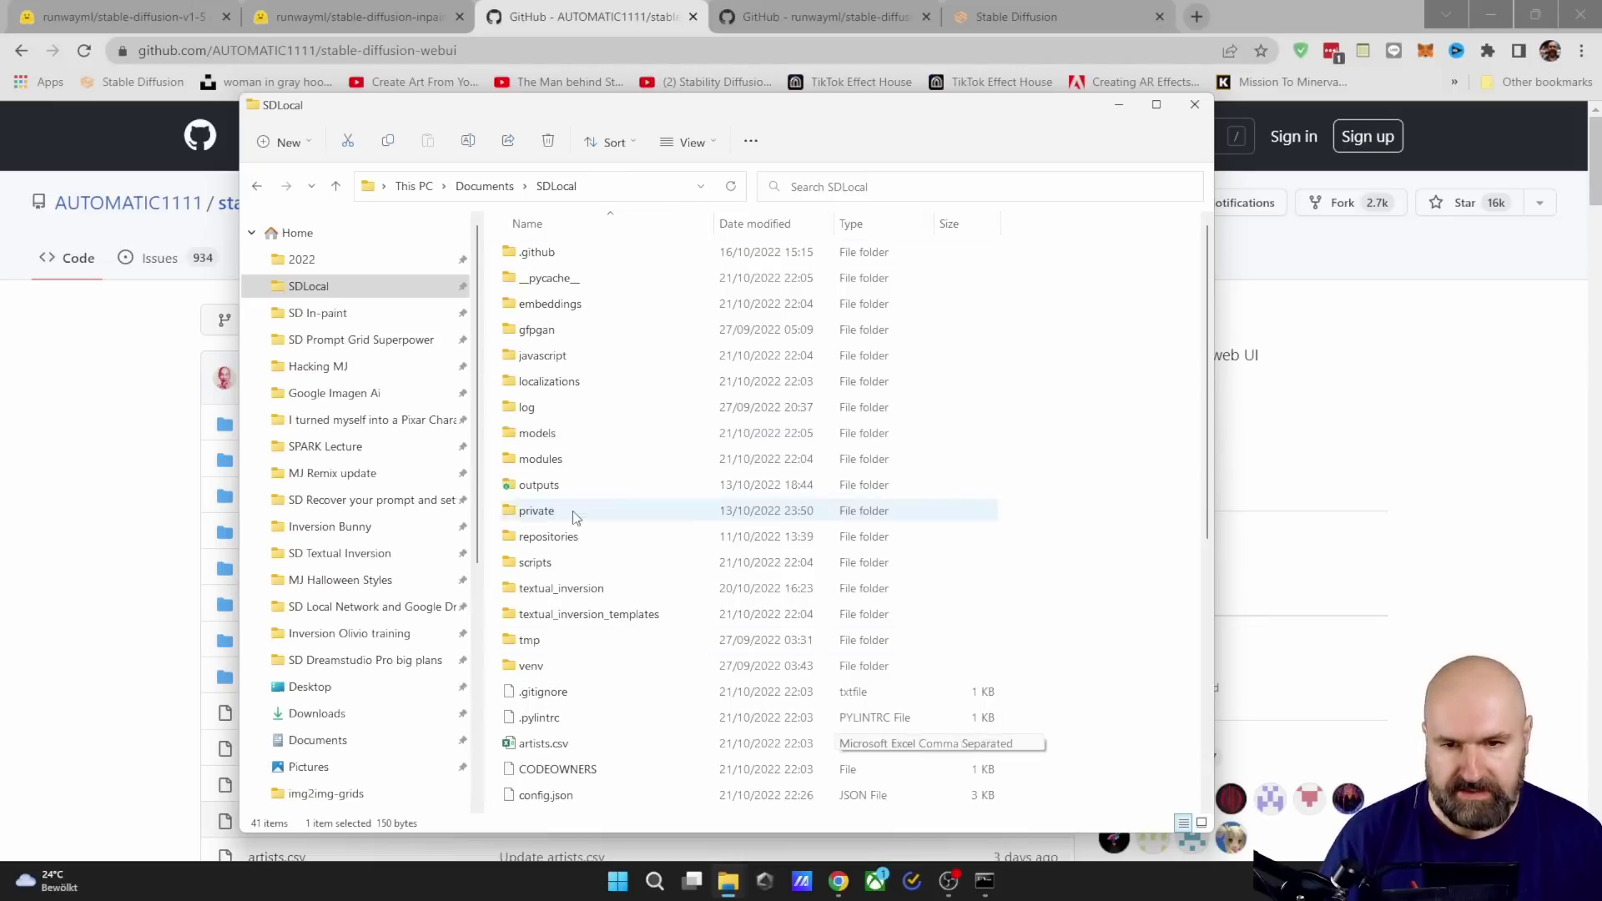
double_click(522, 434)
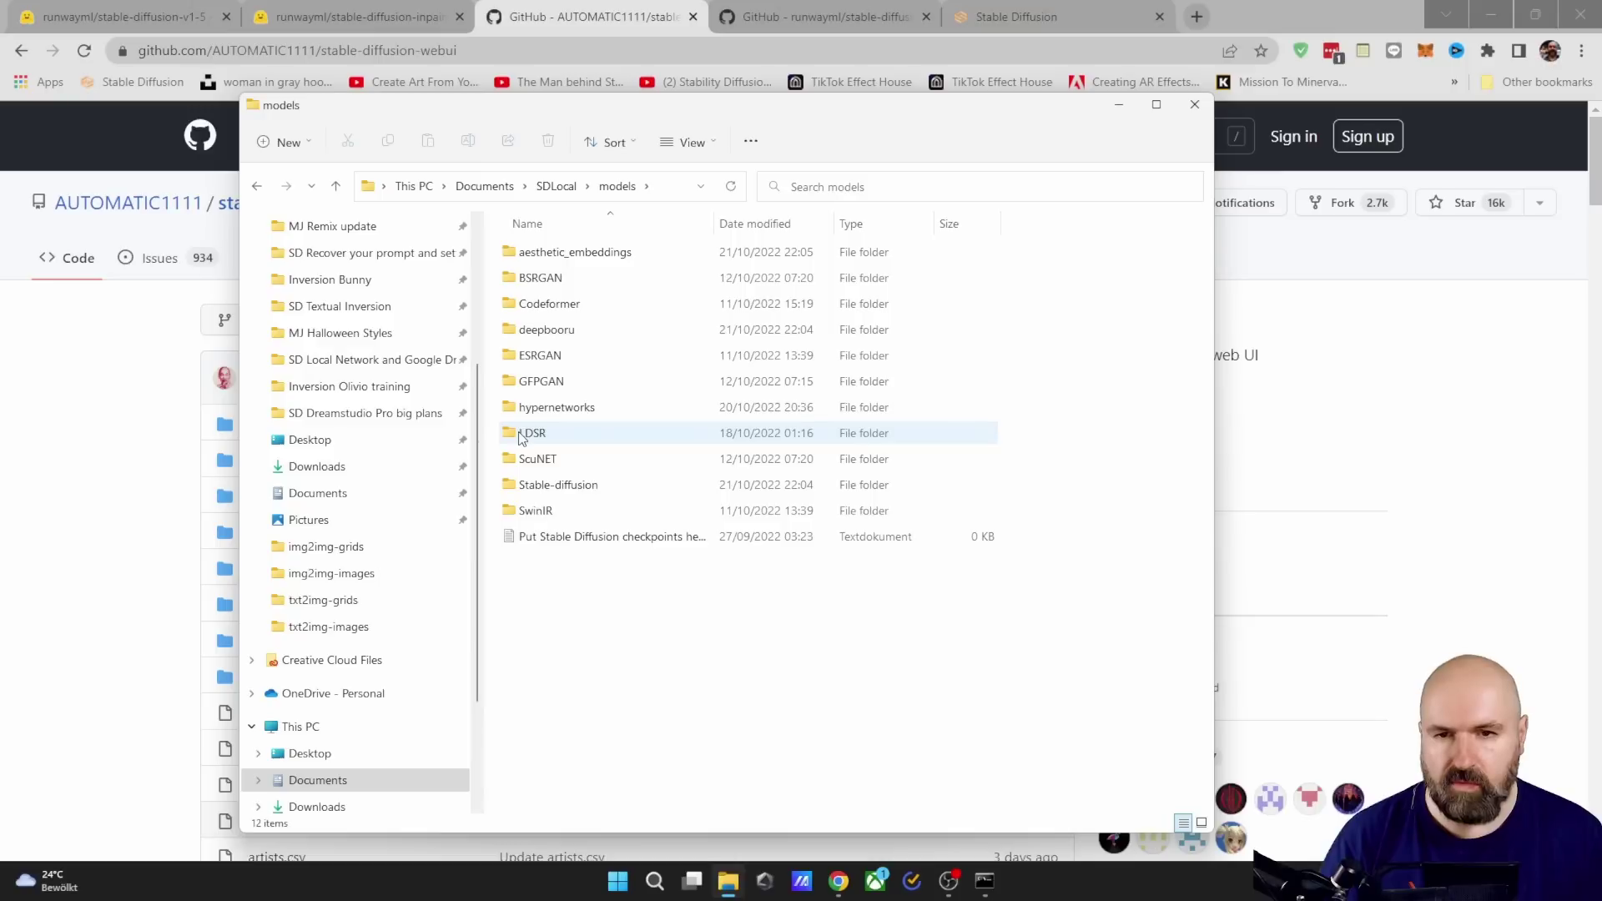
double_click(561, 492)
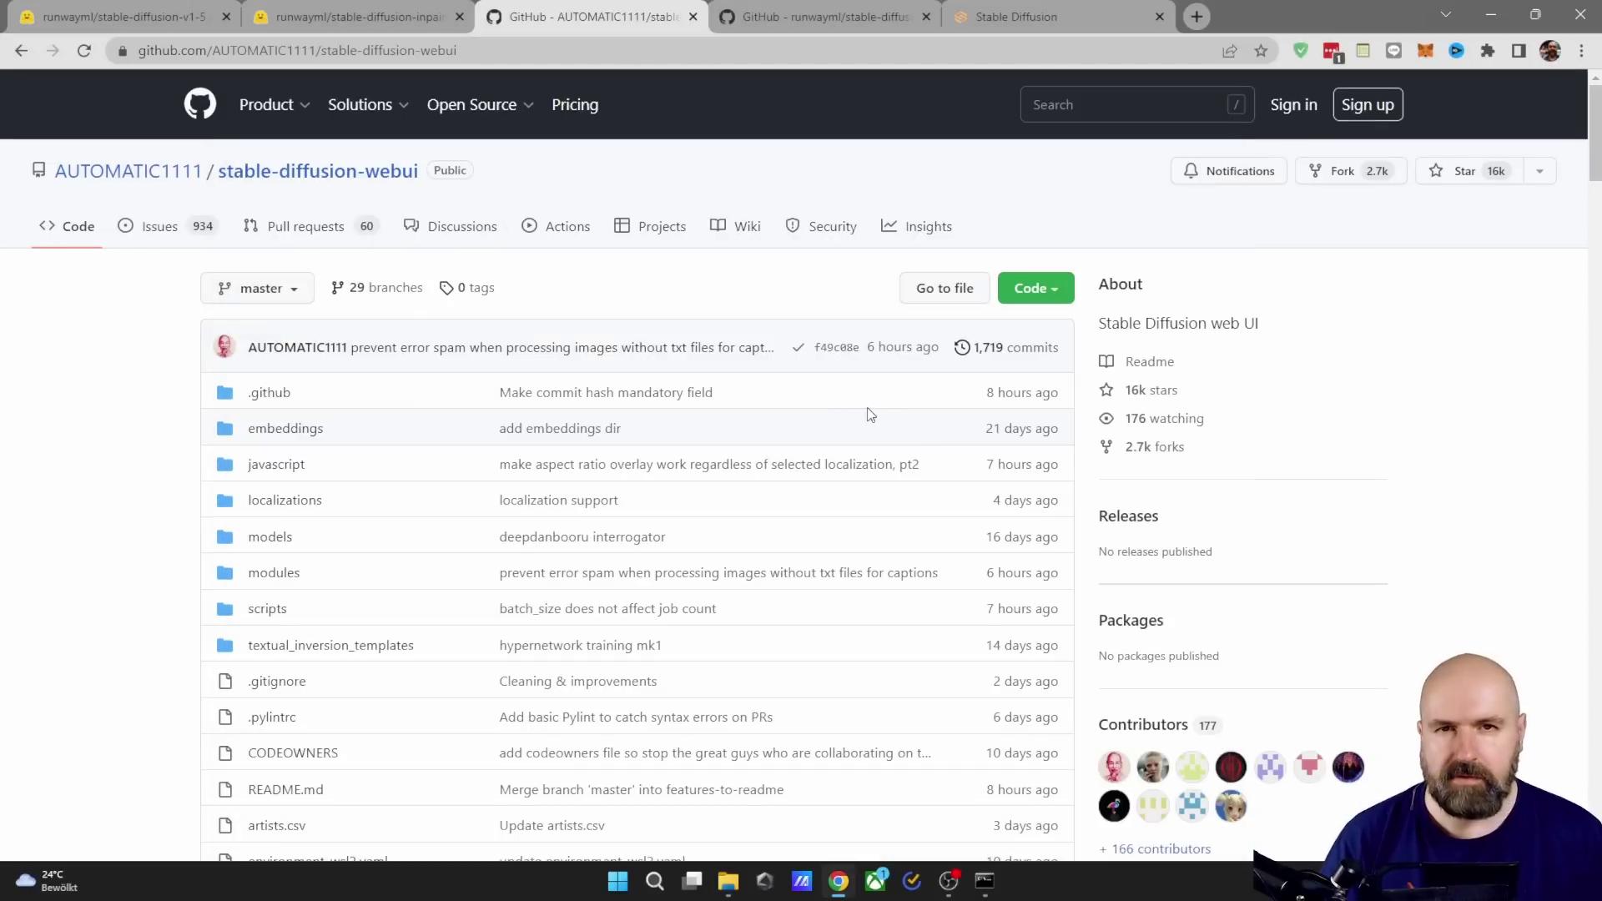
Step: Switch to the runwayml/stable-diffusion-v1-5 tab and skim its model card
left_click(70, 16)
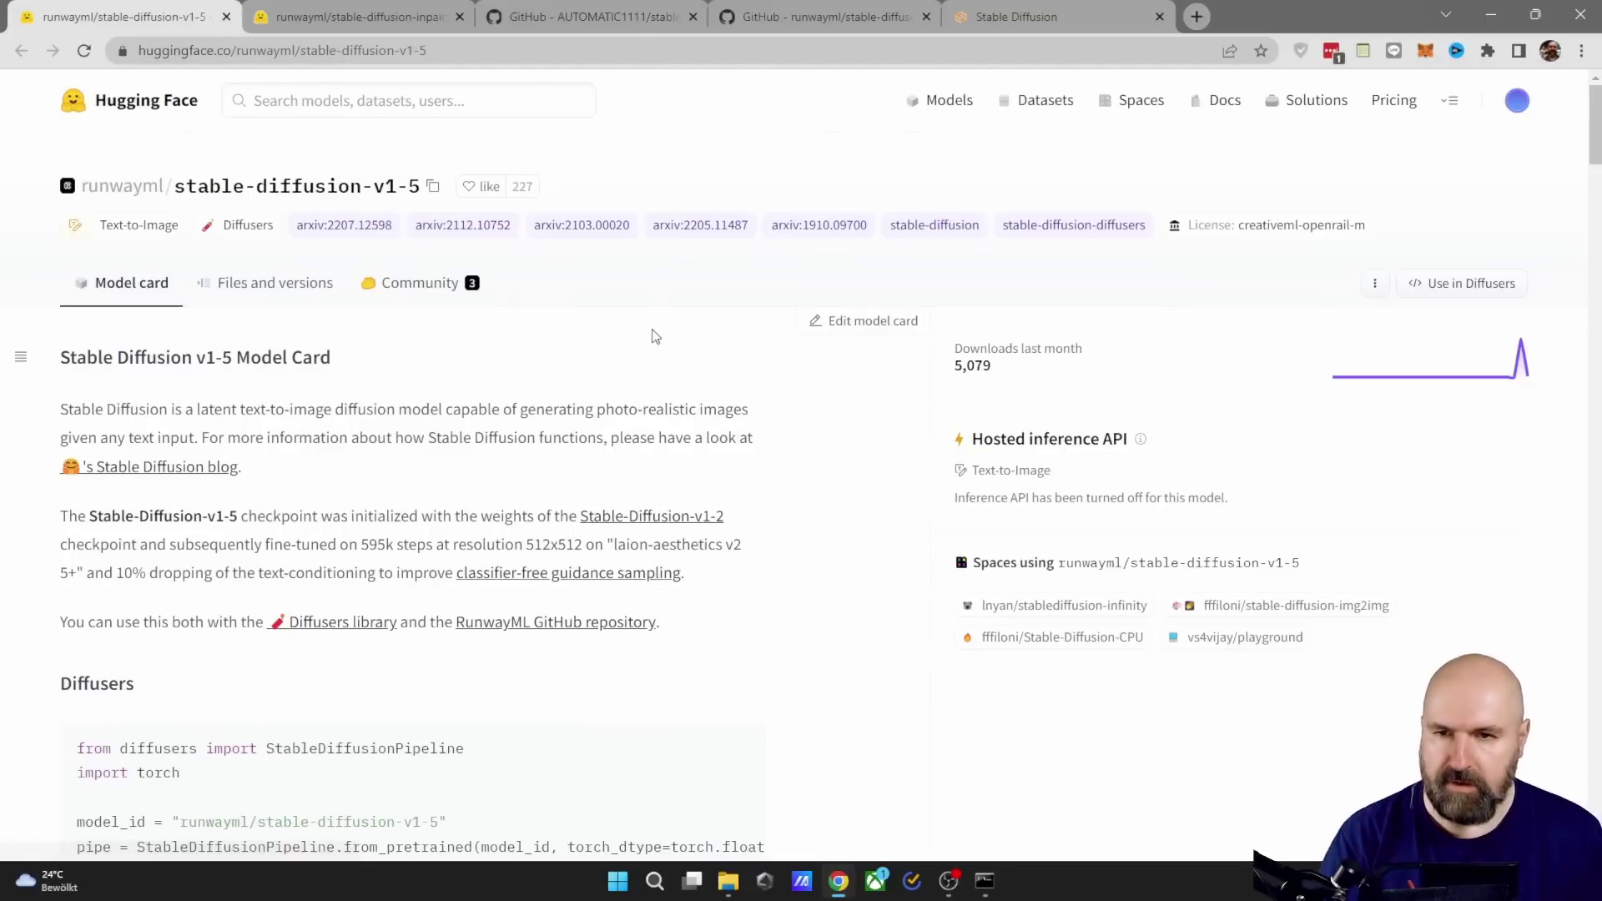
scroll(573, 412, "down", 1)
scroll(572, 413, "up", 1)
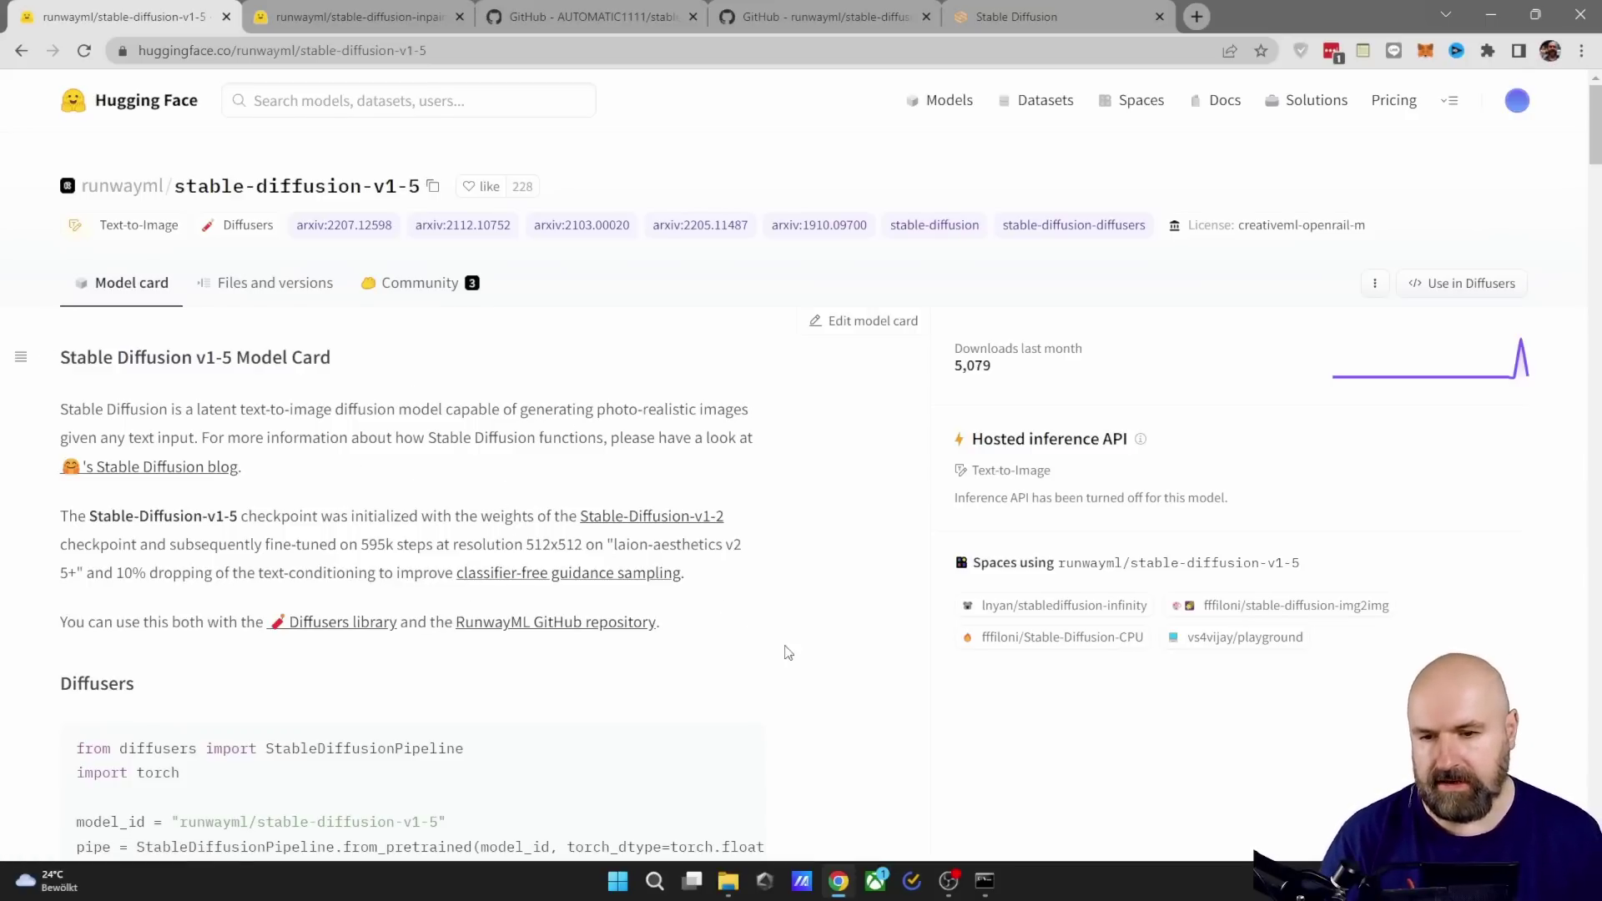
Step: List the stable-diffusion-v1-5 files including v1-5-pruned.ckpt, then switch to the local checkpoints folder
scroll(788, 650, "down", 4)
scroll(796, 653, "up", 4)
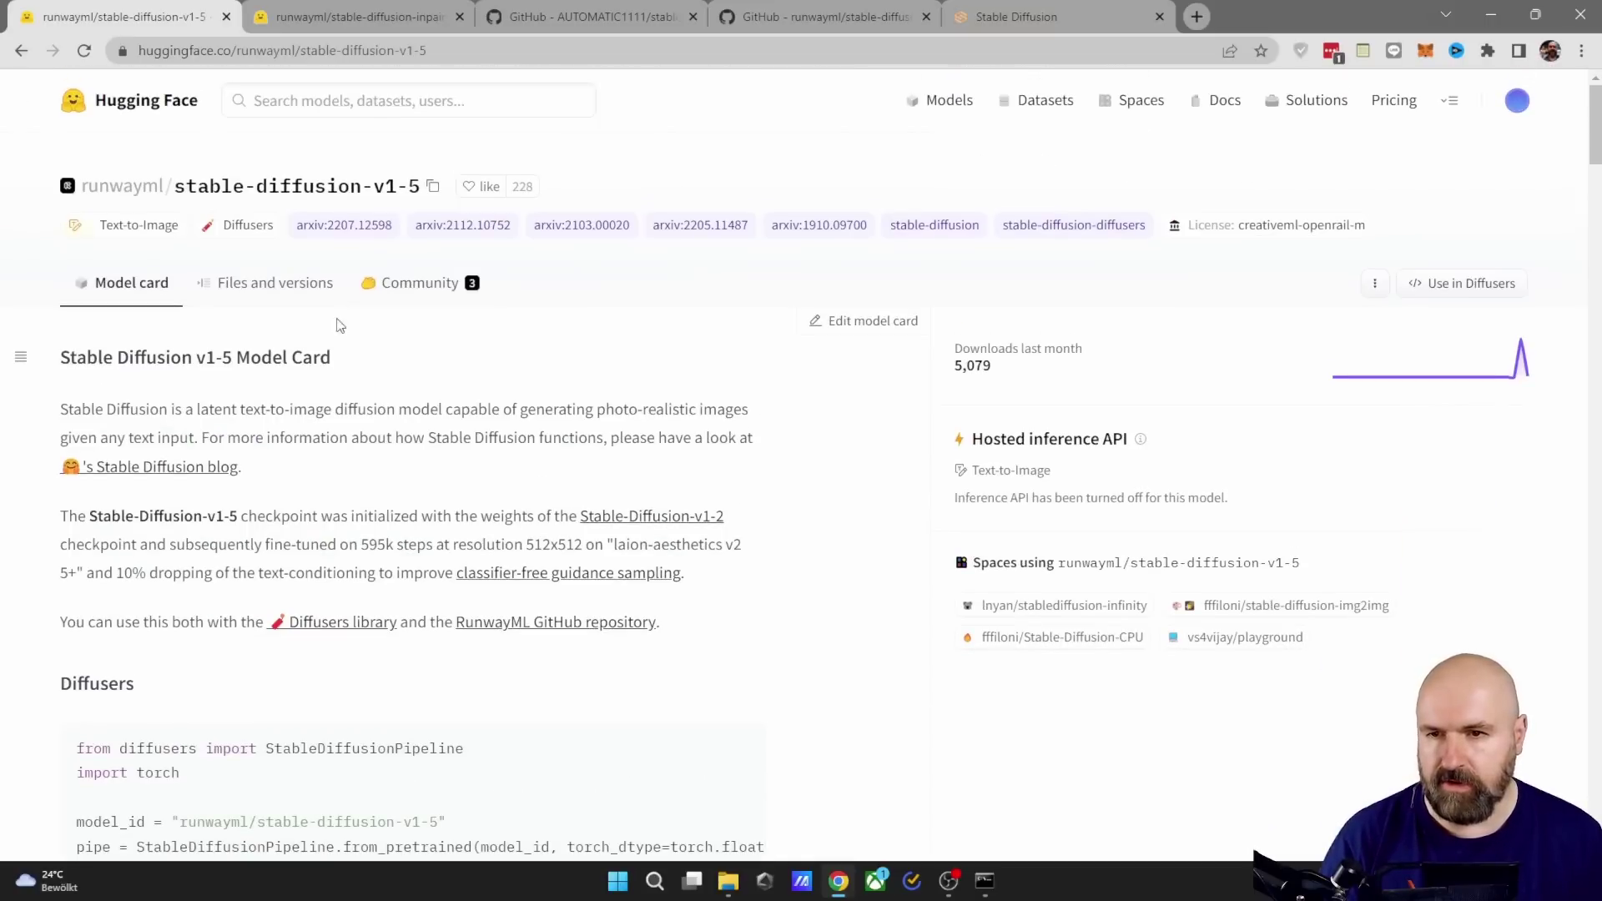
left_click(290, 292)
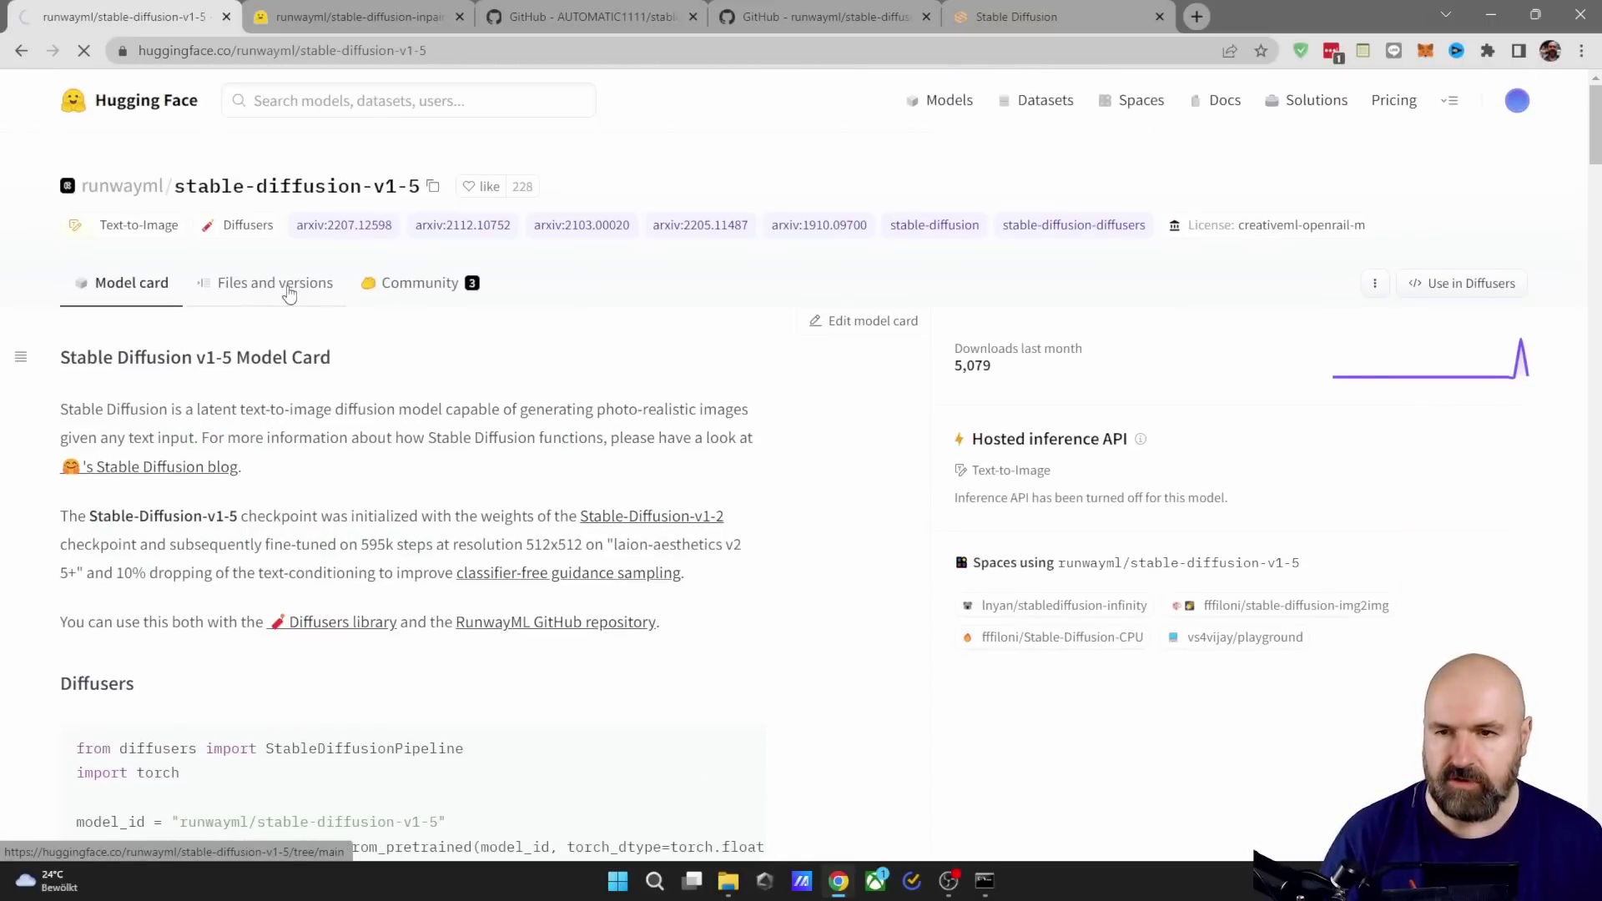
scroll(493, 490, "down", 2)
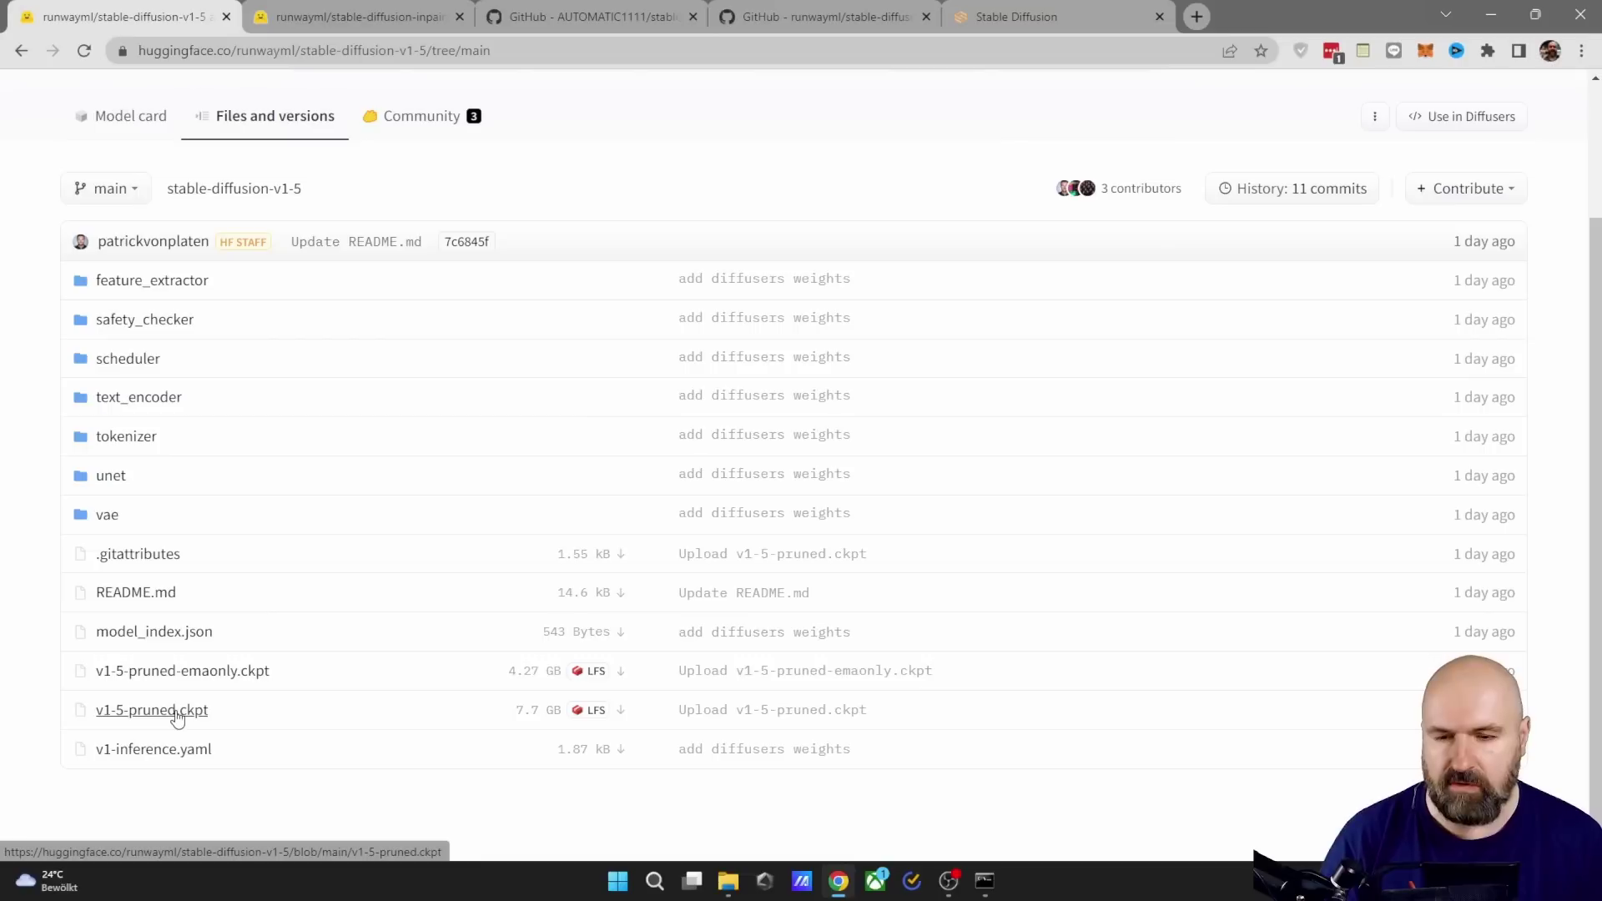
key("alt+Tab")
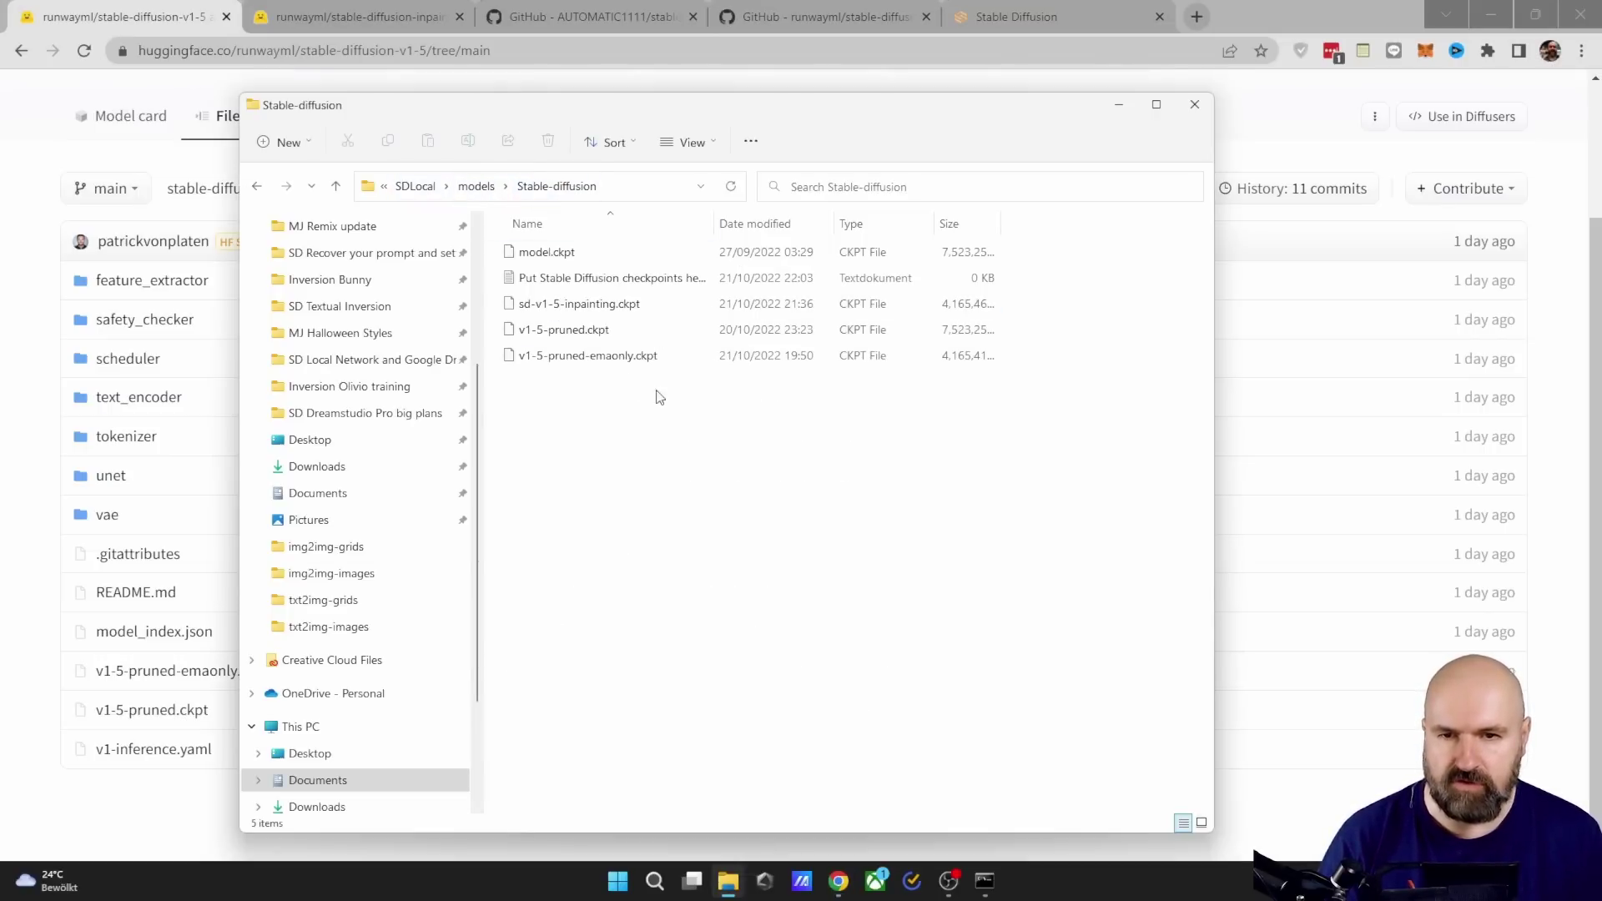
Step: Return to Chrome and switch to the runwayml/stable-diffusion-inpainting tab
key("alt+Tab")
key("ctrl+Tab")
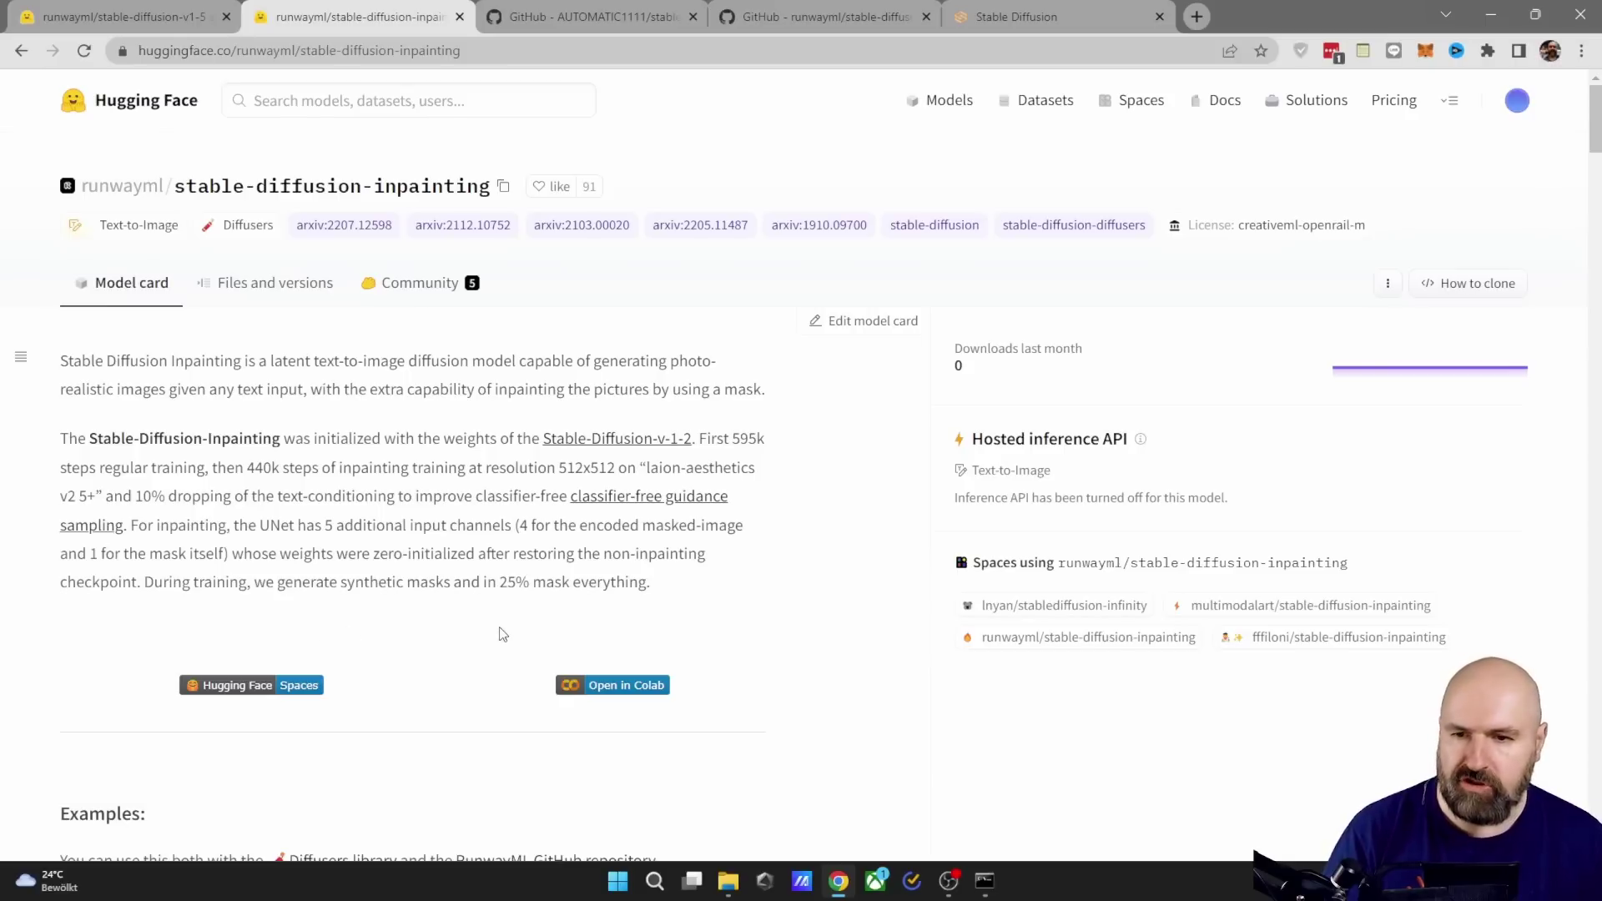
Step: List the inpainting repo's files with sd-v1-5-inpainting.ckpt, then bring back the local checkpoints folder
left_click(239, 288)
scroll(340, 469, "down", 1)
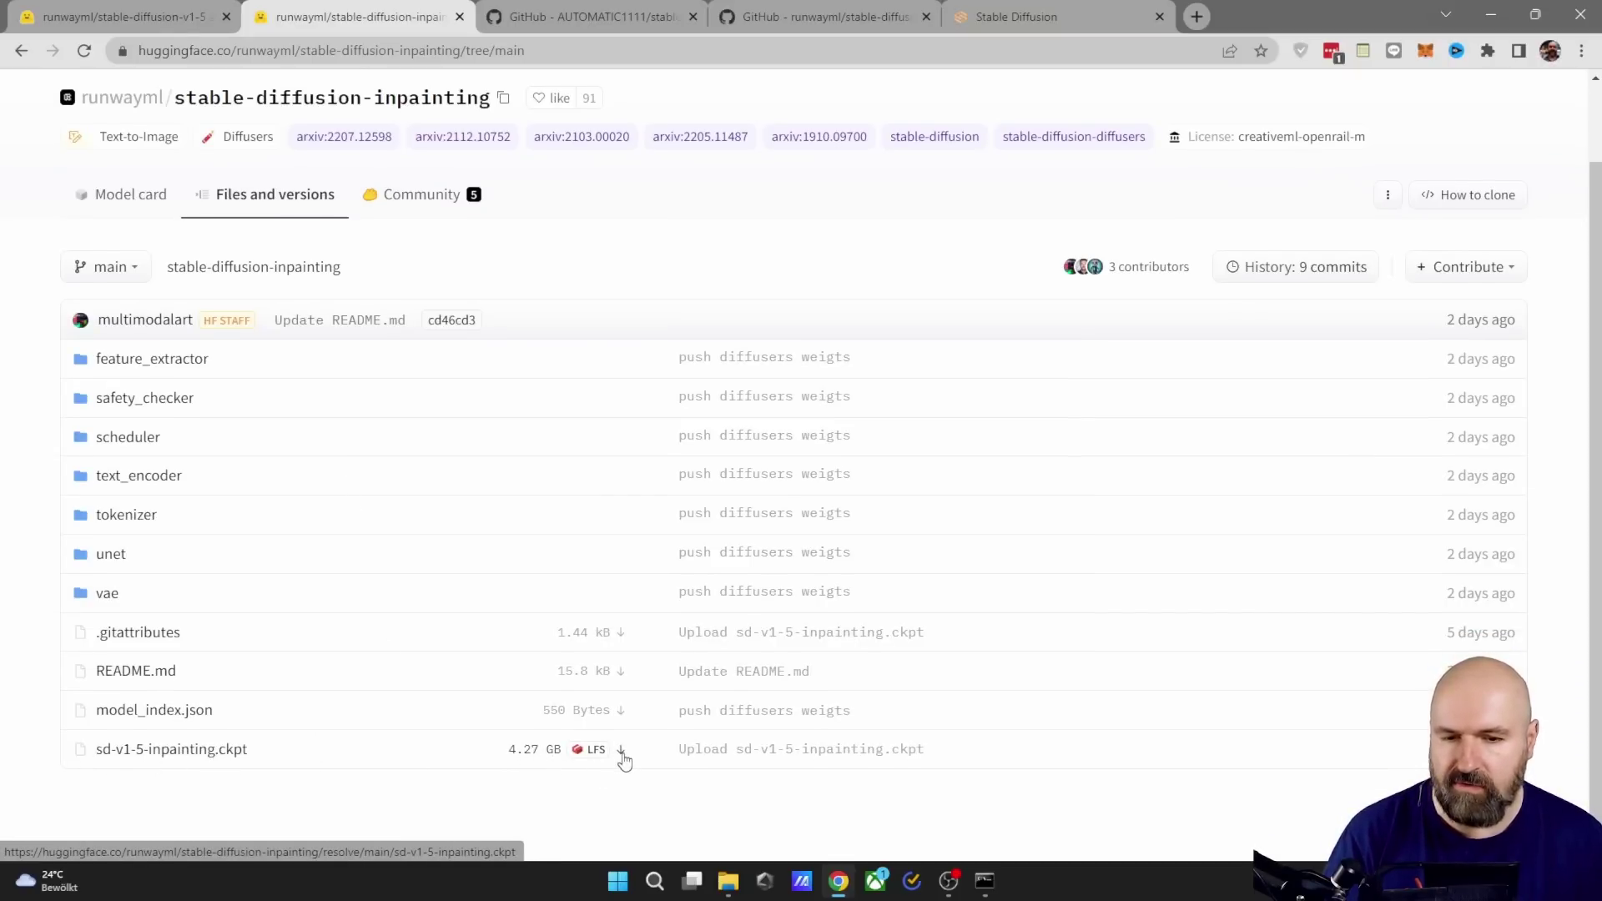
left_click(728, 880)
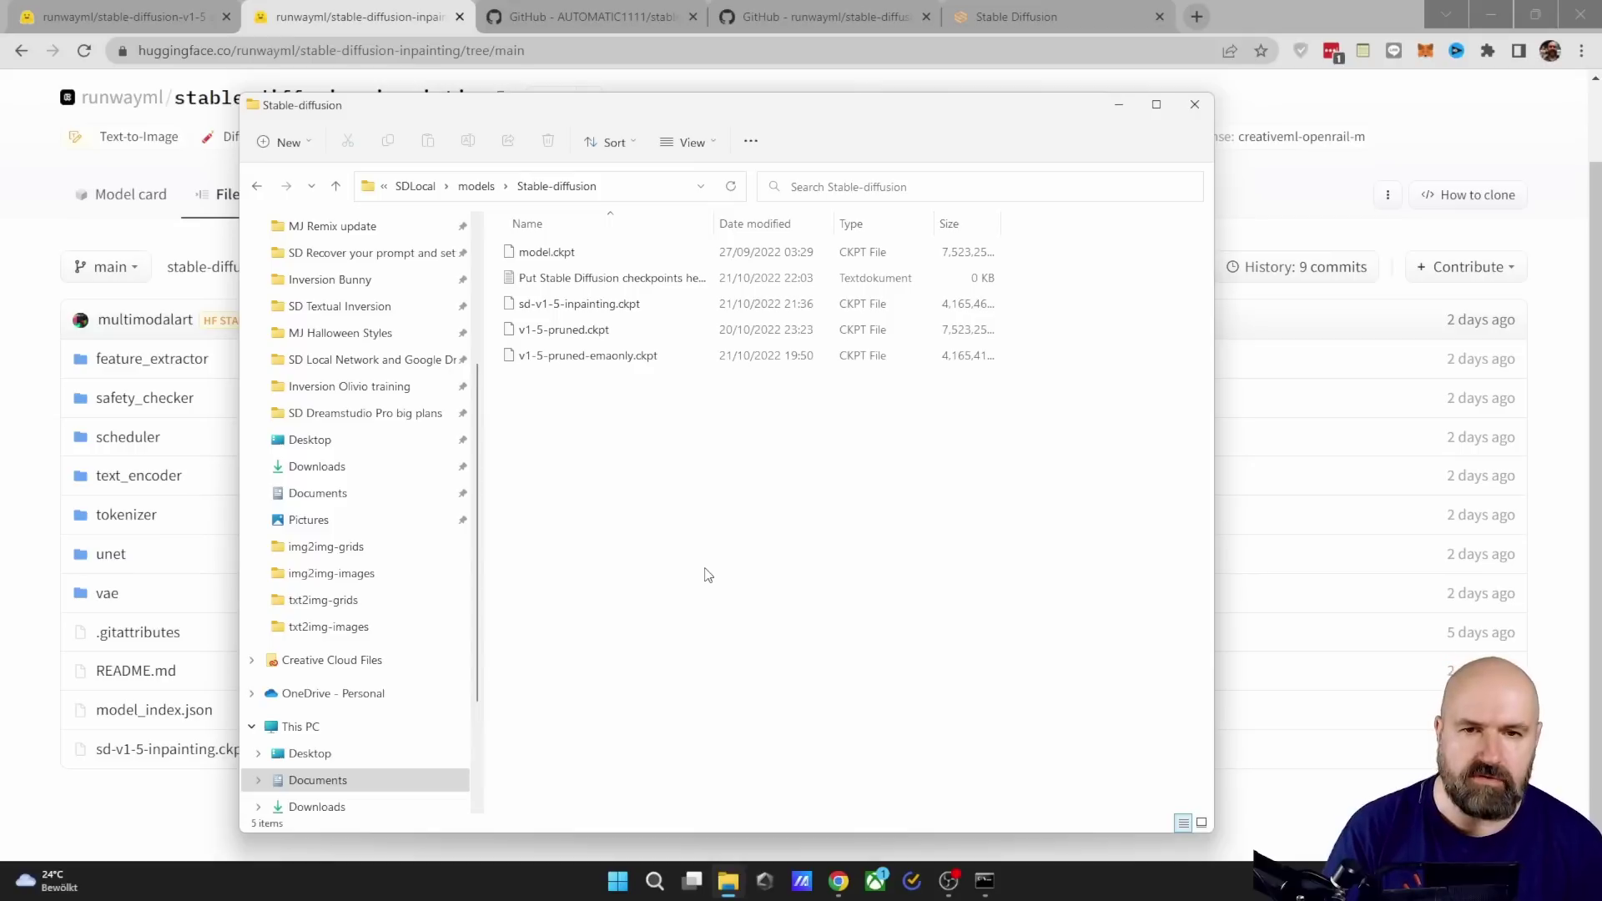
Step: Navigate back up to the SDLocal folder and scroll through its files
left_click(416, 187)
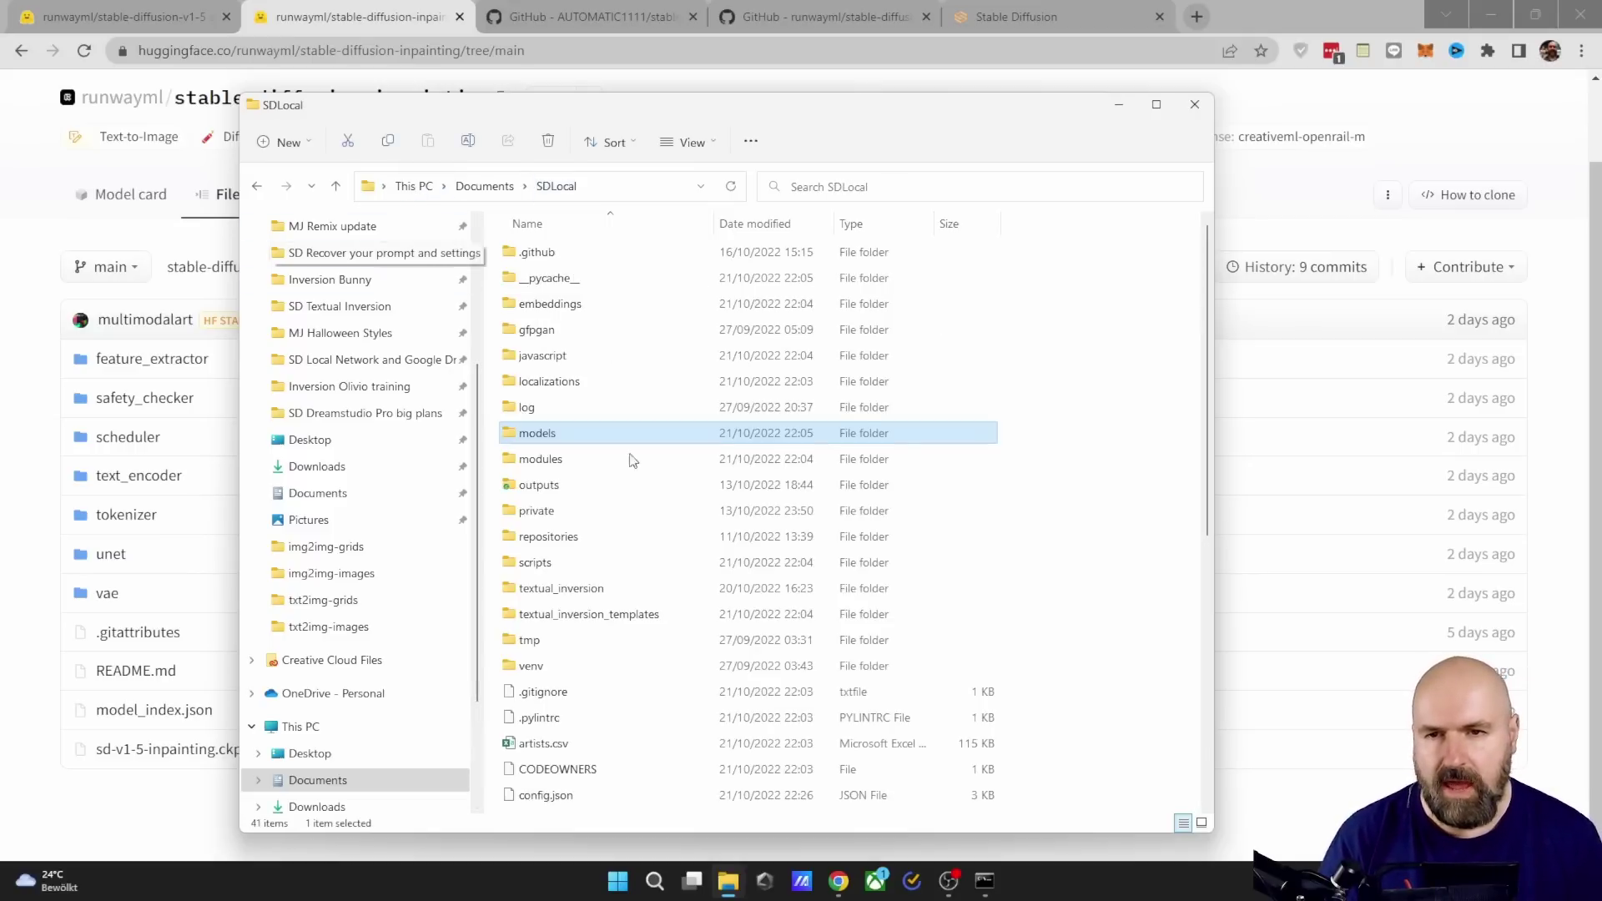
scroll(684, 617, "down", 6)
scroll(719, 761, "down", 2)
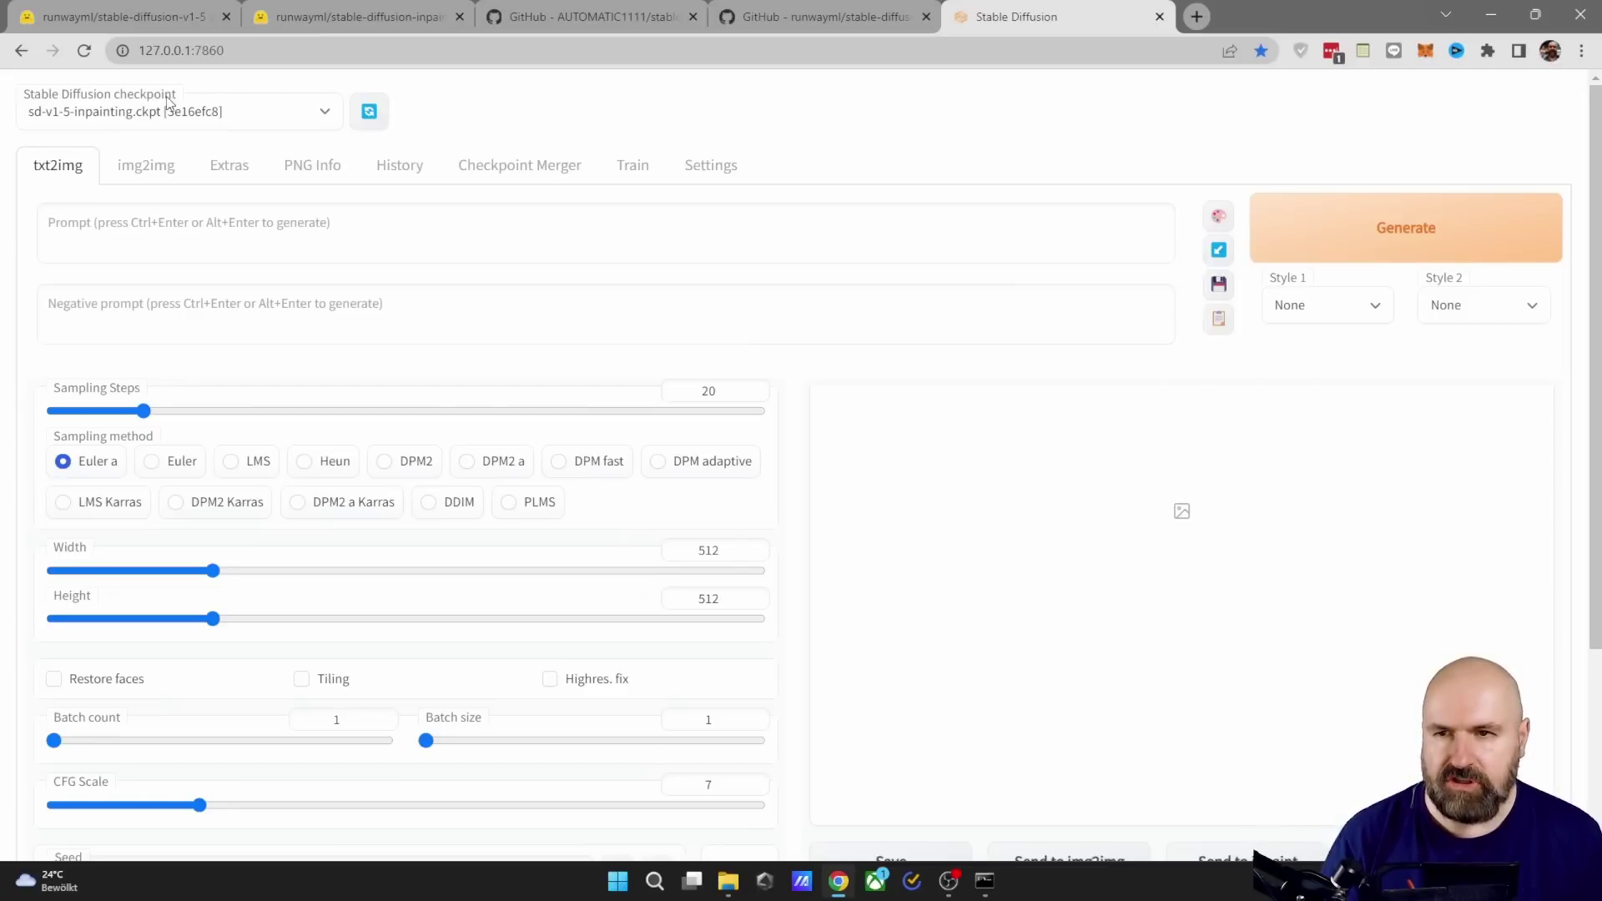
left_click(207, 113)
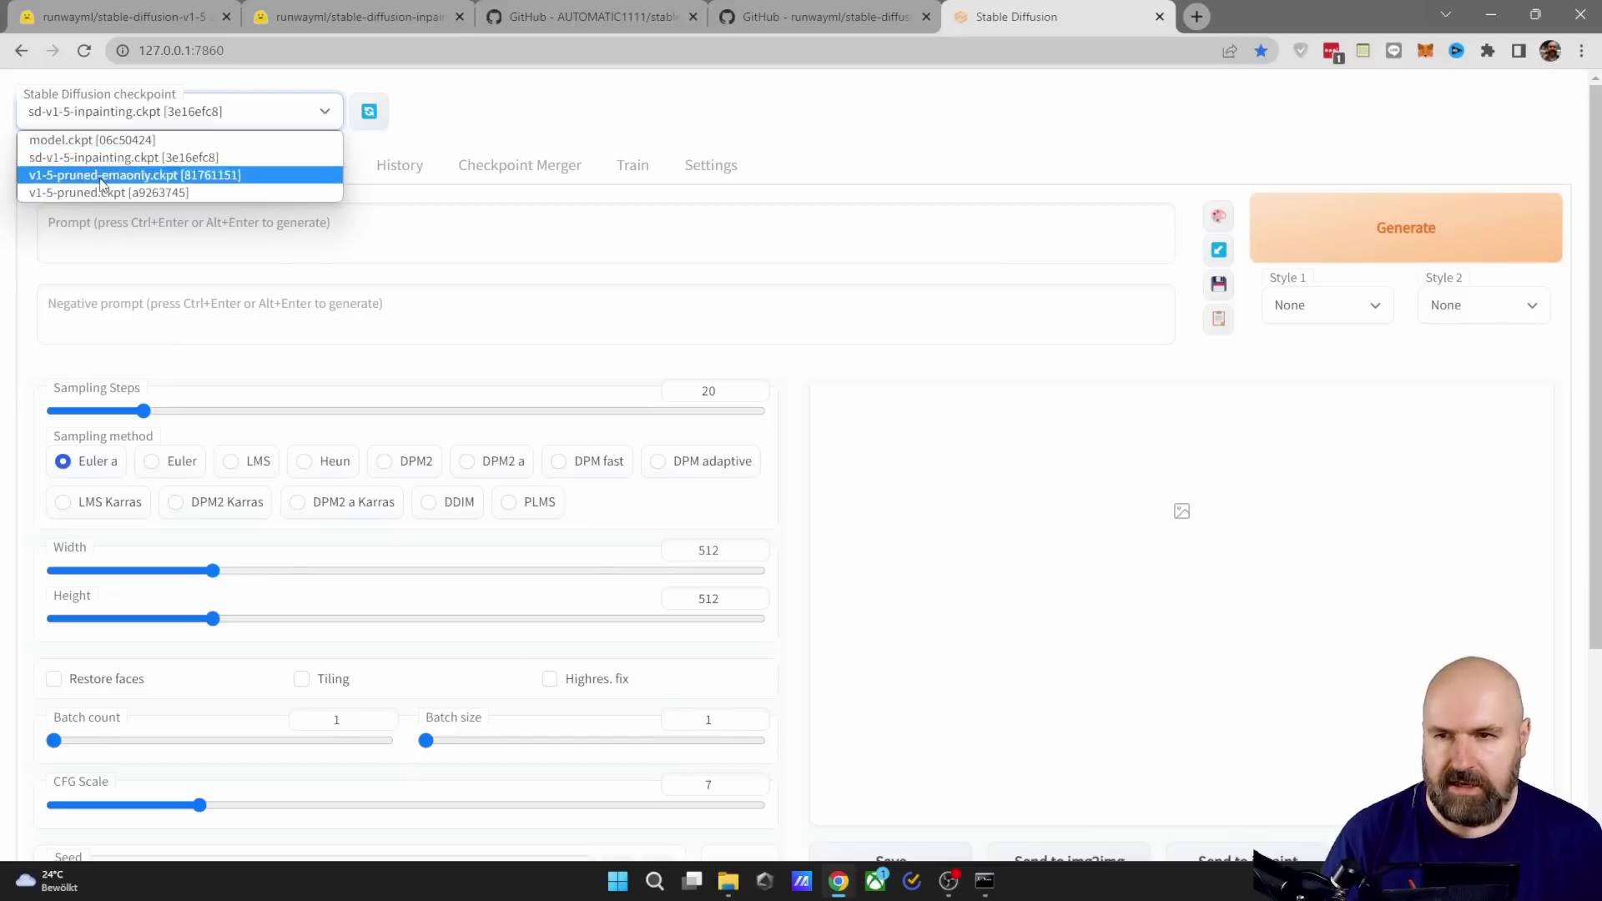
left_click(458, 108)
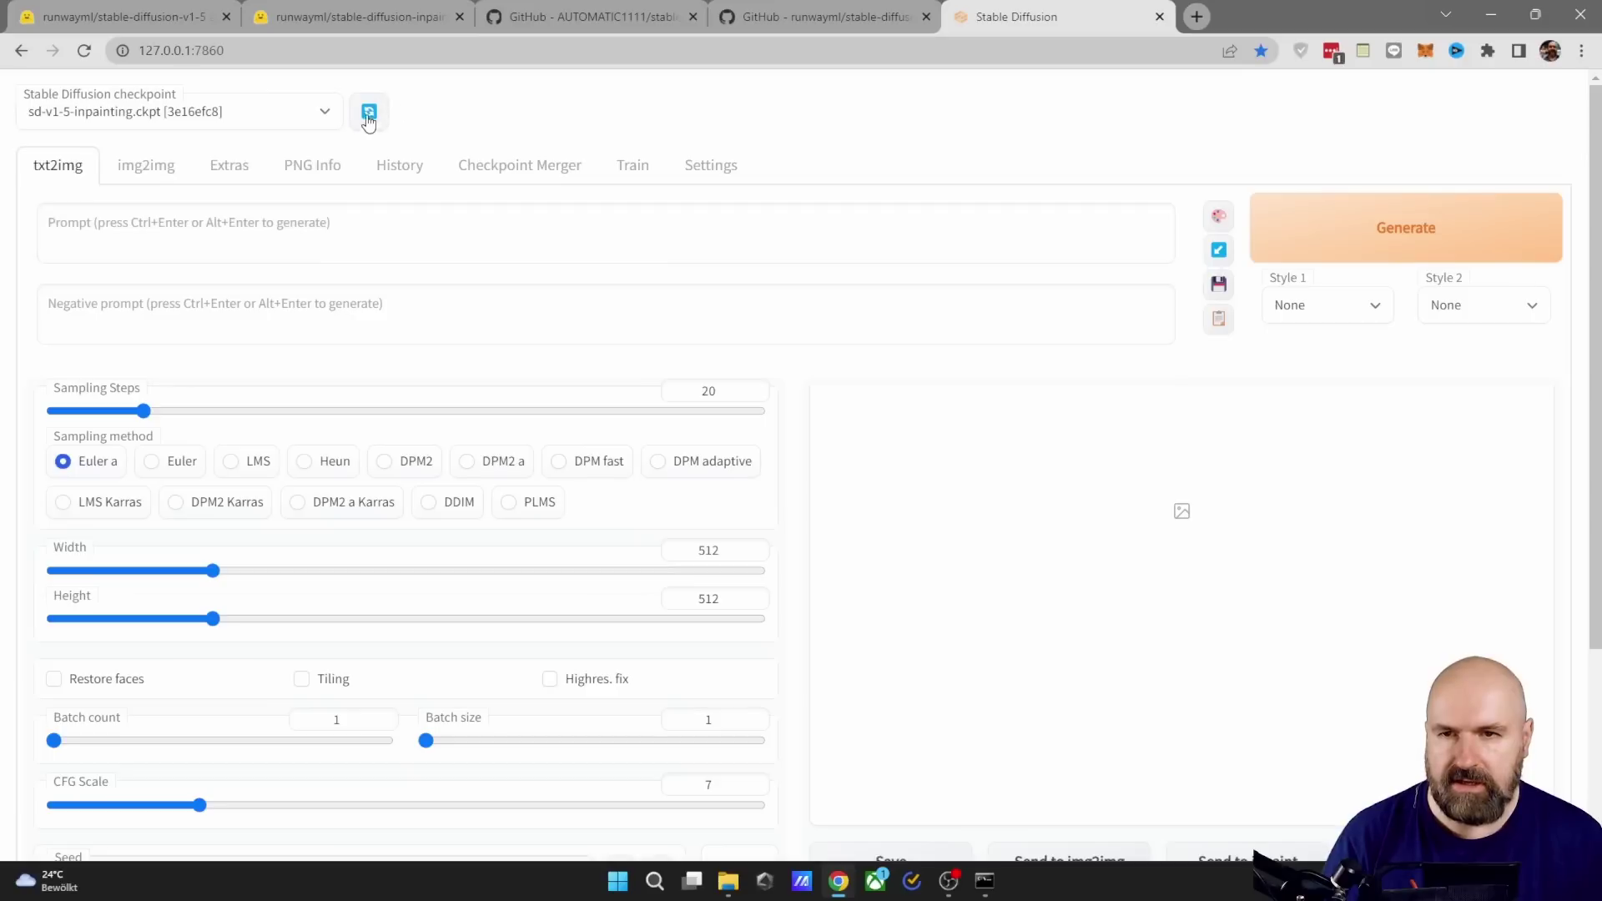
left_click(325, 116)
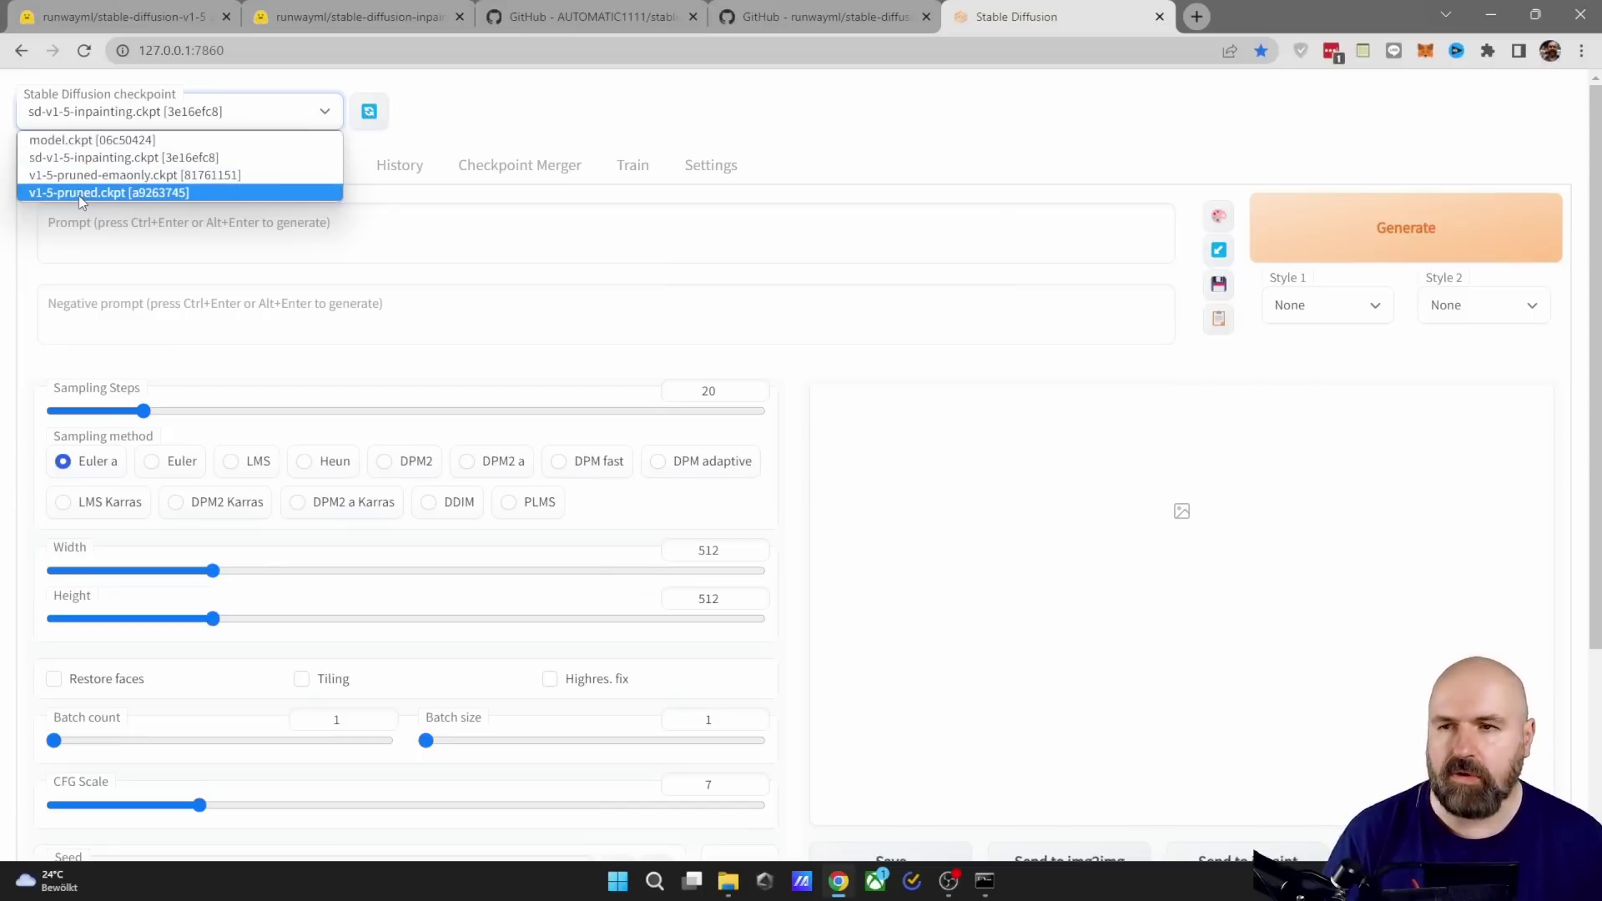
left_click(78, 158)
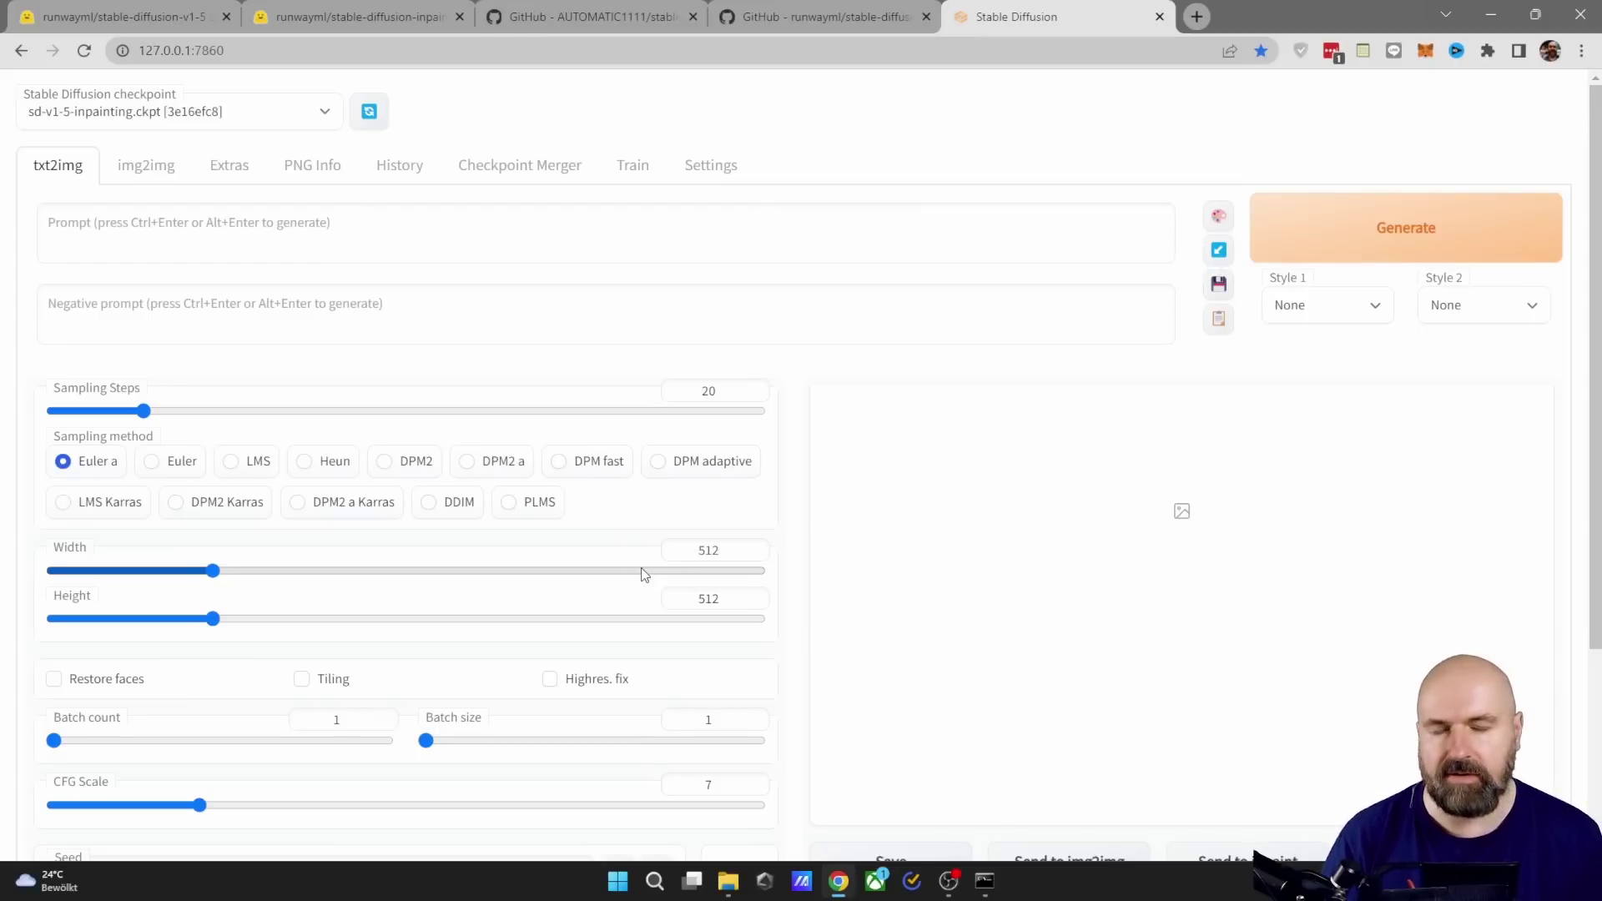
Step: Pick the X/Y plot script with Checkpoint name on the X axis and Sampler on the Y axis
scroll(643, 574, "down", 3)
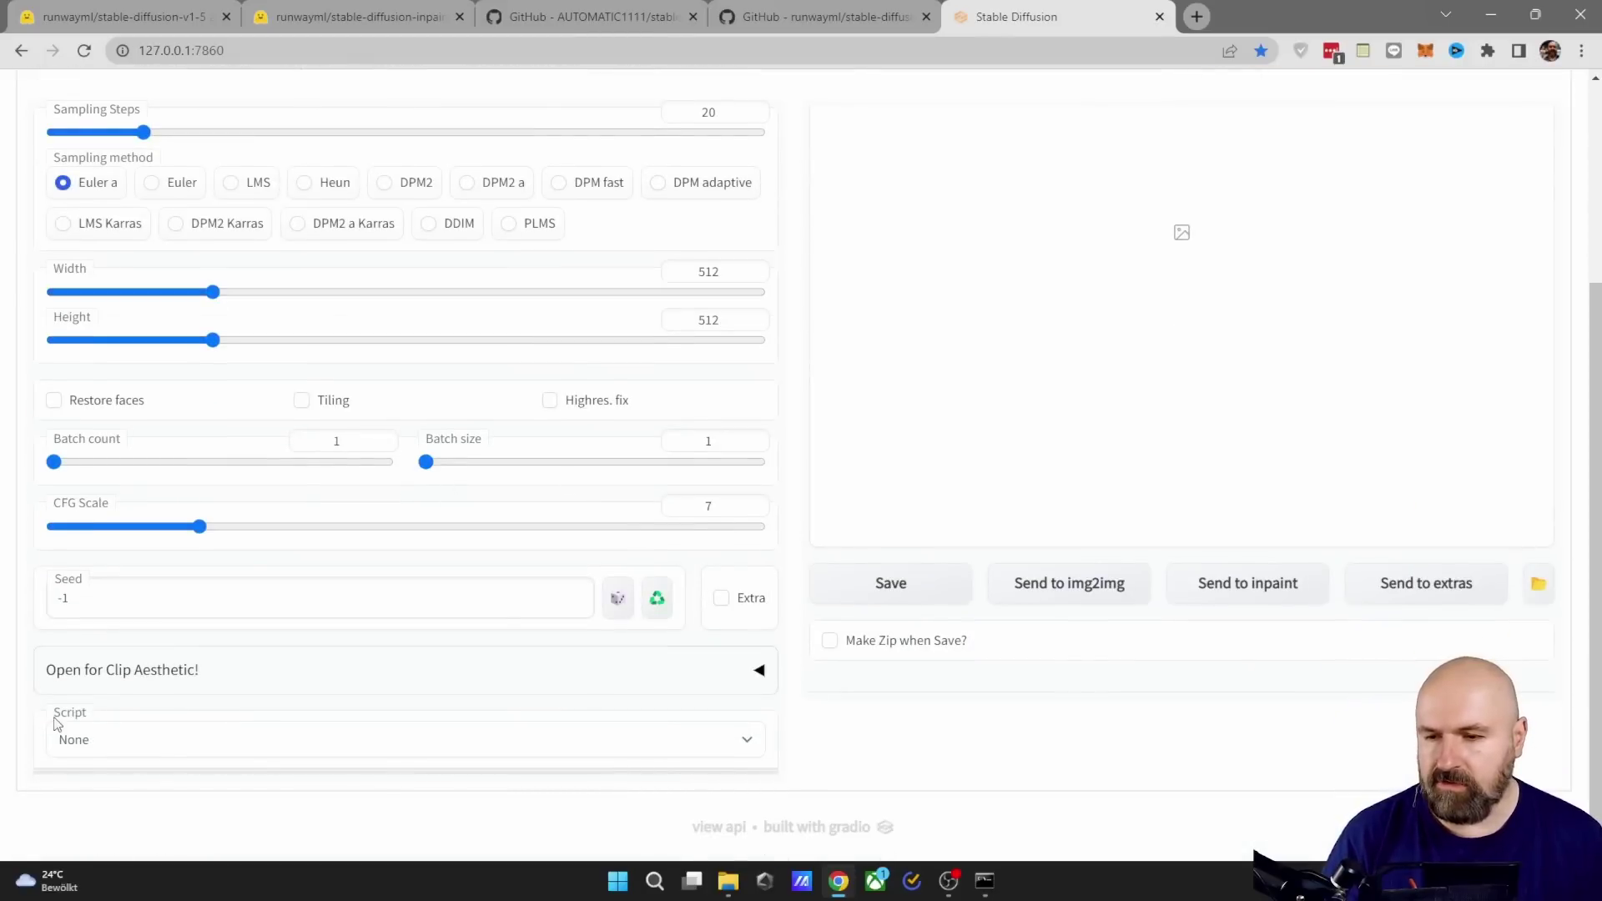
left_click(86, 743)
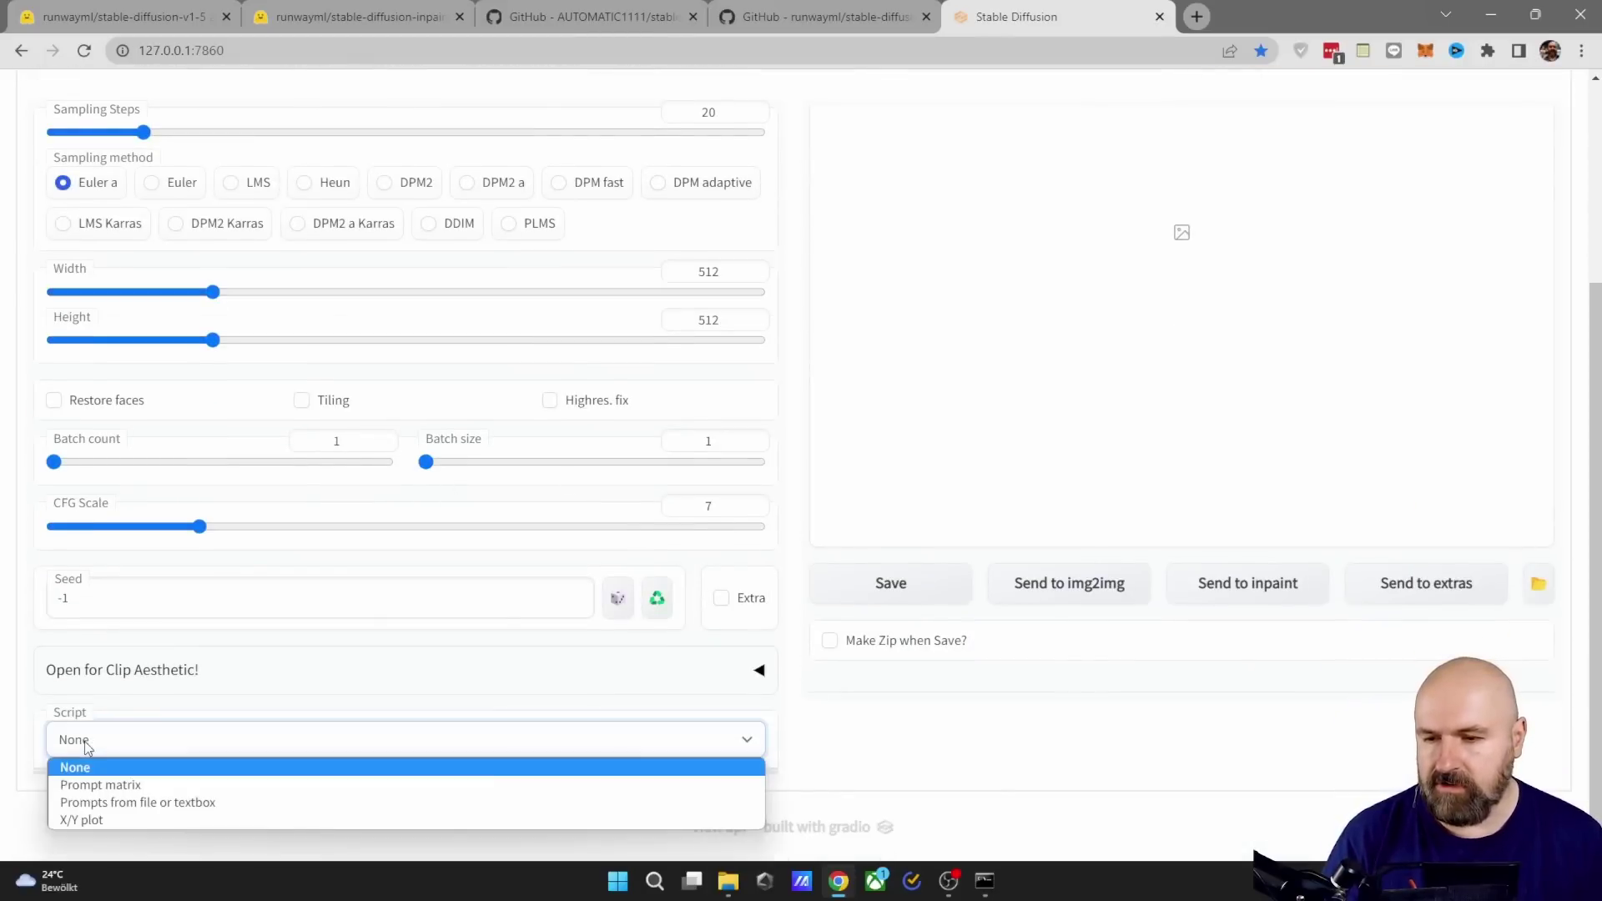
left_click(90, 821)
scroll(229, 648, "down", 3)
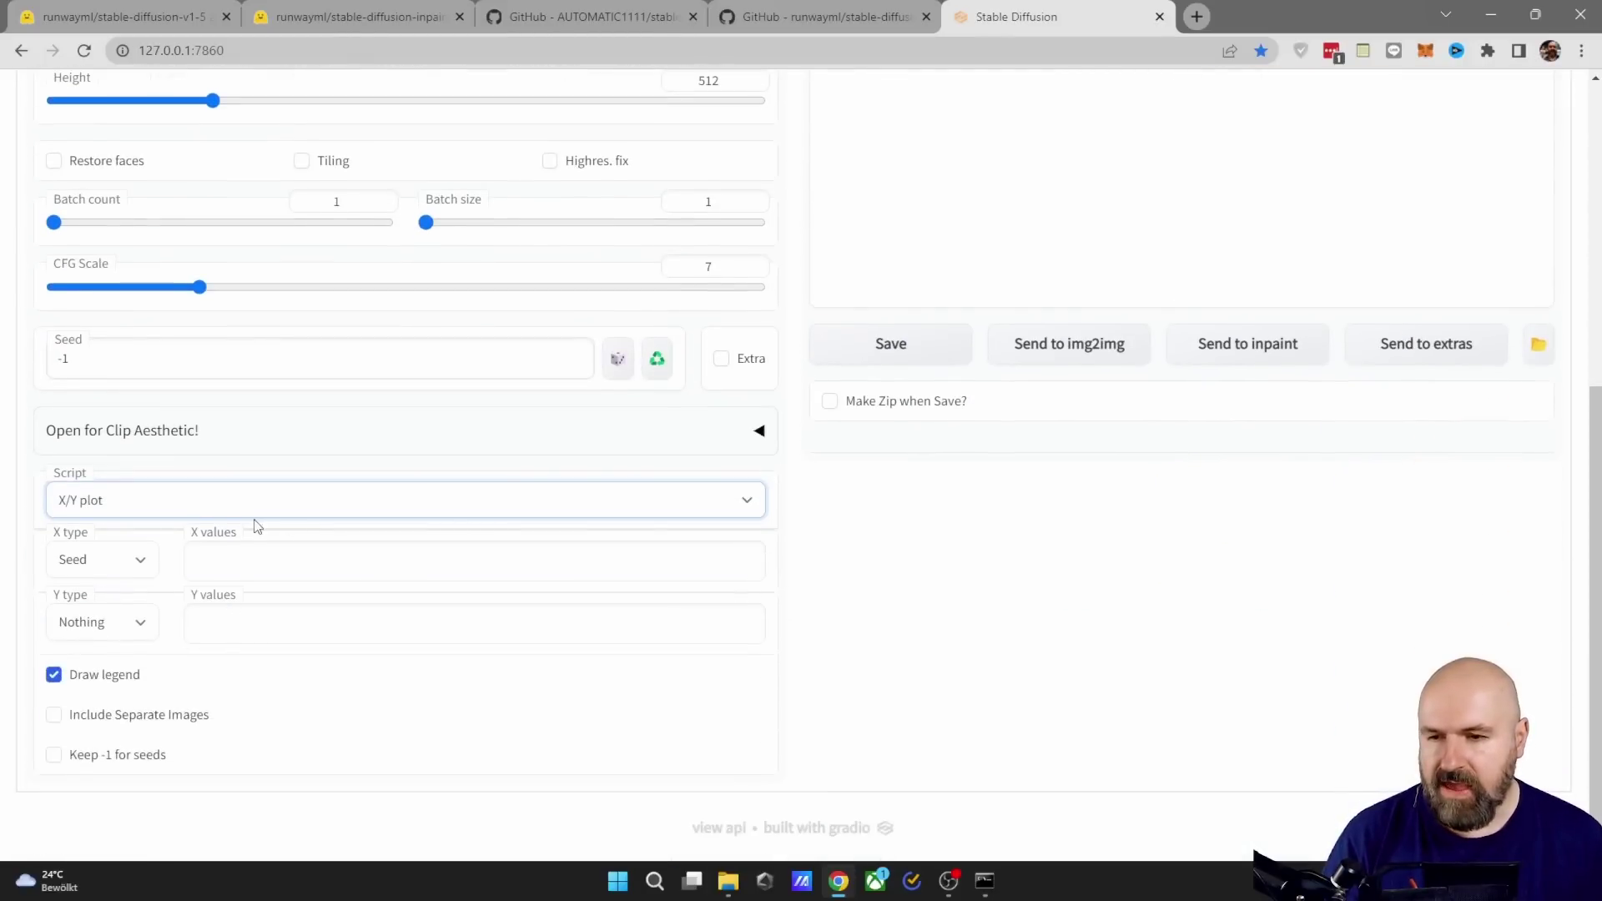
left_click(90, 561)
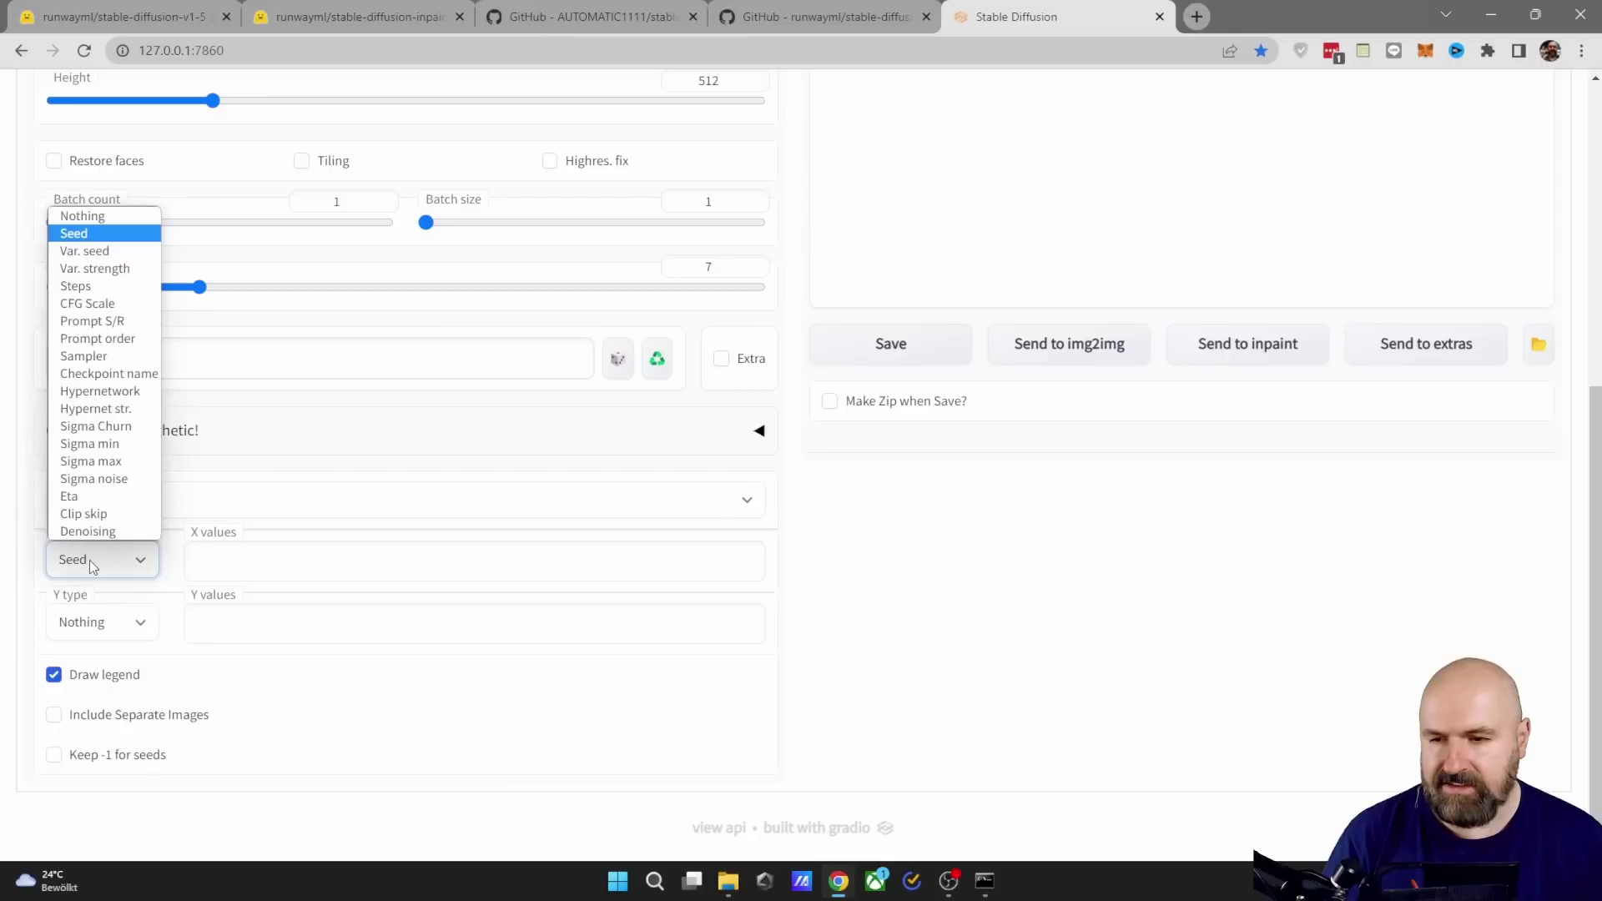
left_click(132, 375)
left_click(109, 624)
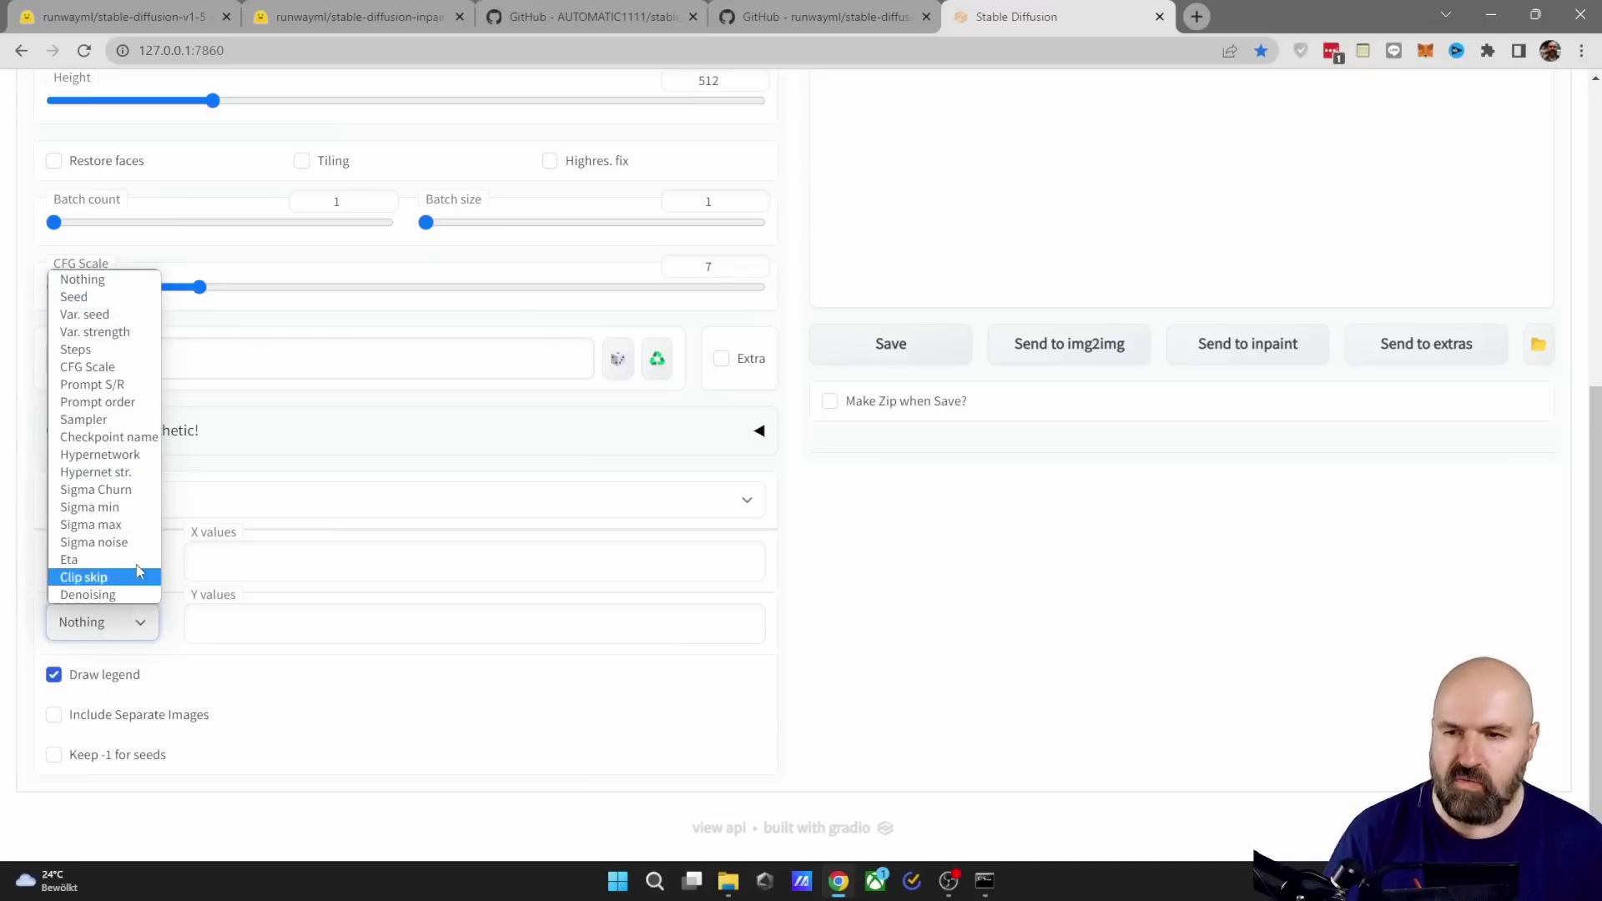
key("s")
key("s")
key("Return")
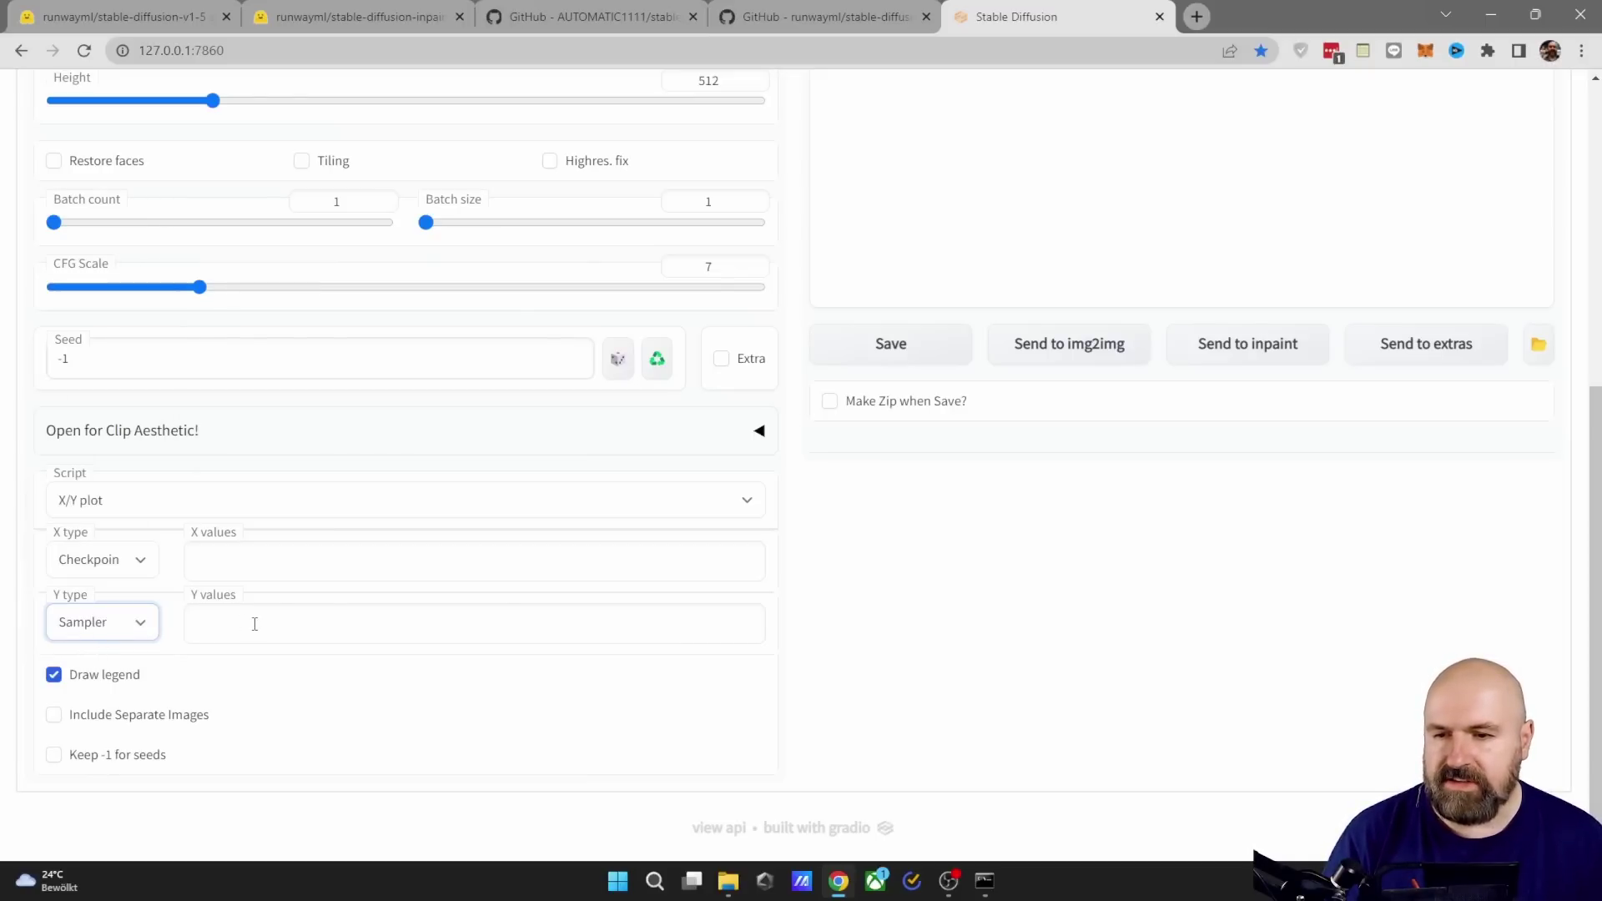
scroll(255, 624, "up", 5)
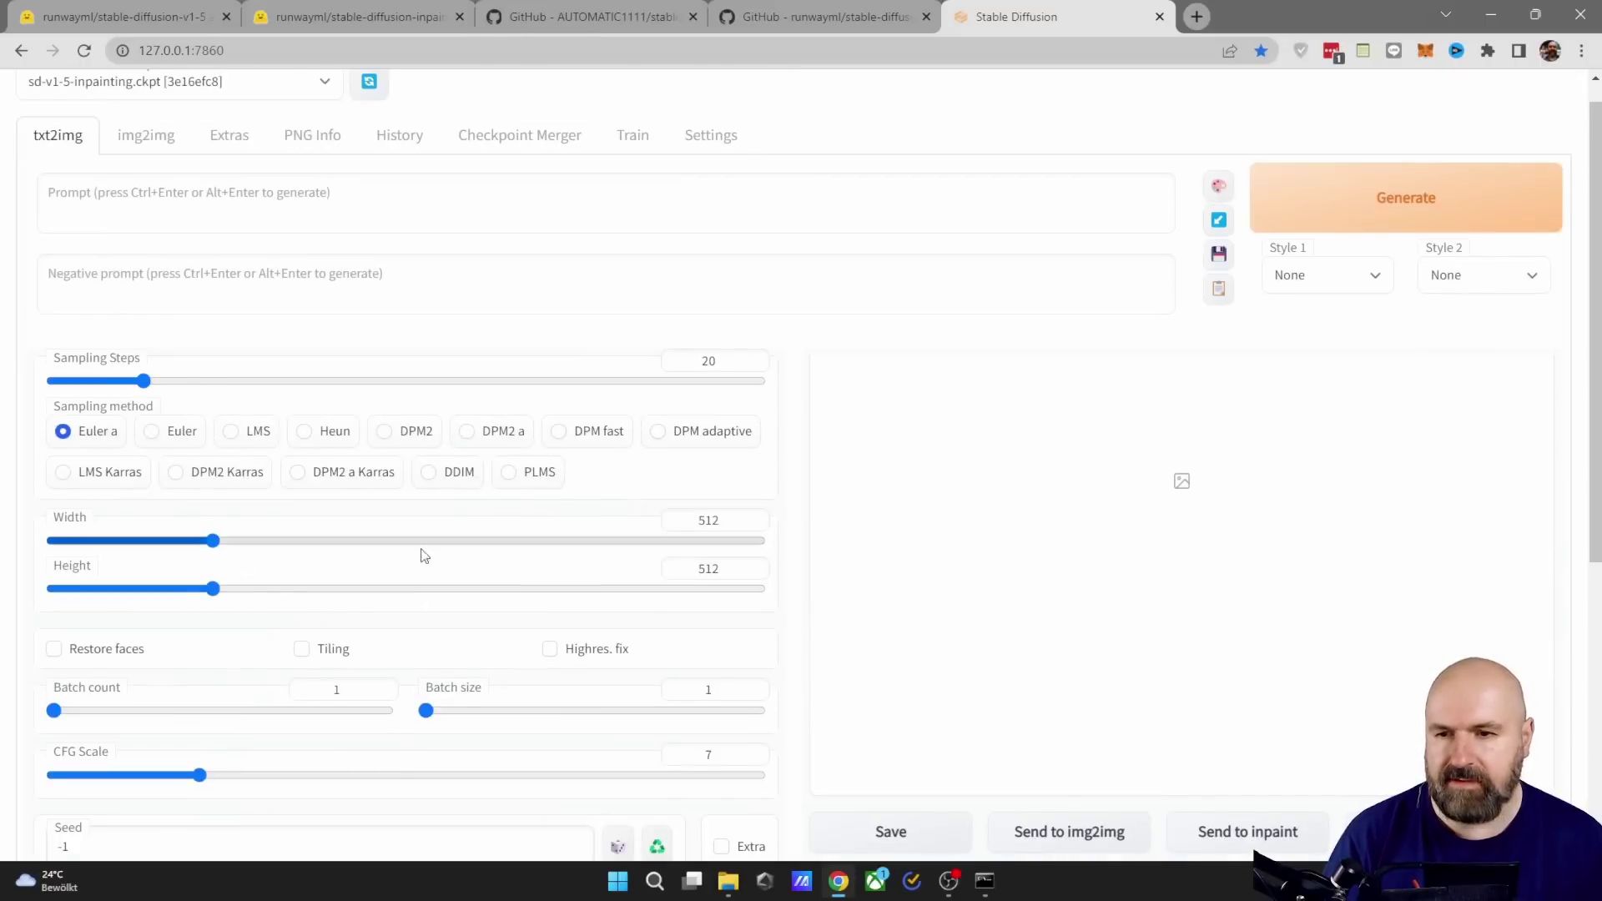
scroll(408, 561, "down", 6)
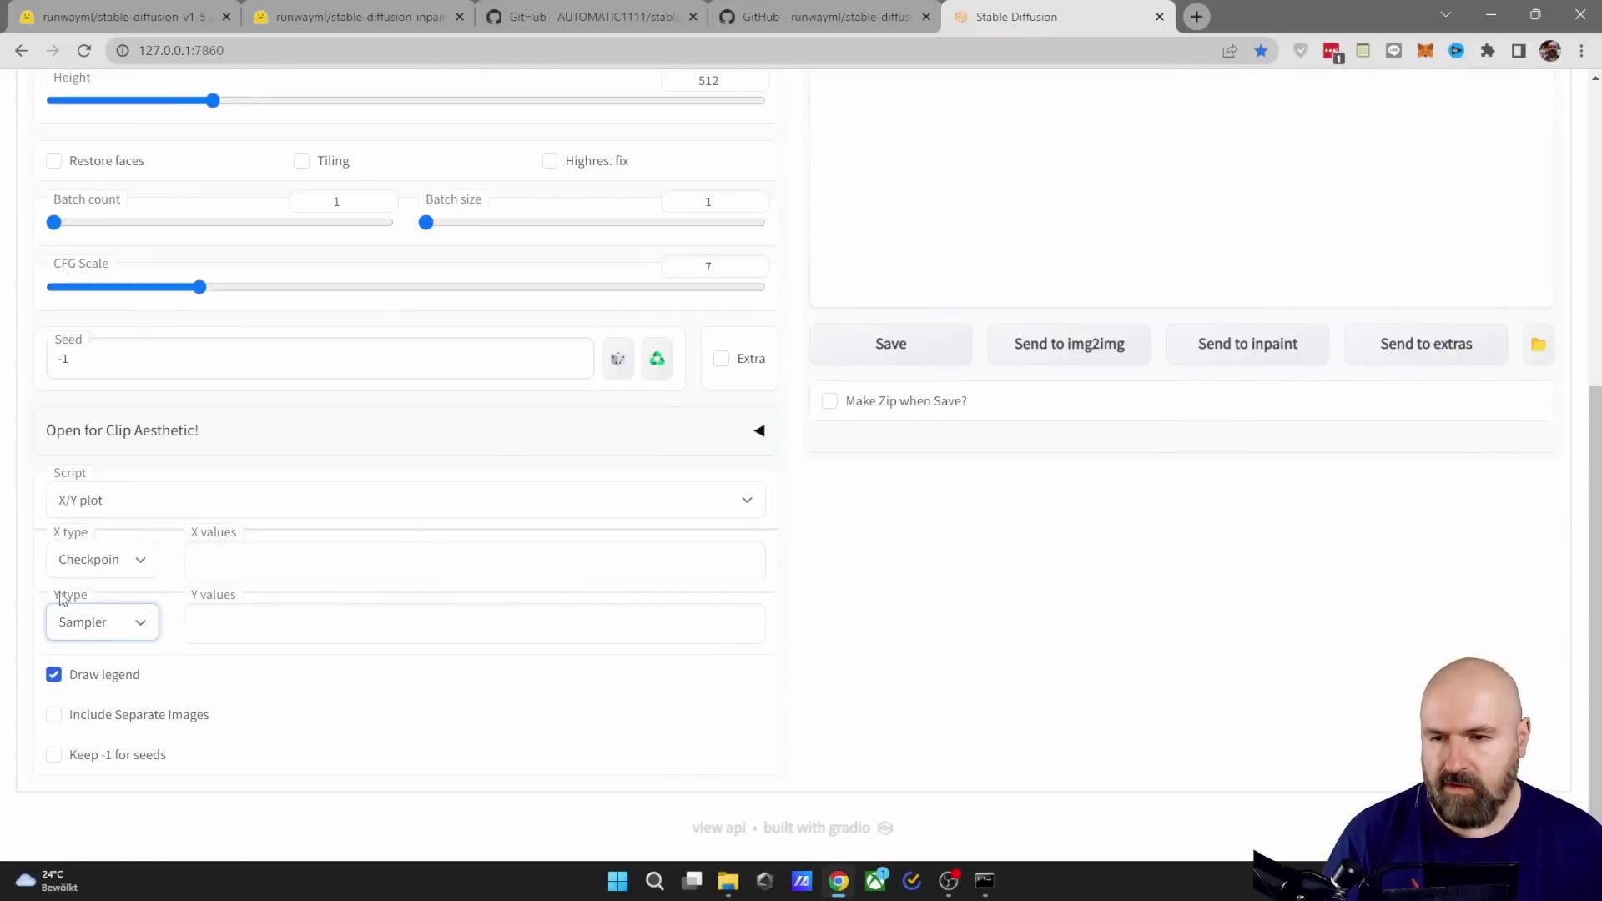
Step: Copy the v1-5-pruned.ckpt name from models\Stable-diffusion into the X values, followed by a comma
left_click(728, 880)
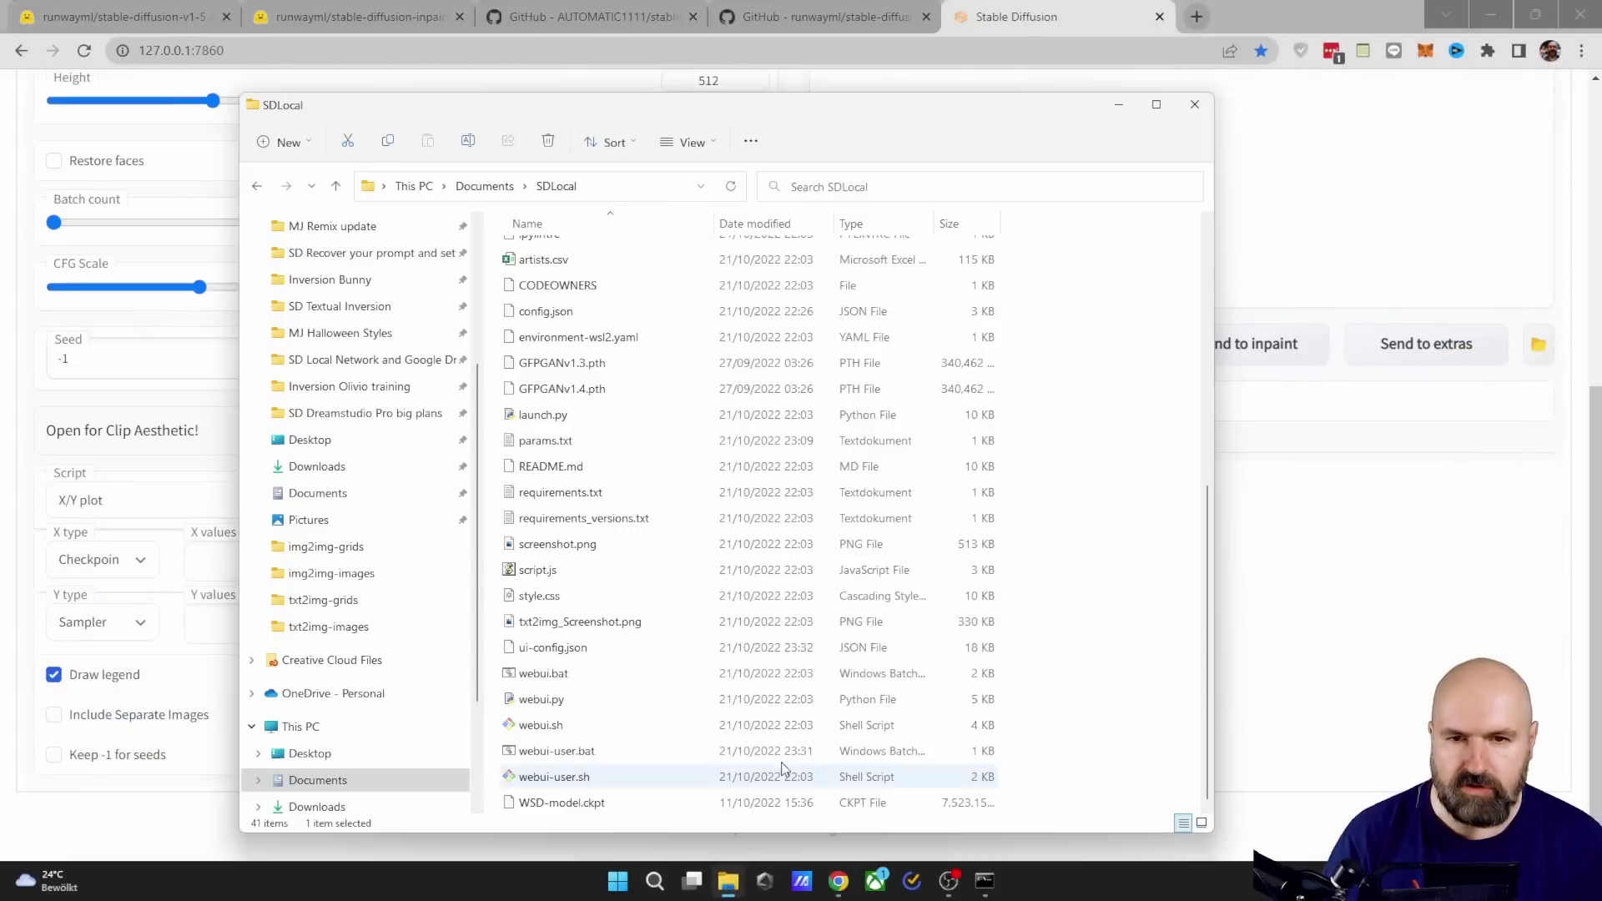
key("m")
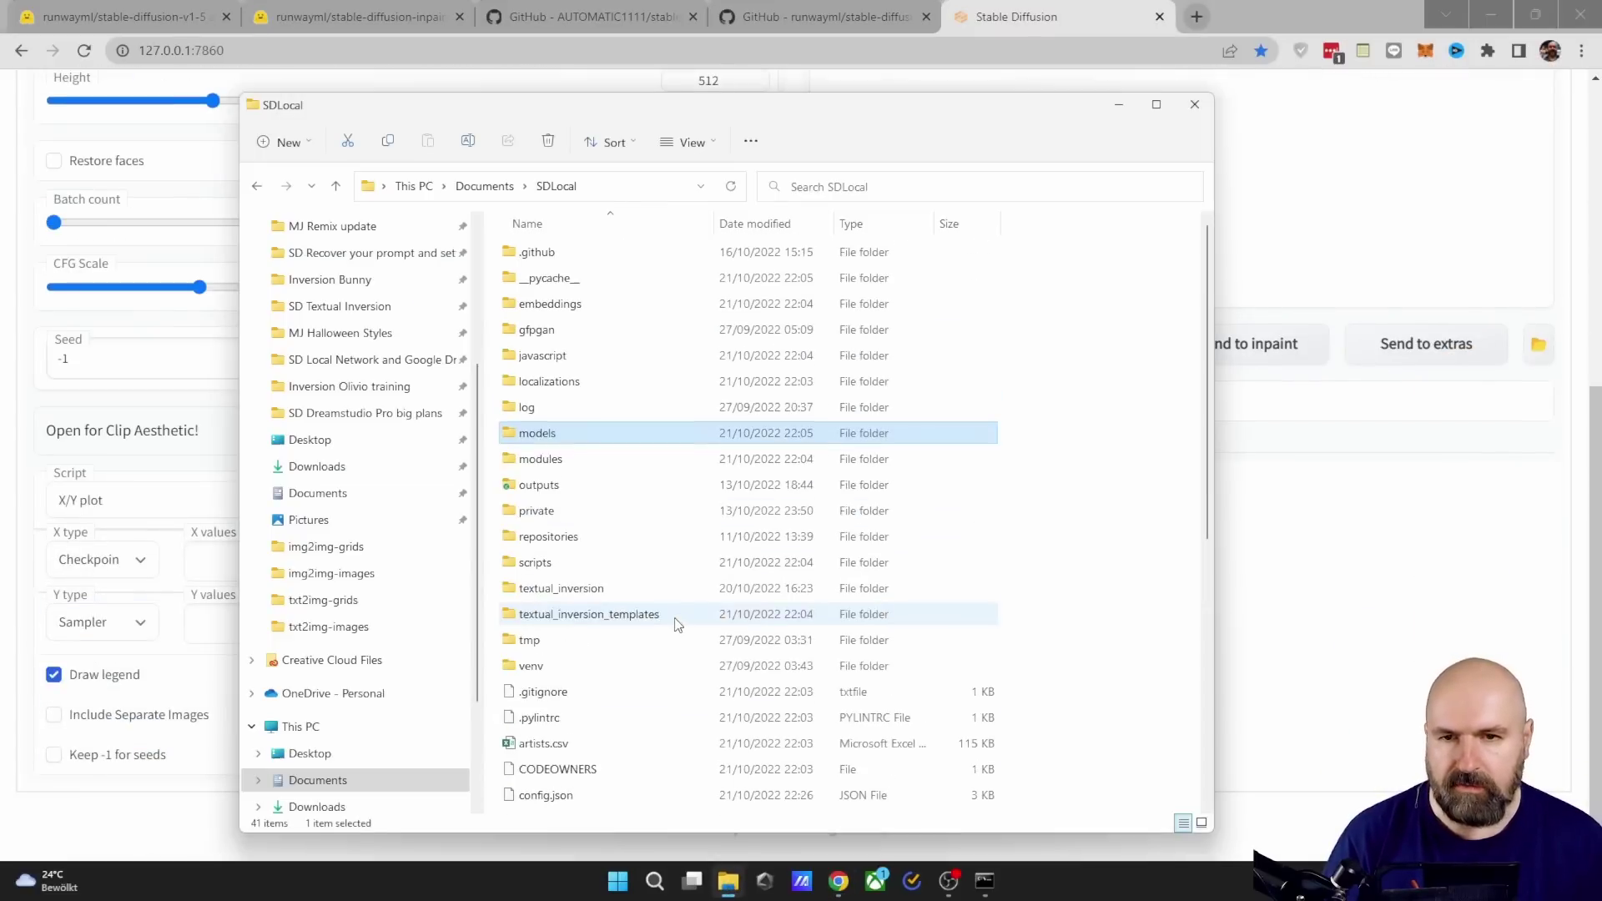
double_click(555, 440)
double_click(566, 484)
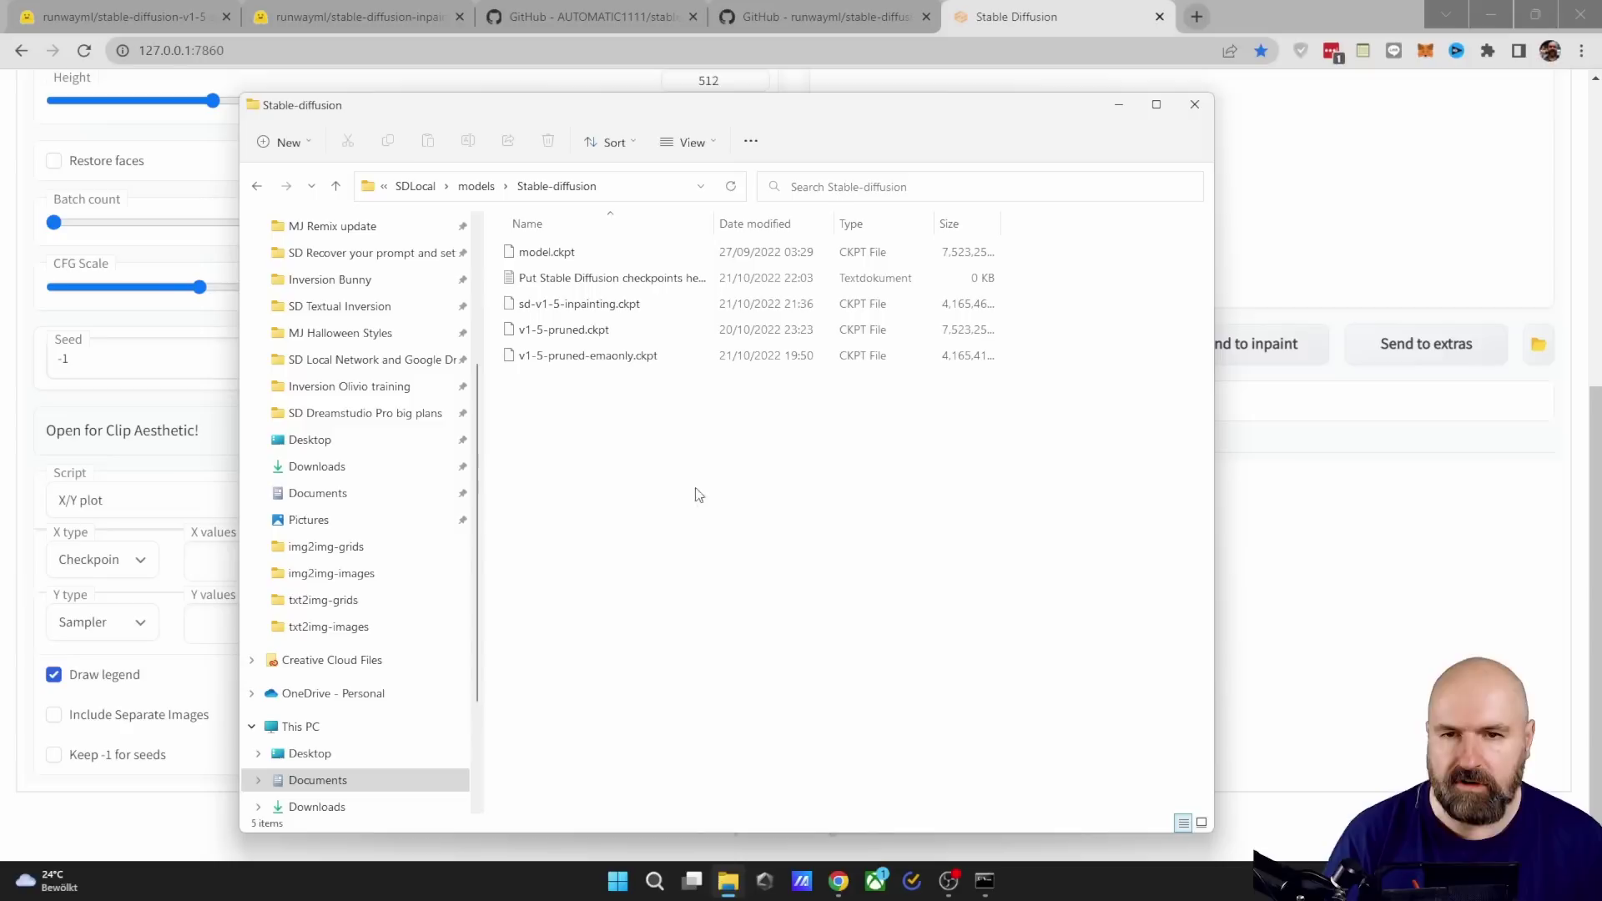
left_click(568, 330)
left_click(584, 332)
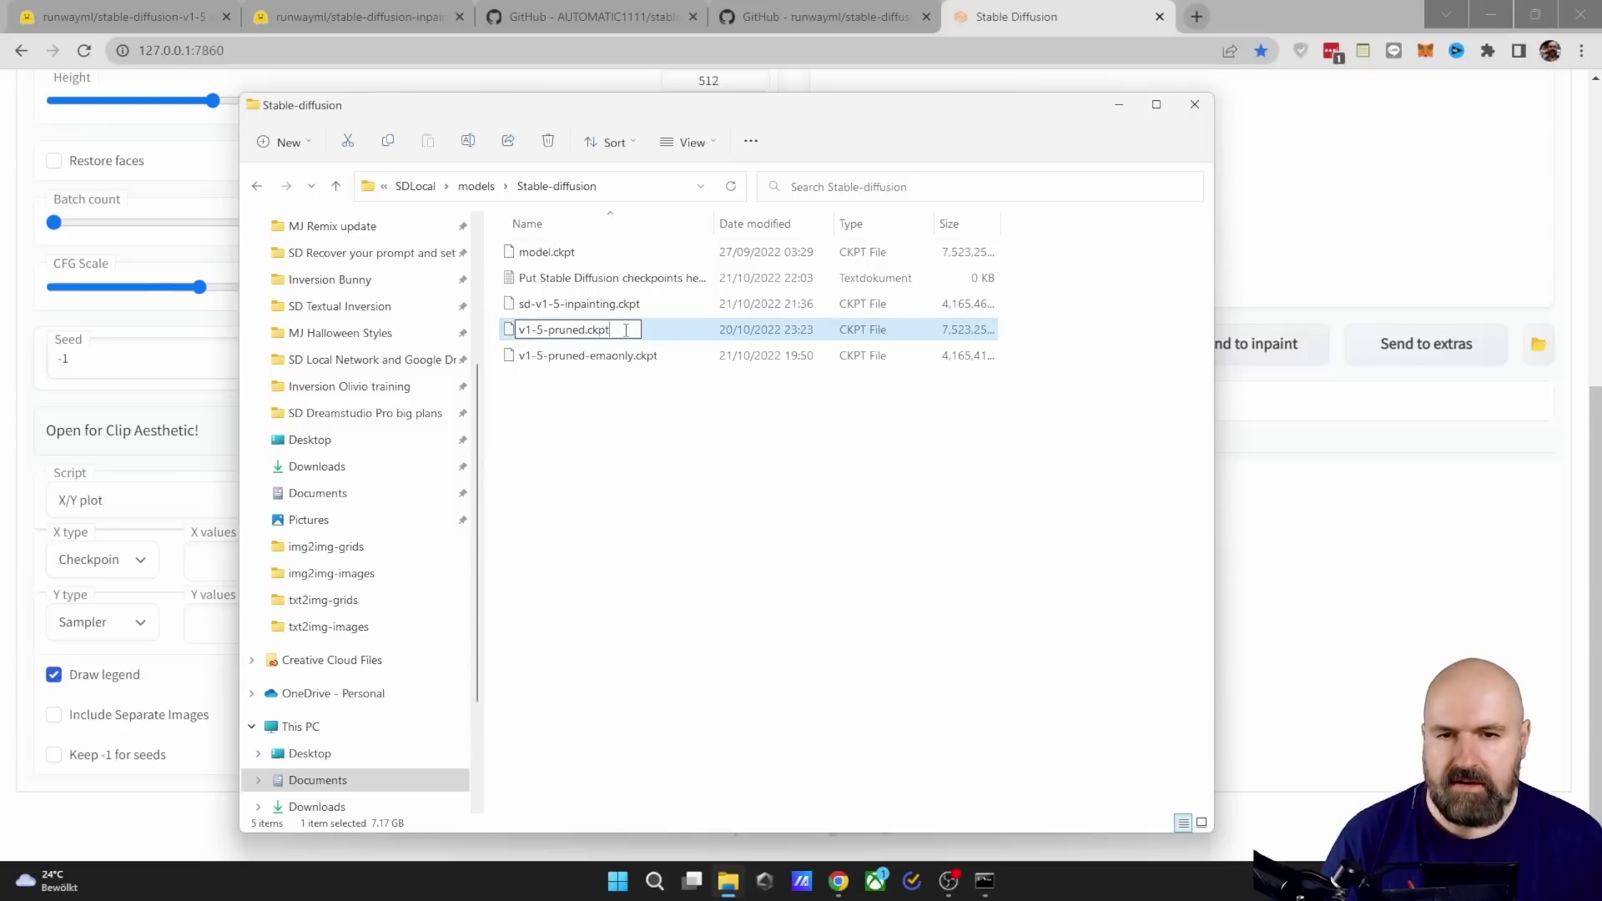
key("ctrl+a")
key("ctrl+c")
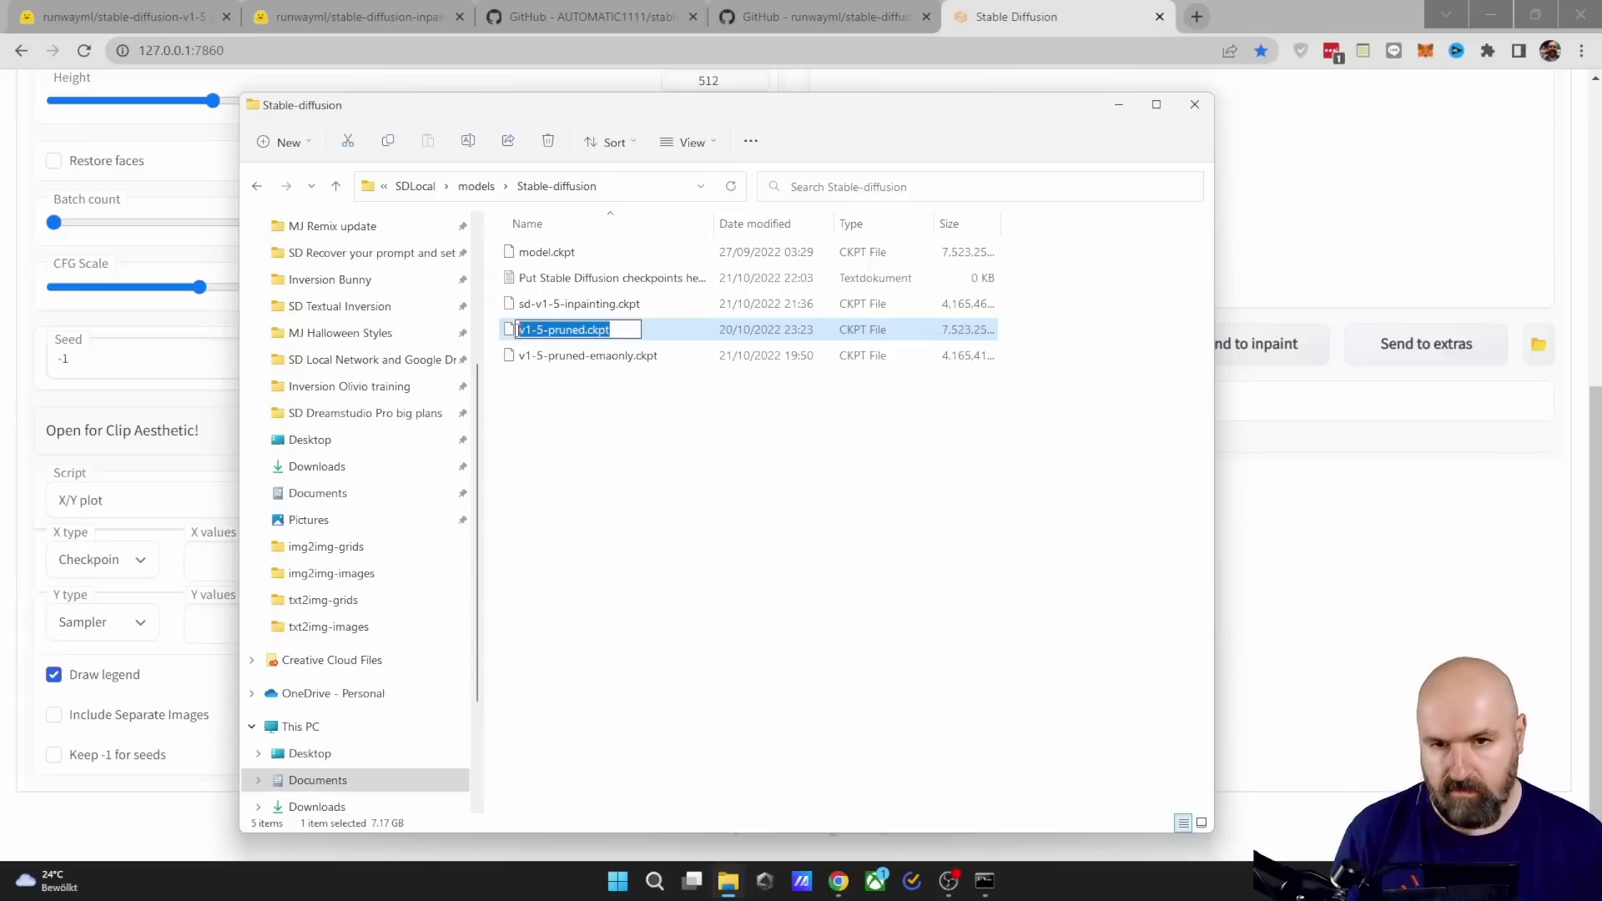
left_click(554, 451)
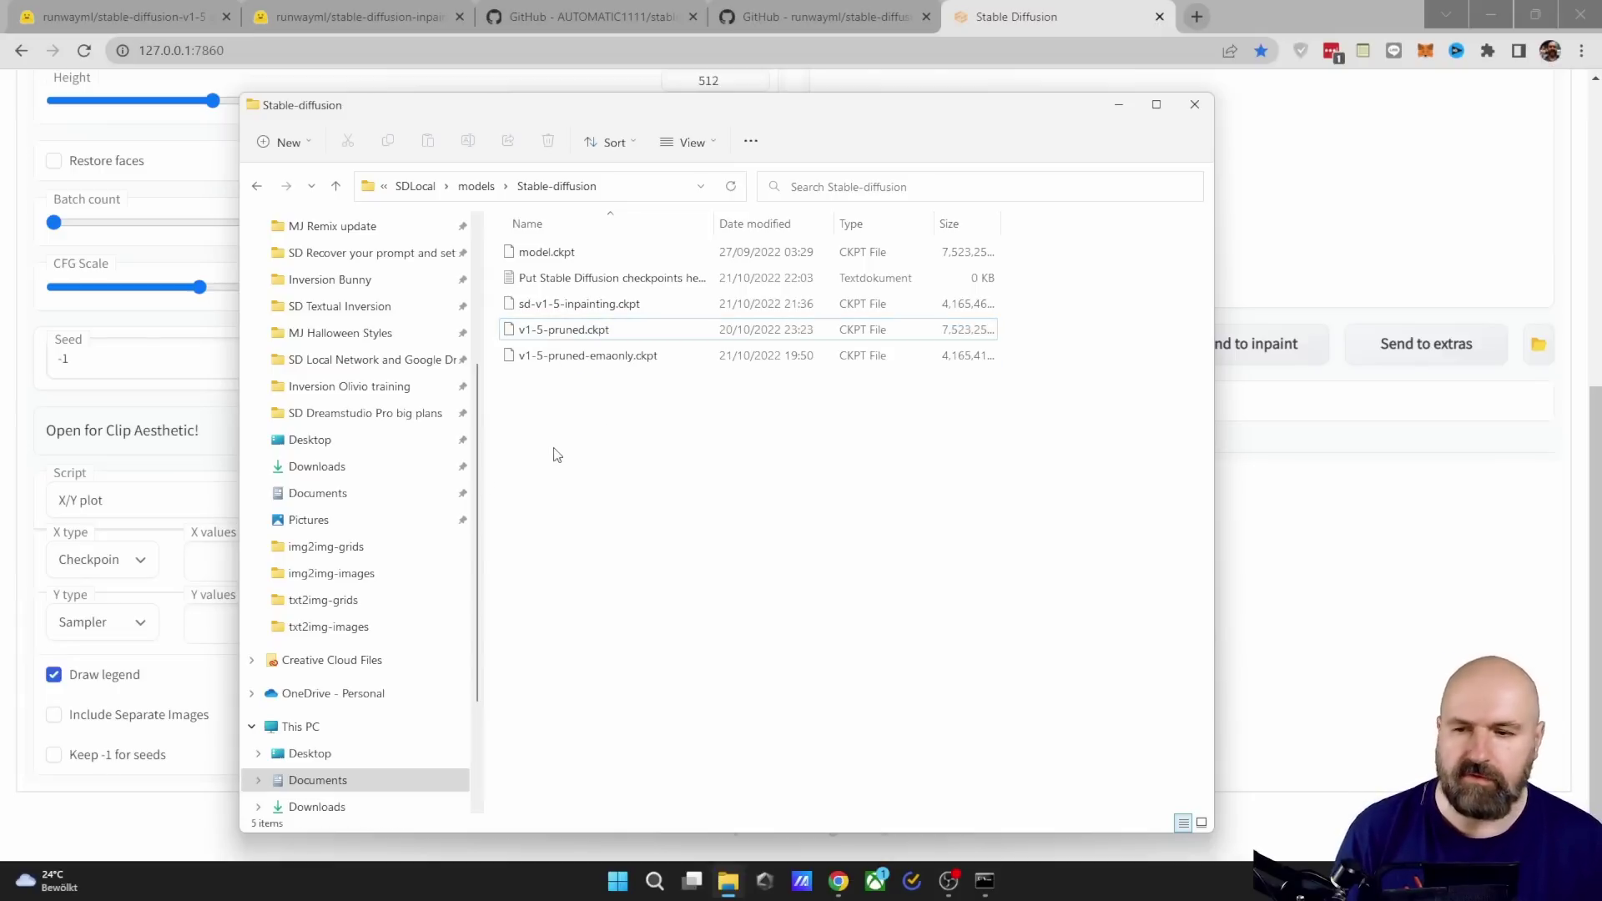
left_click(214, 550)
key("ctrl+v")
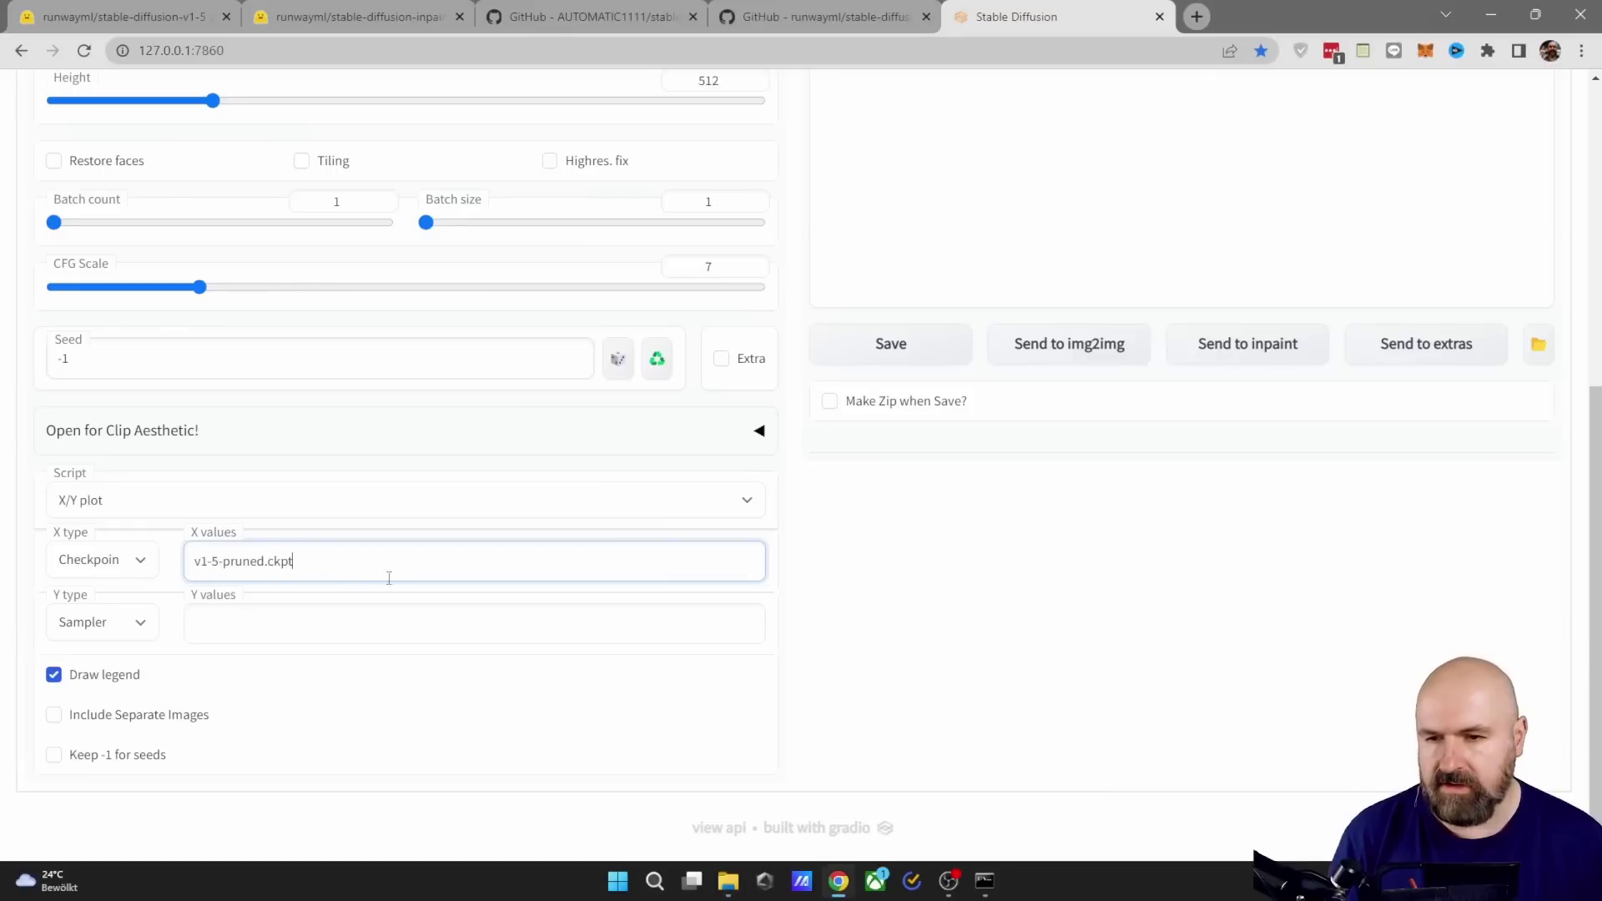
type(",")
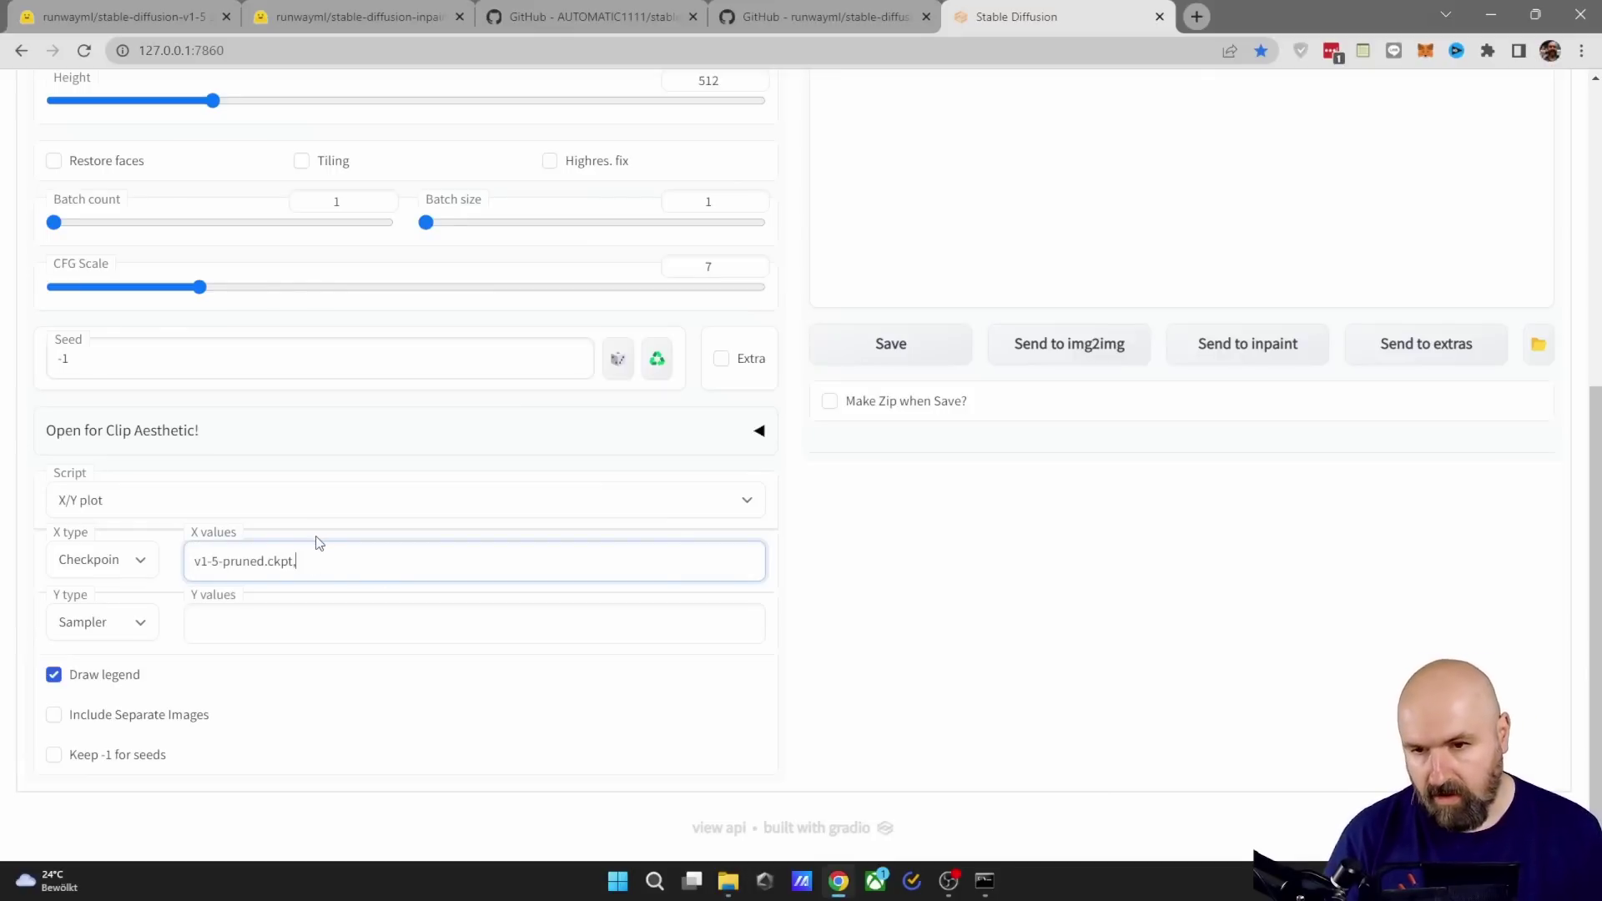
Step: Add v1-5-pruned-emaonly.ckpt as the second X value
left_click(728, 880)
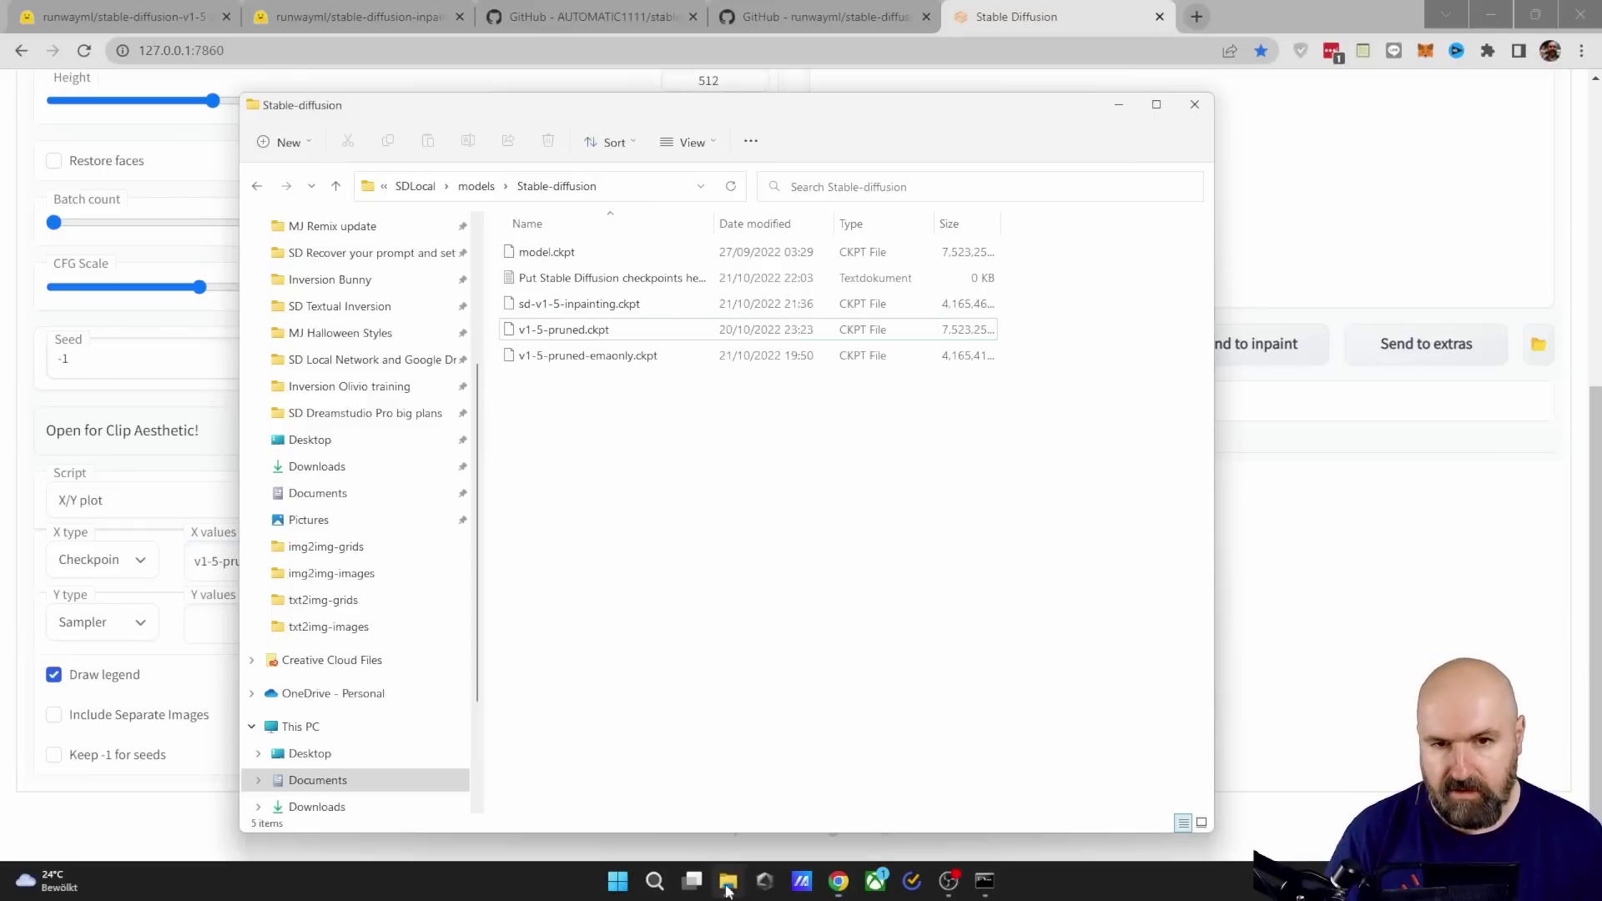
left_click(624, 357)
left_click(634, 358)
left_click_drag(659, 357, 451, 350)
key("ctrl+c")
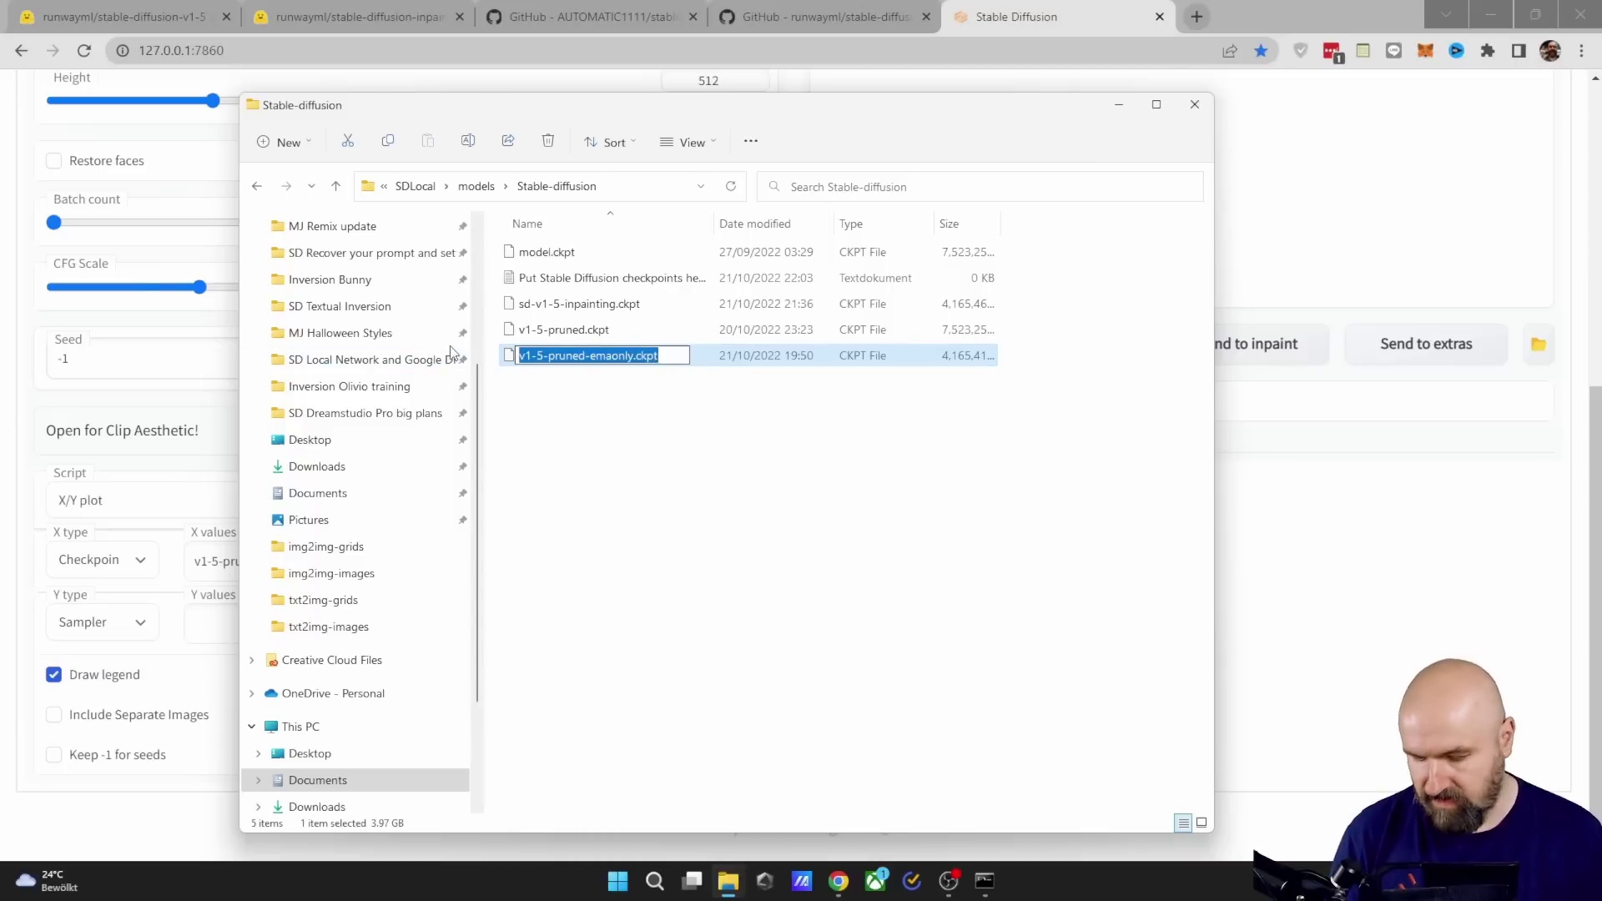
left_click(187, 507)
left_click(275, 723)
left_click(328, 561)
type(",")
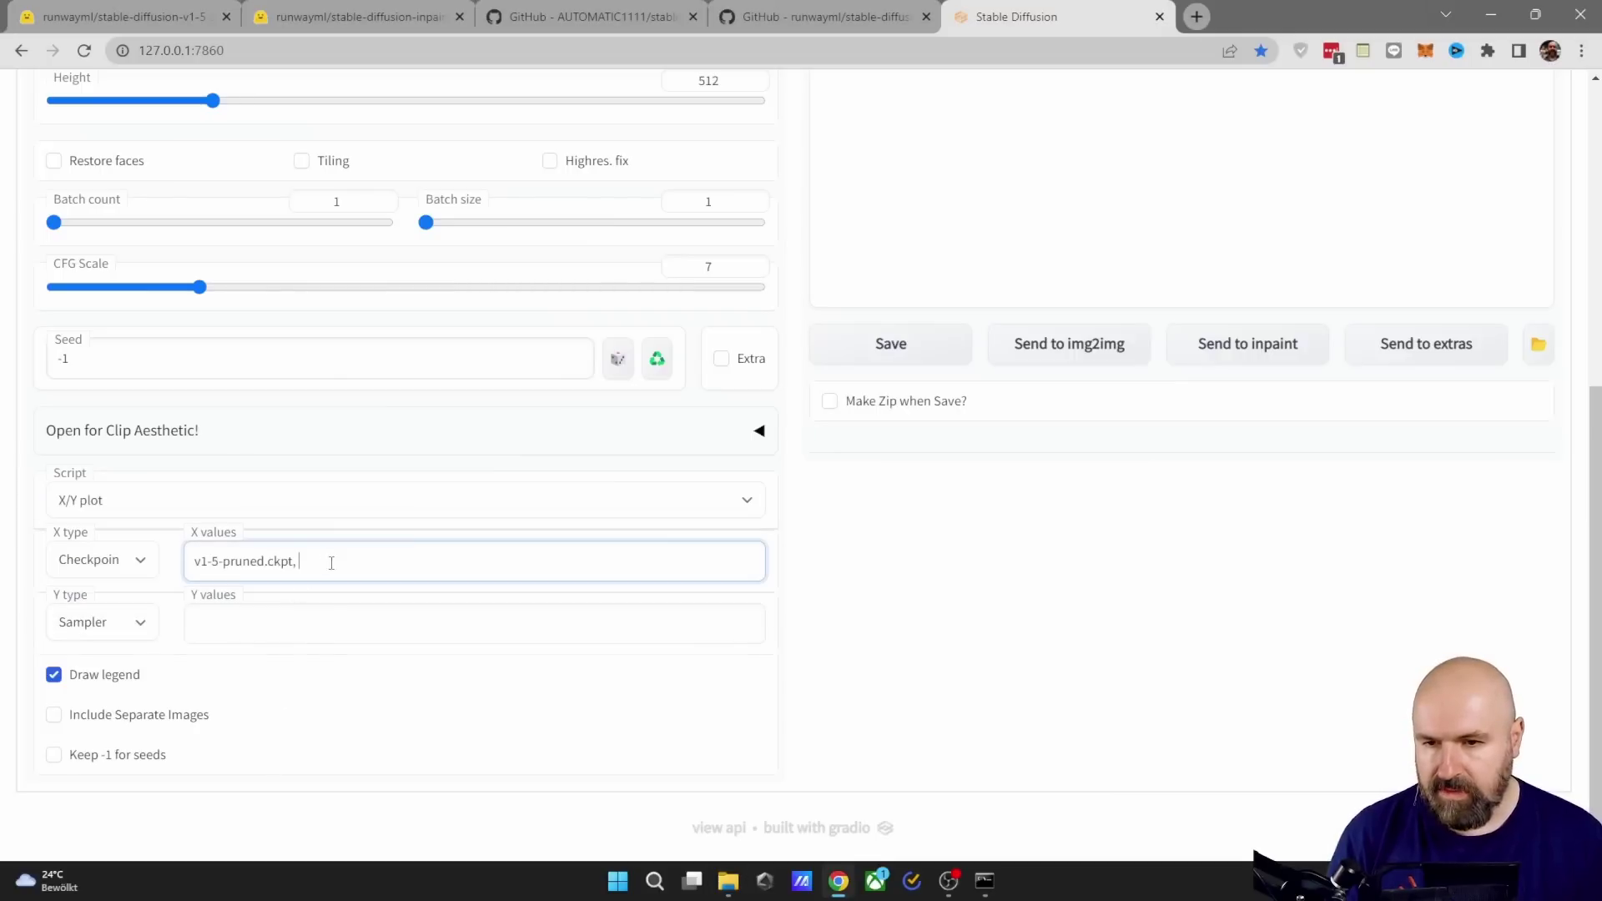
key("ctrl+v")
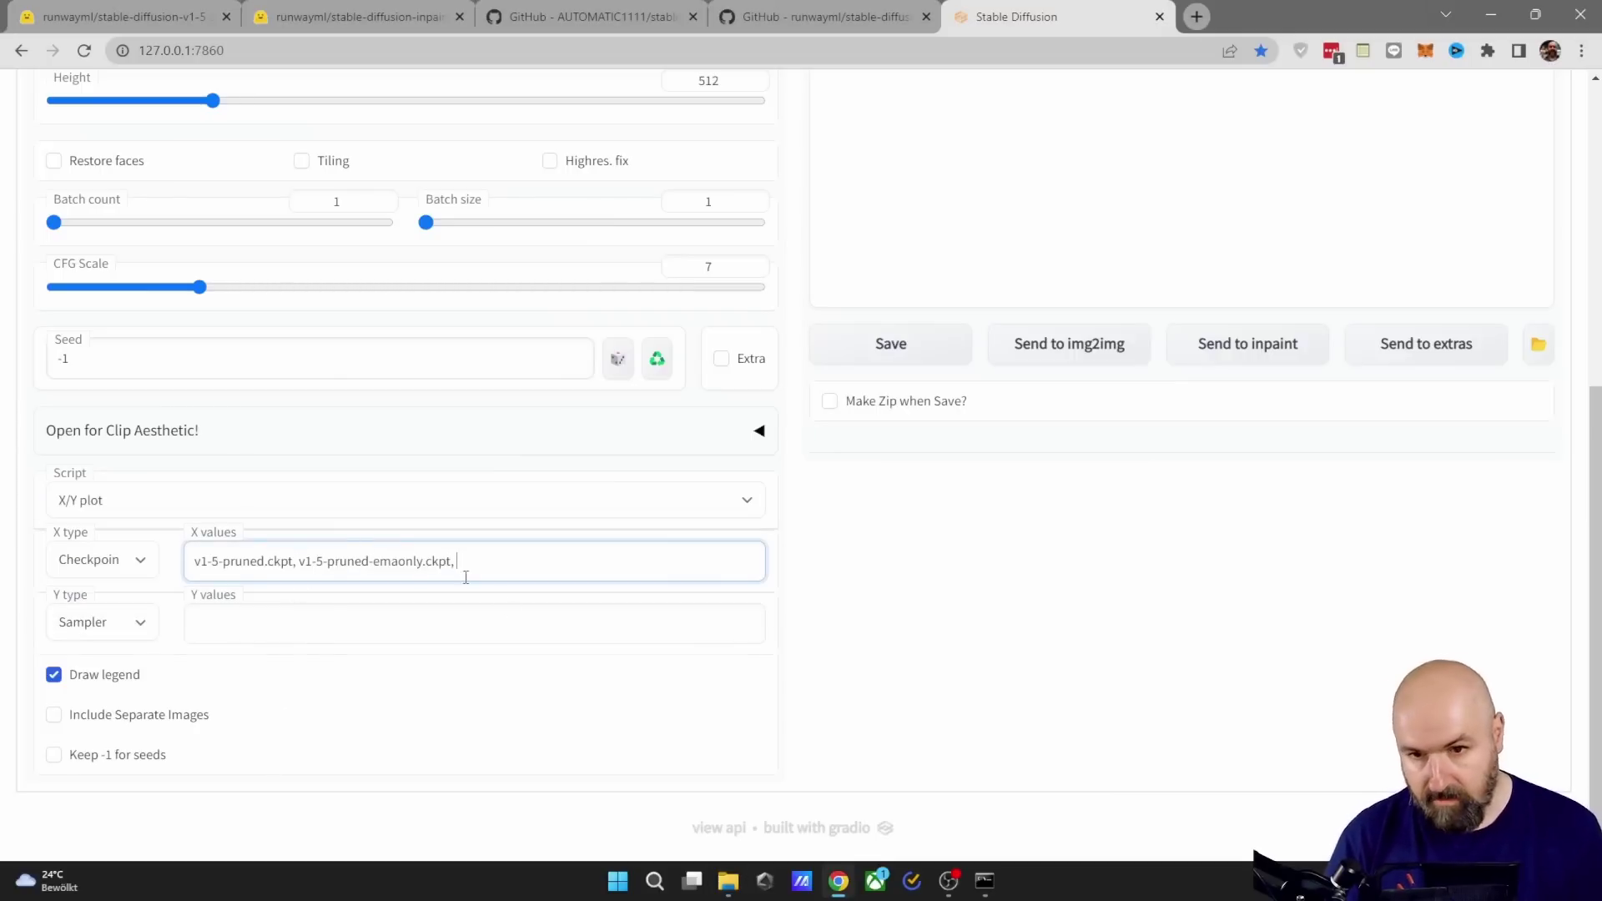
Step: Add model.ckpt as the third X value
left_click(728, 881)
left_click(546, 258)
left_click(581, 253)
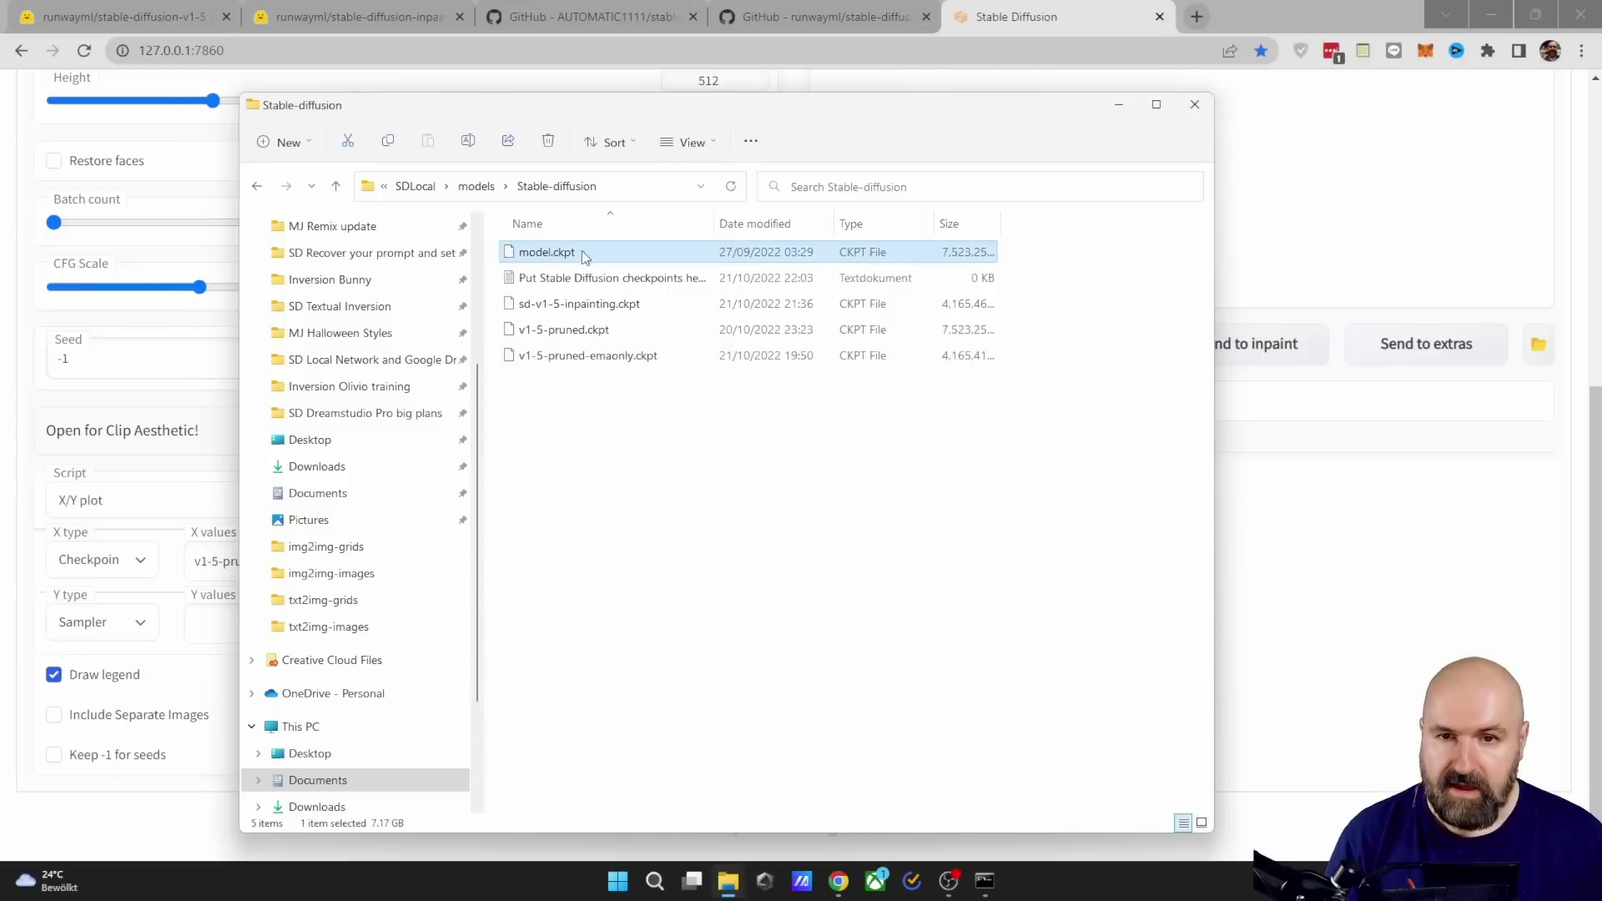
key("ctrl+a")
key("ctrl+c")
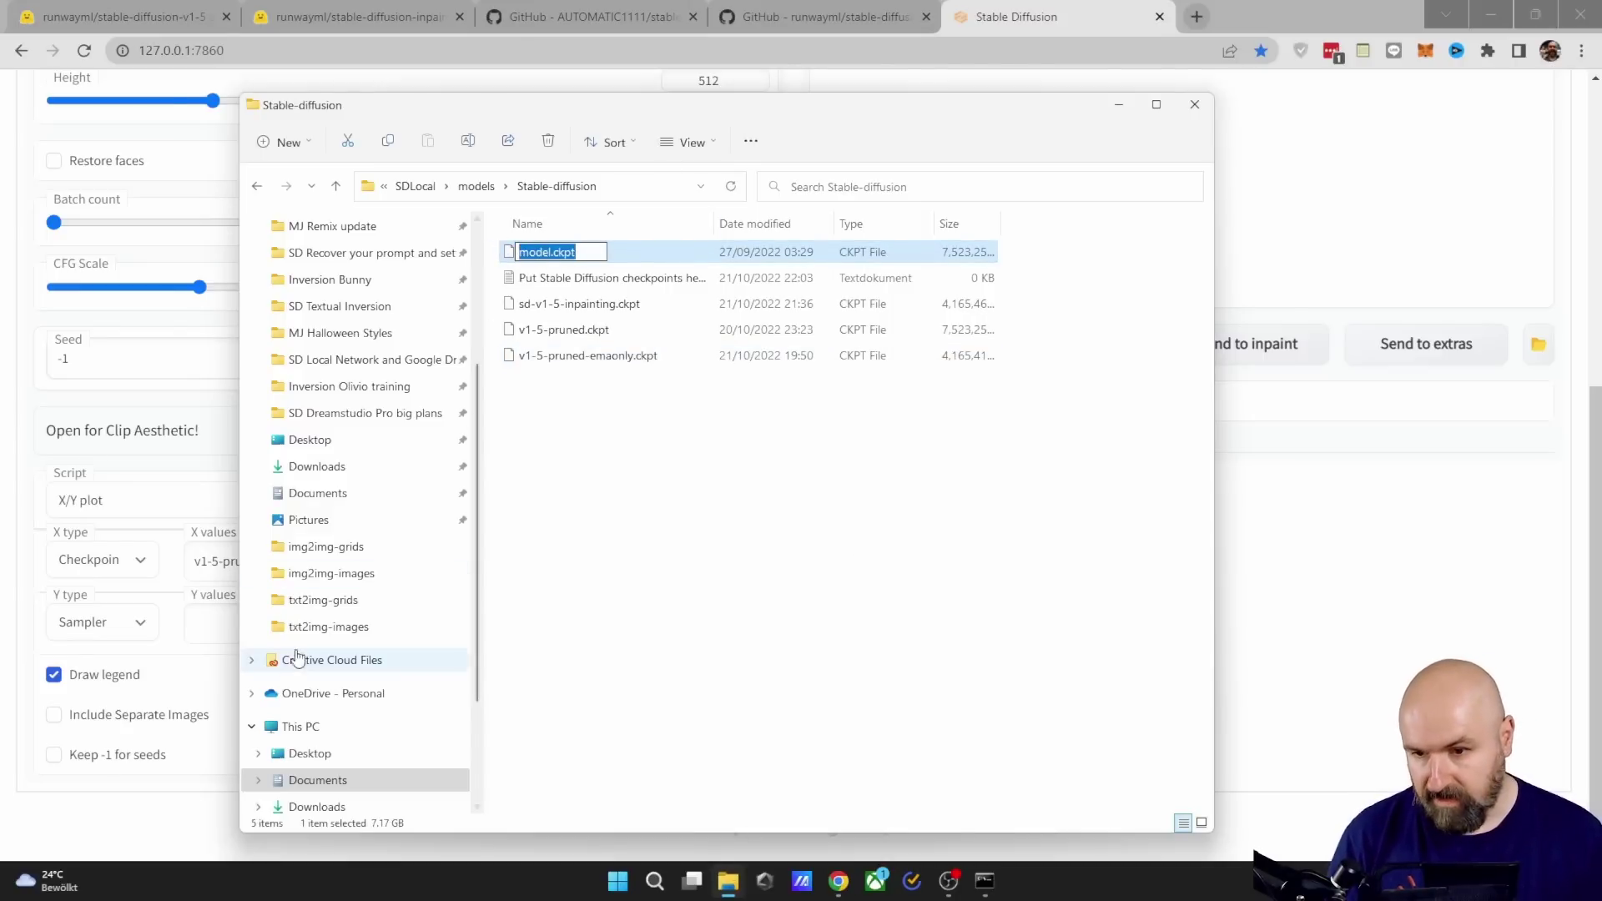
left_click(168, 643)
left_click(453, 567)
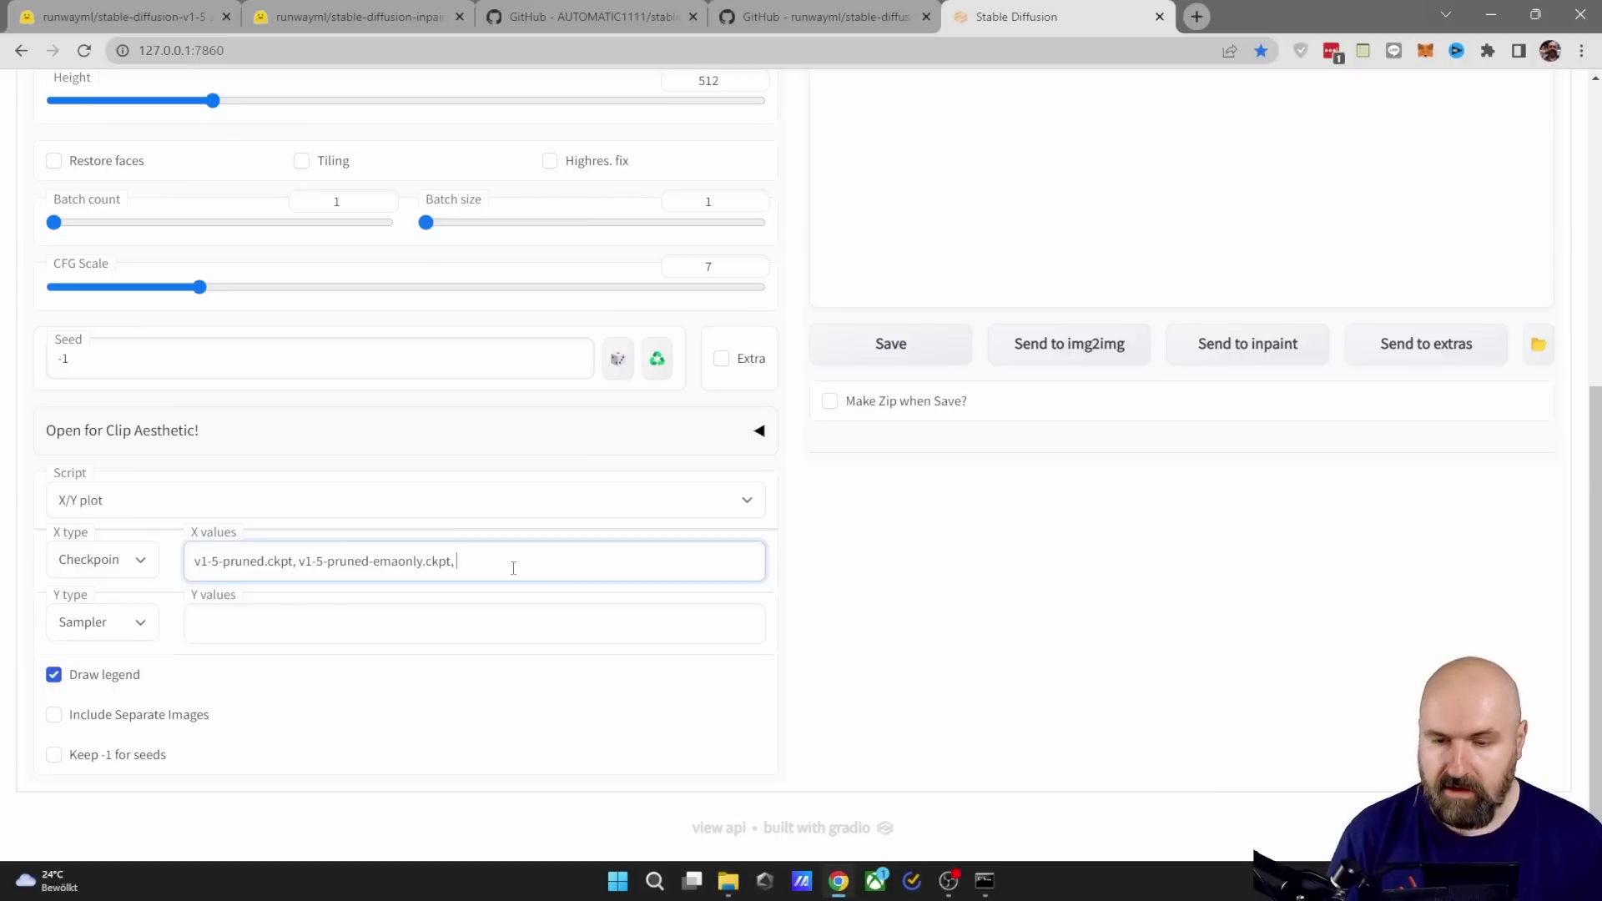
type(",")
key("ctrl+v")
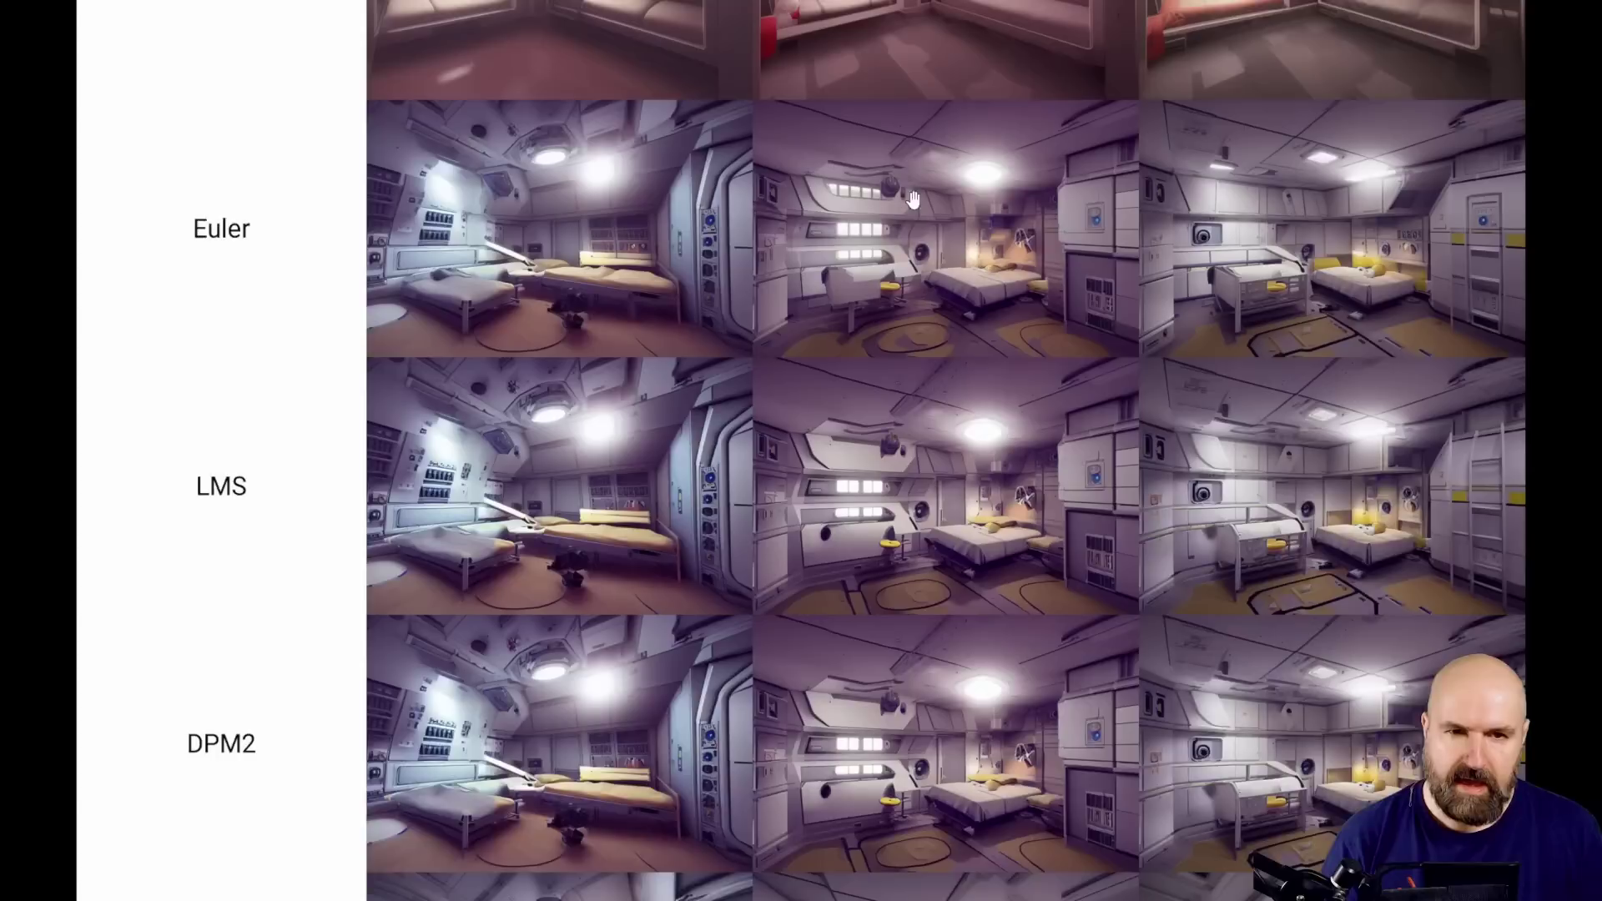
Step: Scroll through the angel-portrait grid comparing the three checkpoints across Euler a, Euler and other samplers
scroll(1452, 588, "up", 3)
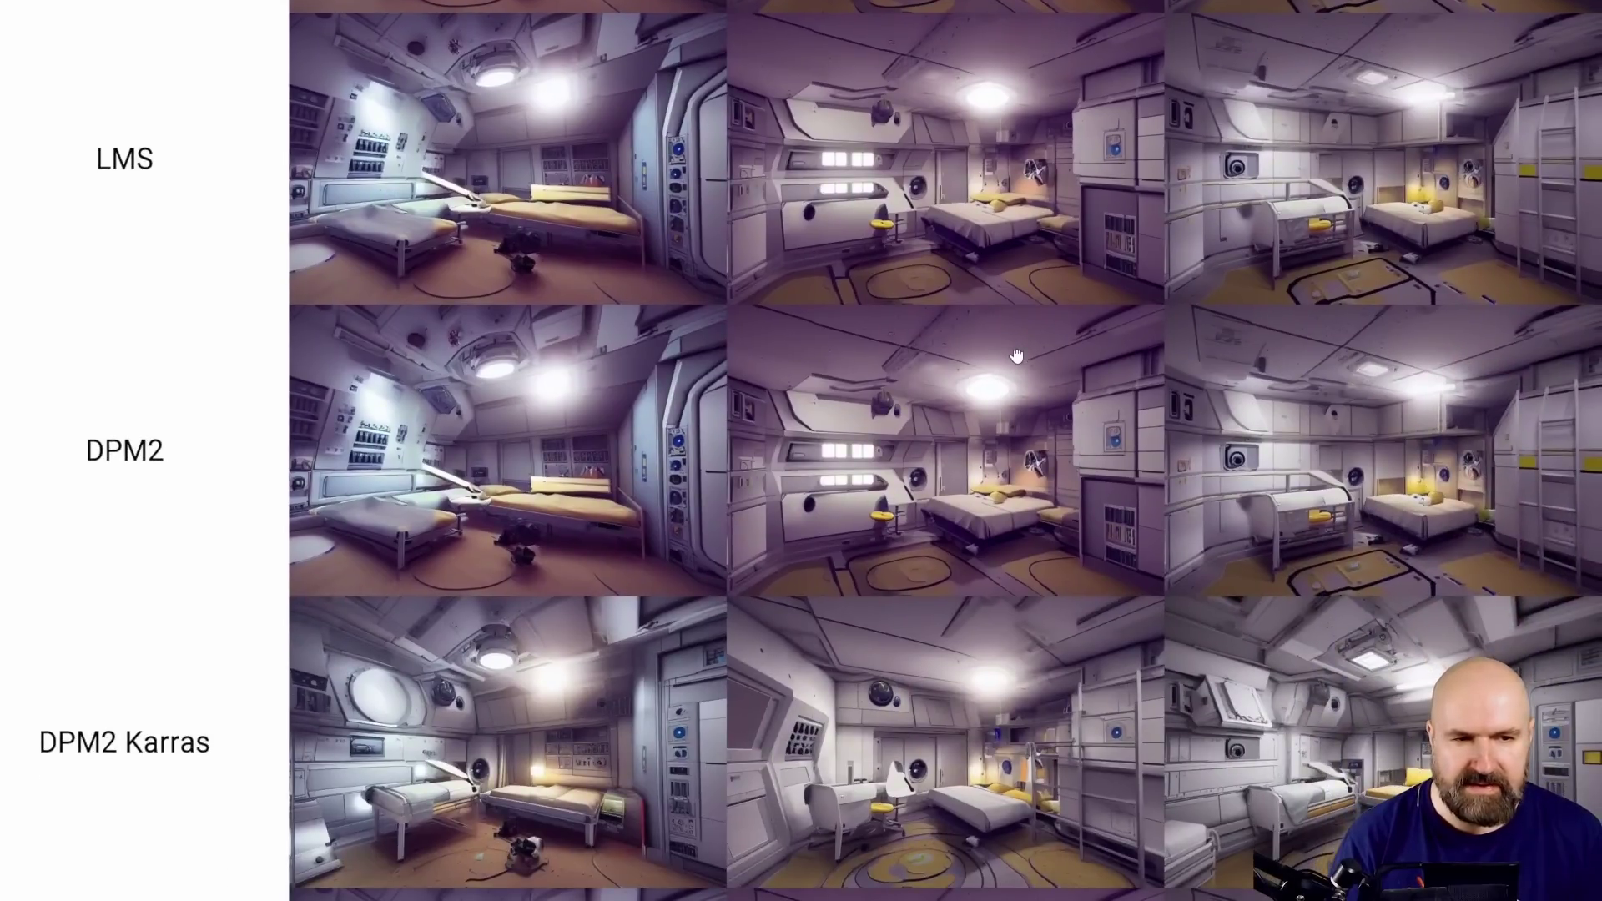
scroll(1099, 584, "down", 3)
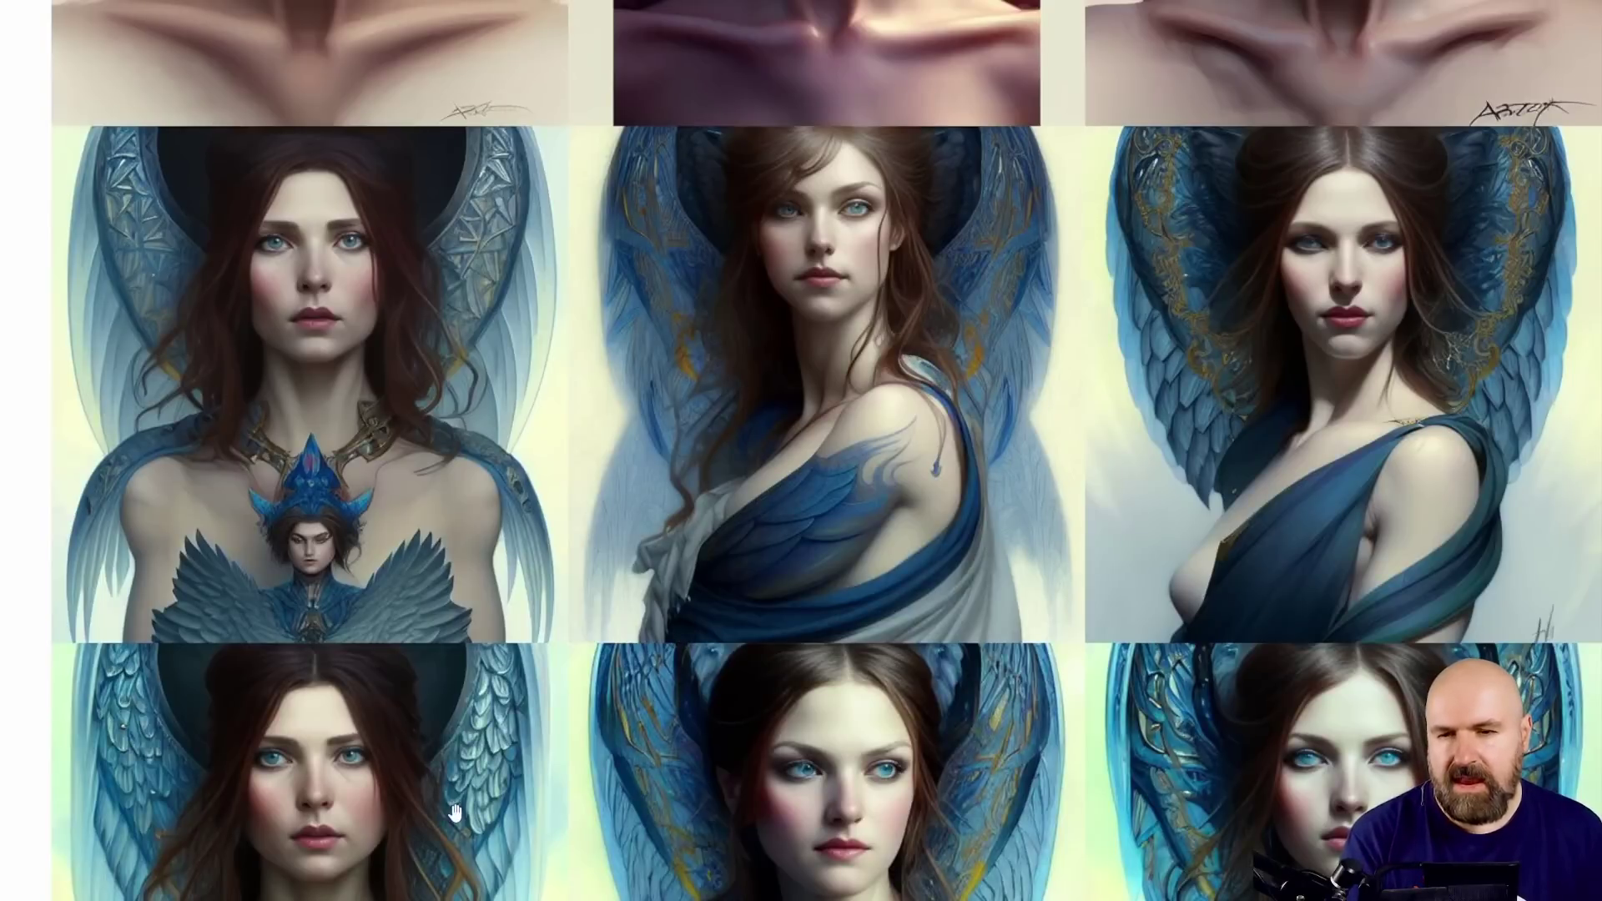
Step: Pan the angel-portrait grid down to the DPM2 Karras and DDIM rows, then back up one row
left_click_drag(455, 814, 470, 321)
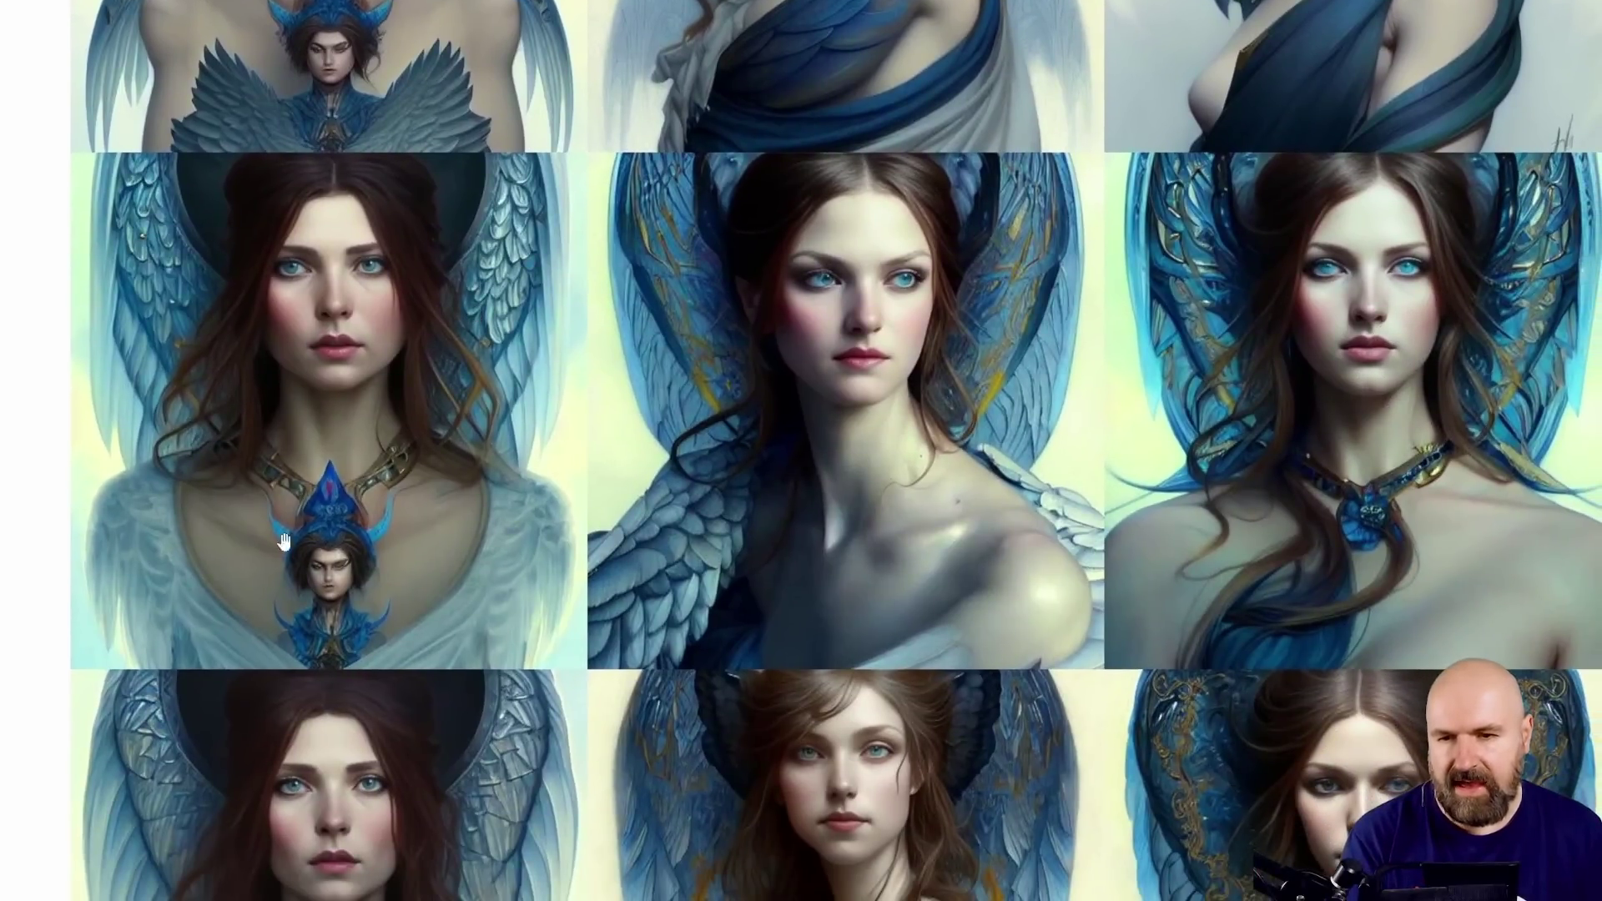
left_click_drag(412, 733, 484, 327)
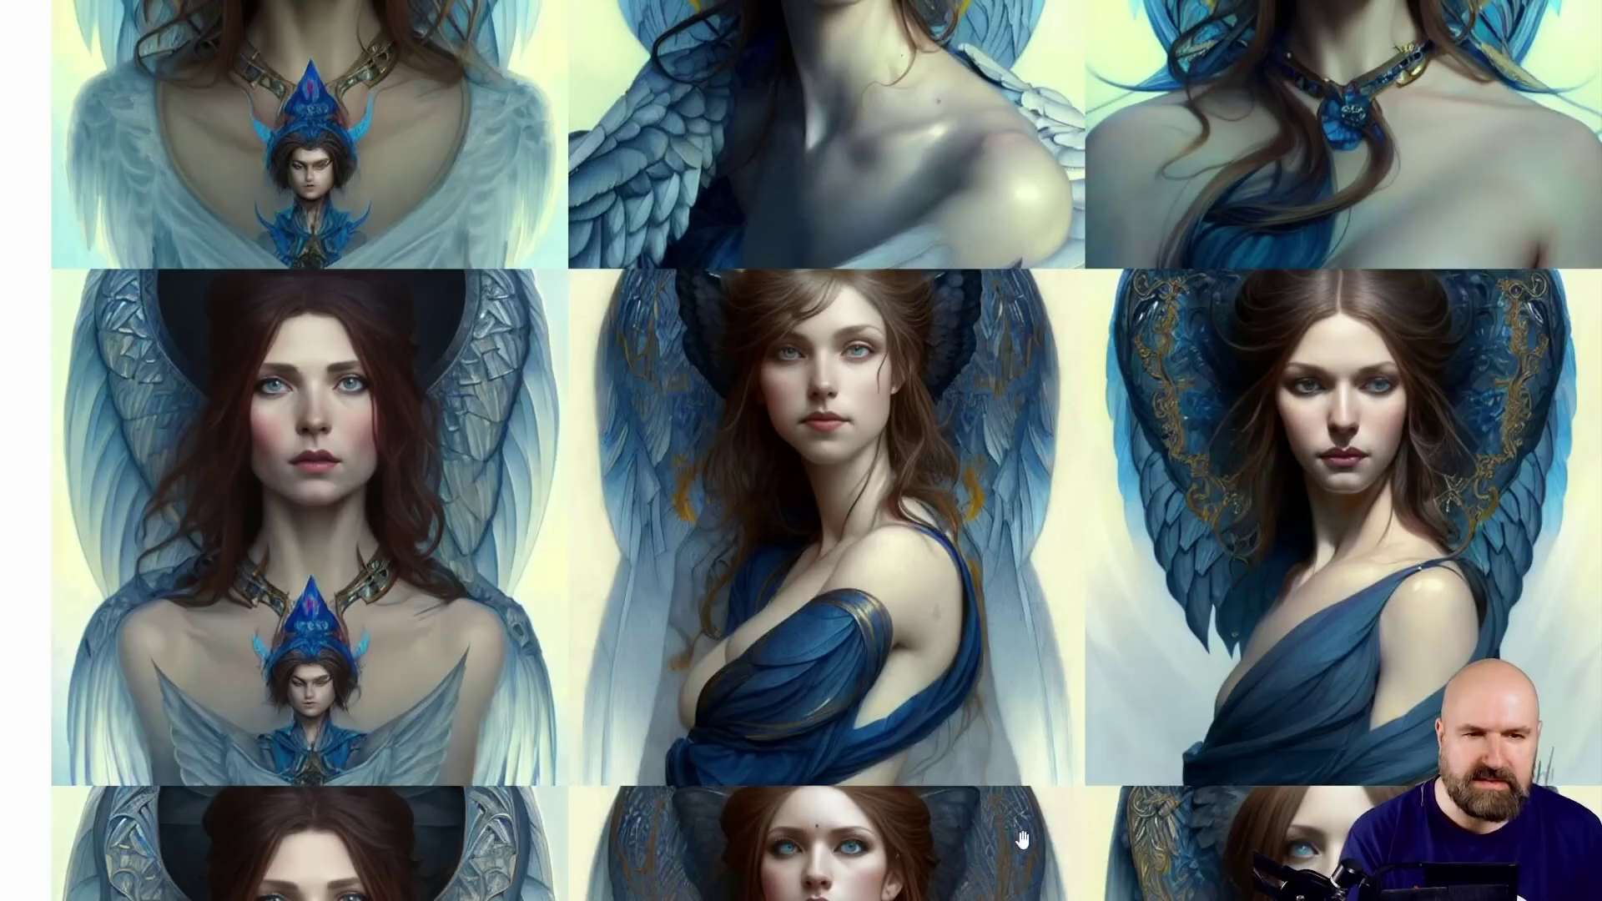
left_click_drag(972, 235, 958, 776)
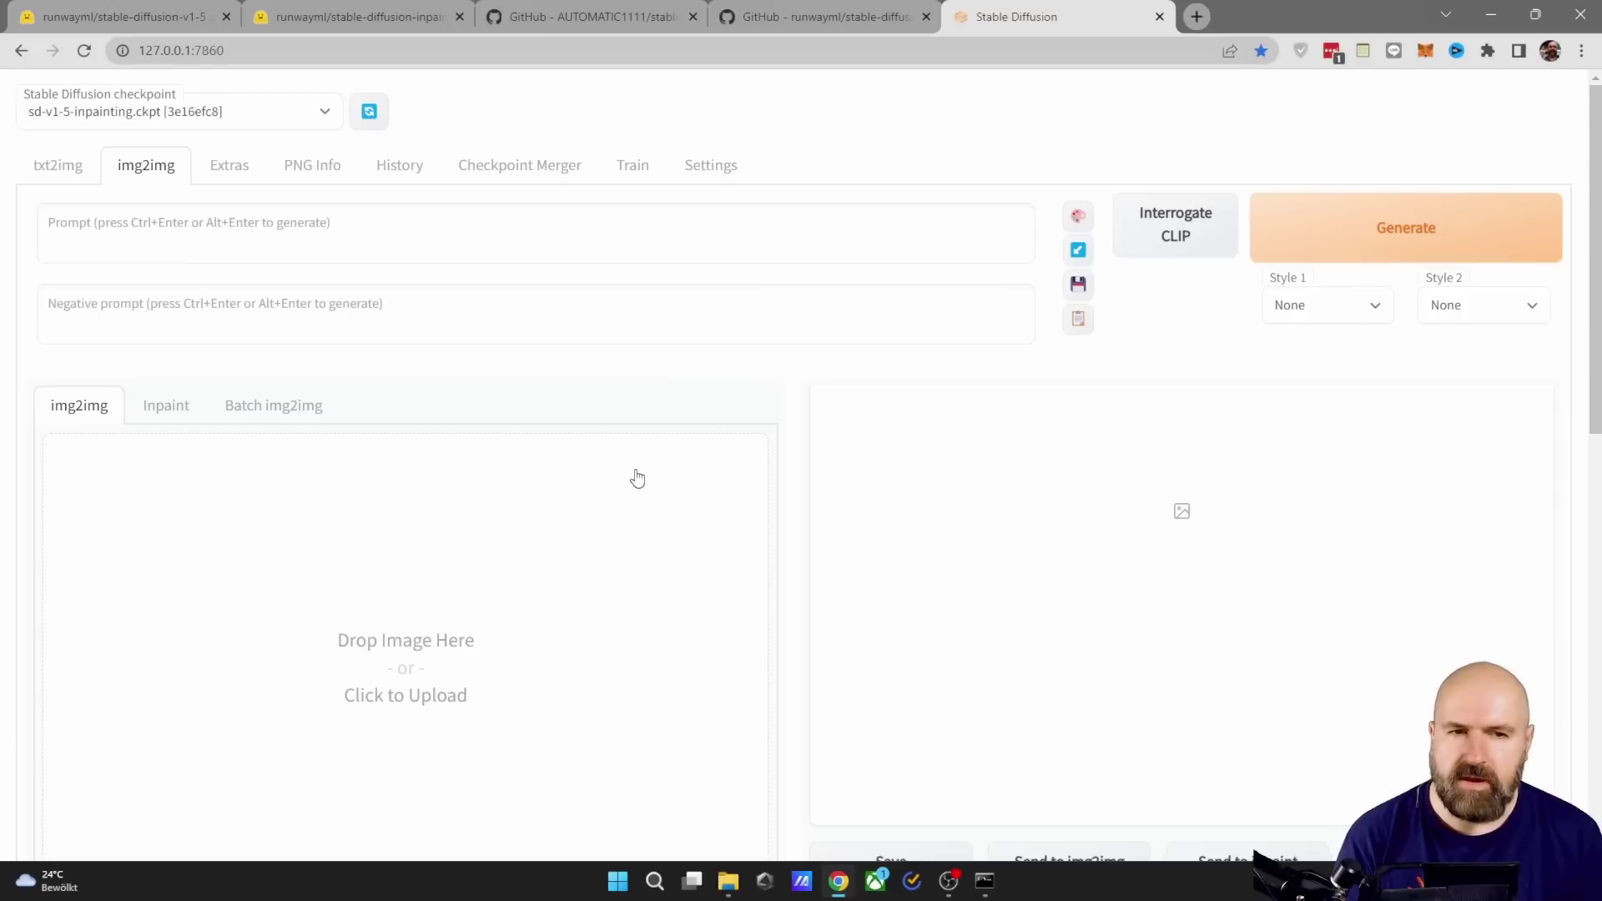
left_click(198, 115)
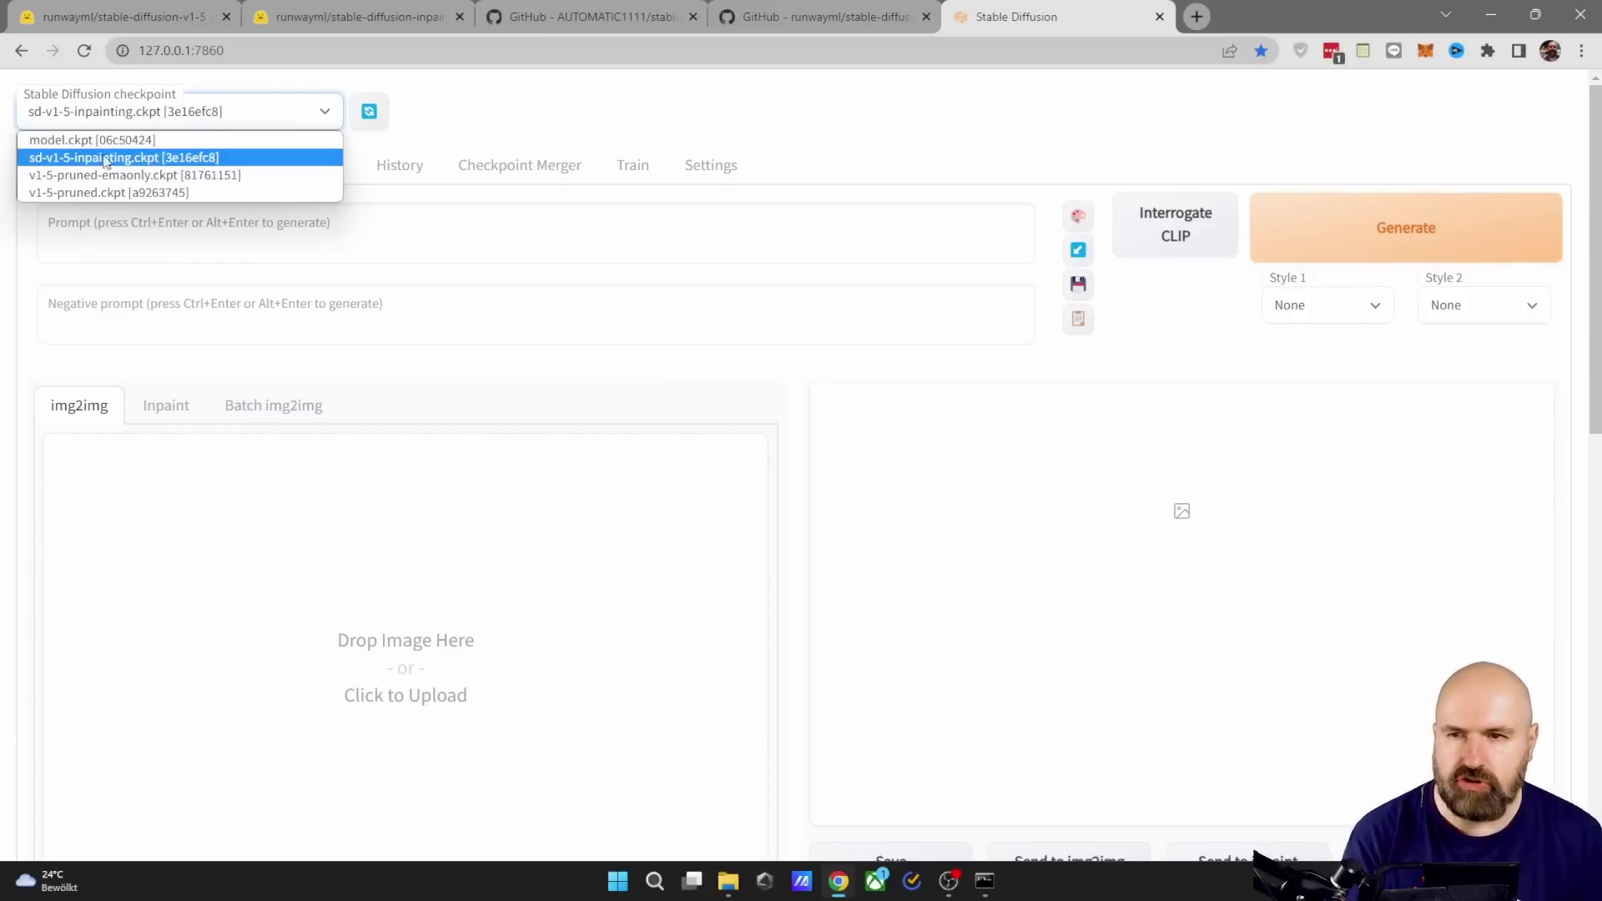
left_click(162, 160)
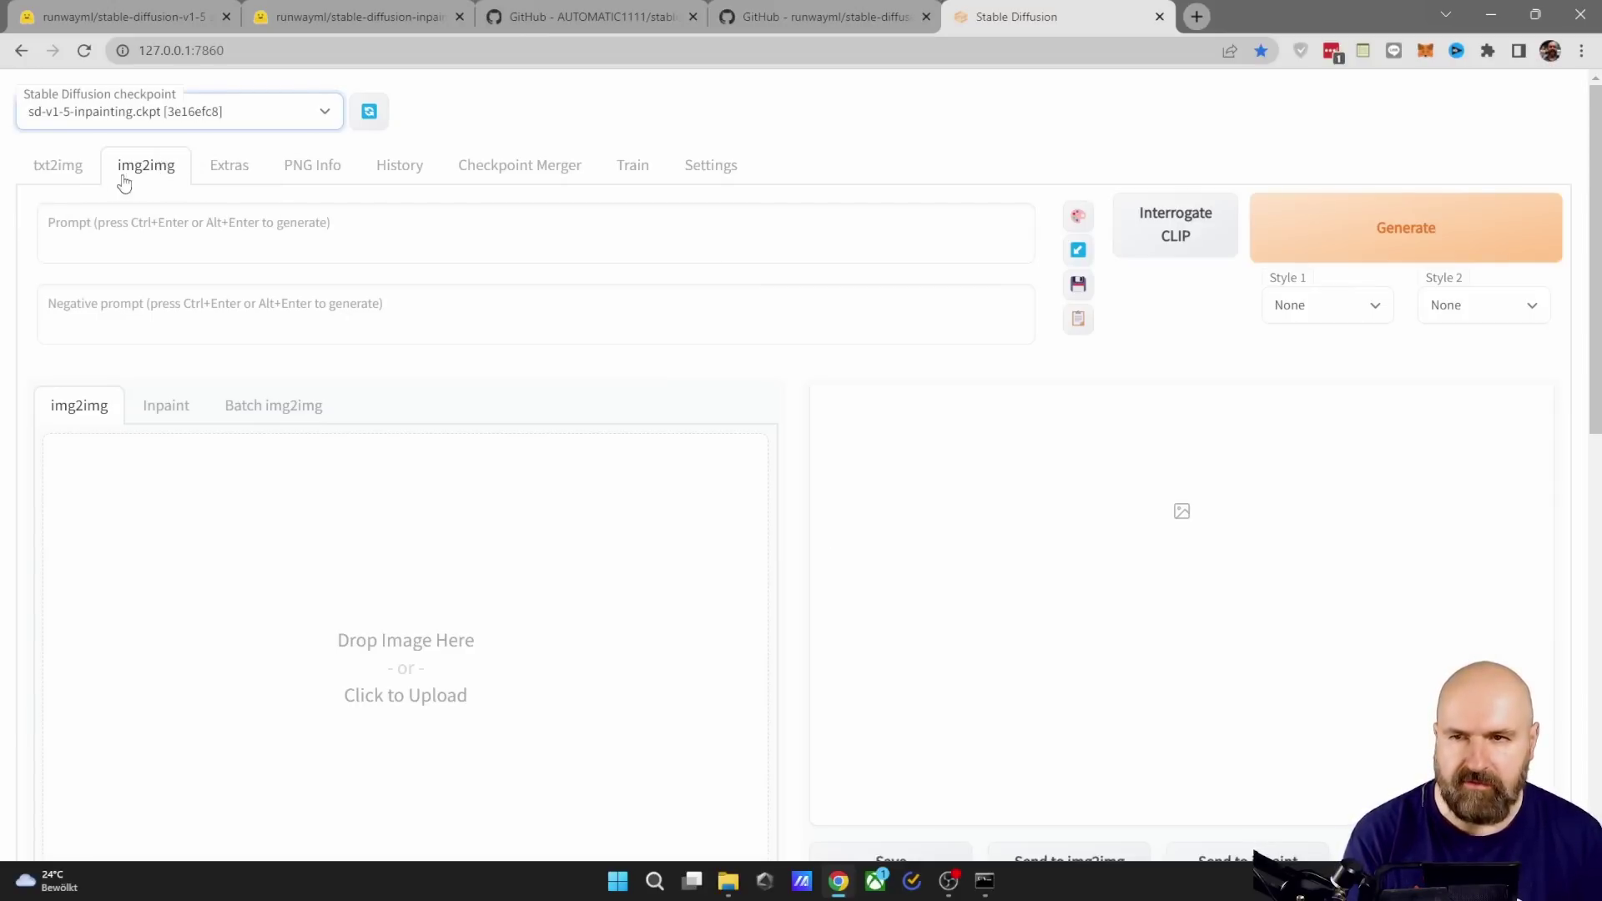
left_click(138, 115)
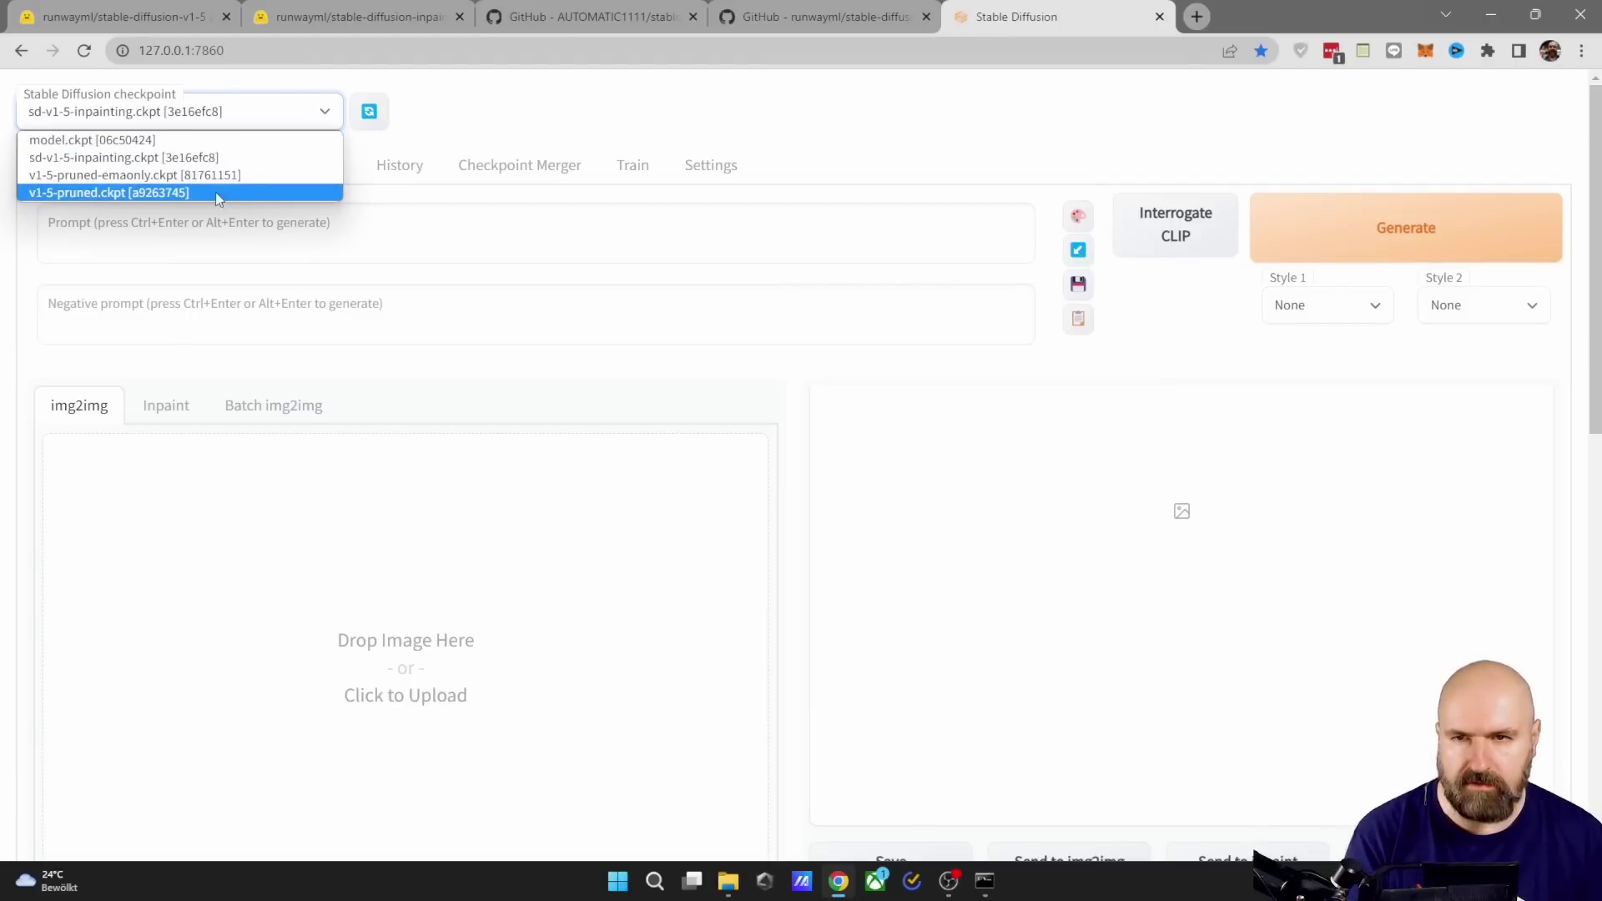
left_click(468, 112)
Step: Pick the X/Y plot script with Checkpoint name on the X axis and Denoising on the Y axis
scroll(442, 365, "down", 10)
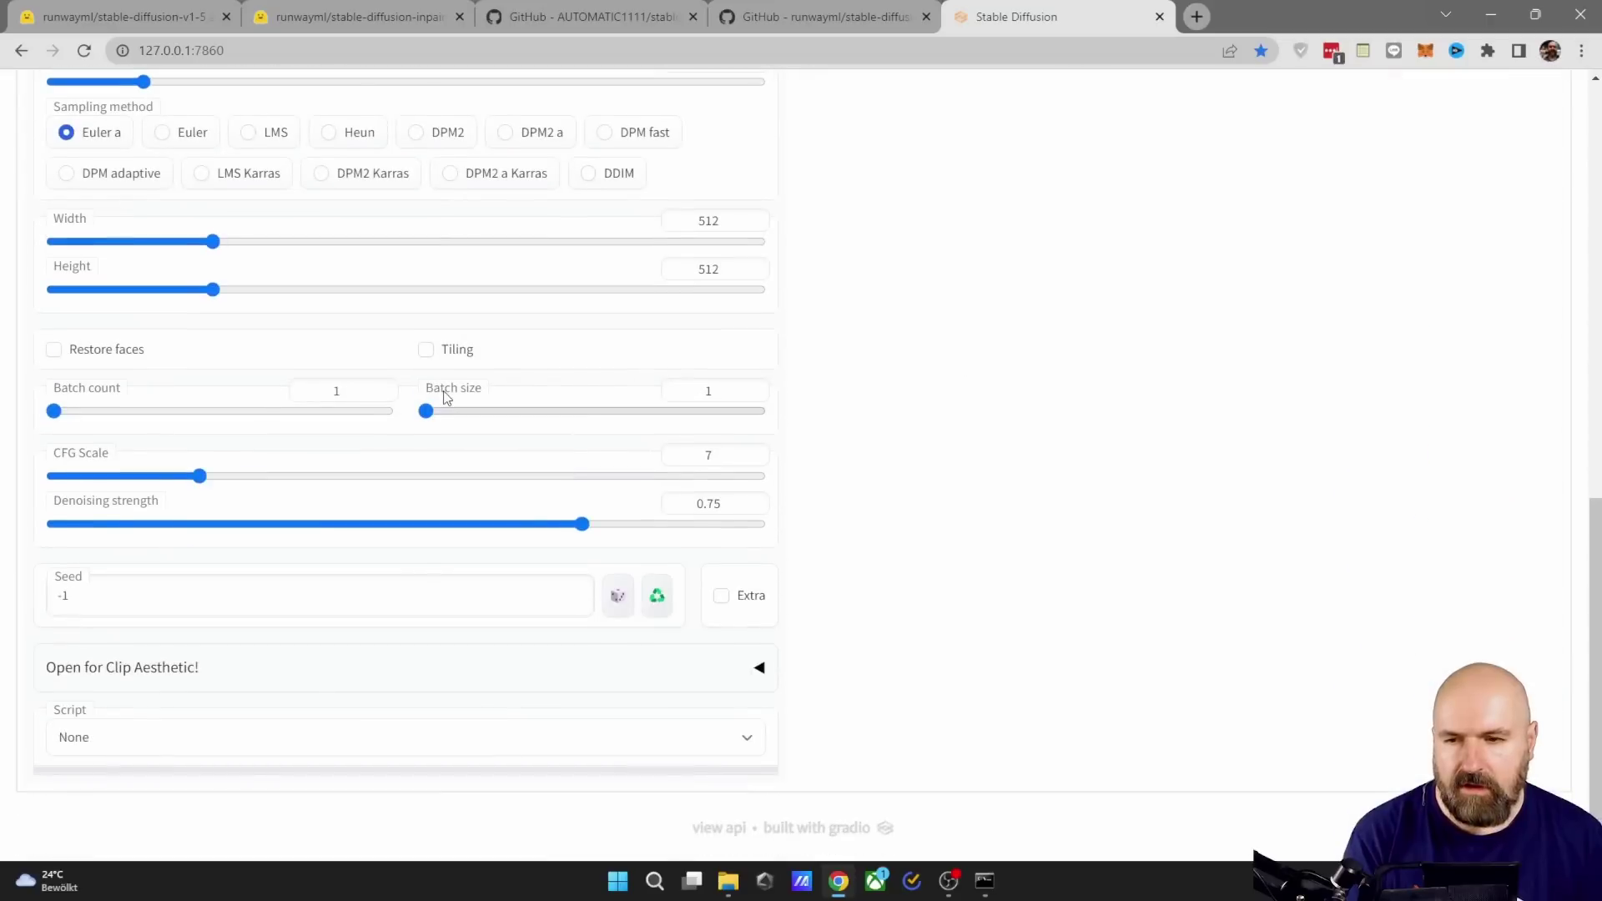
left_click(84, 738)
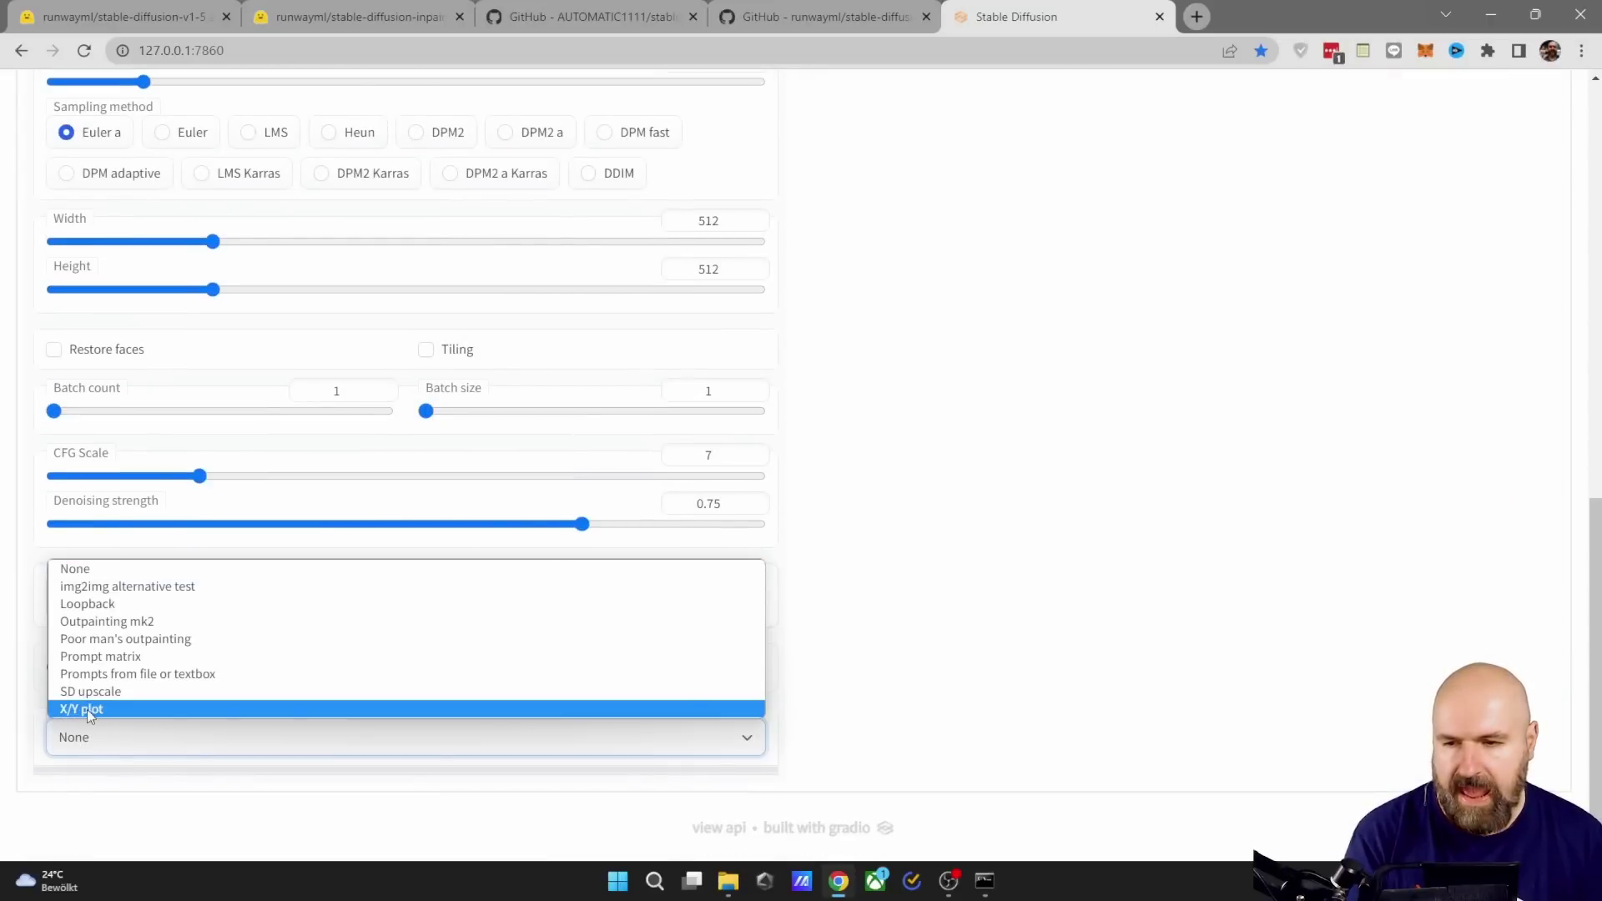
left_click(125, 710)
scroll(203, 700, "down", 3)
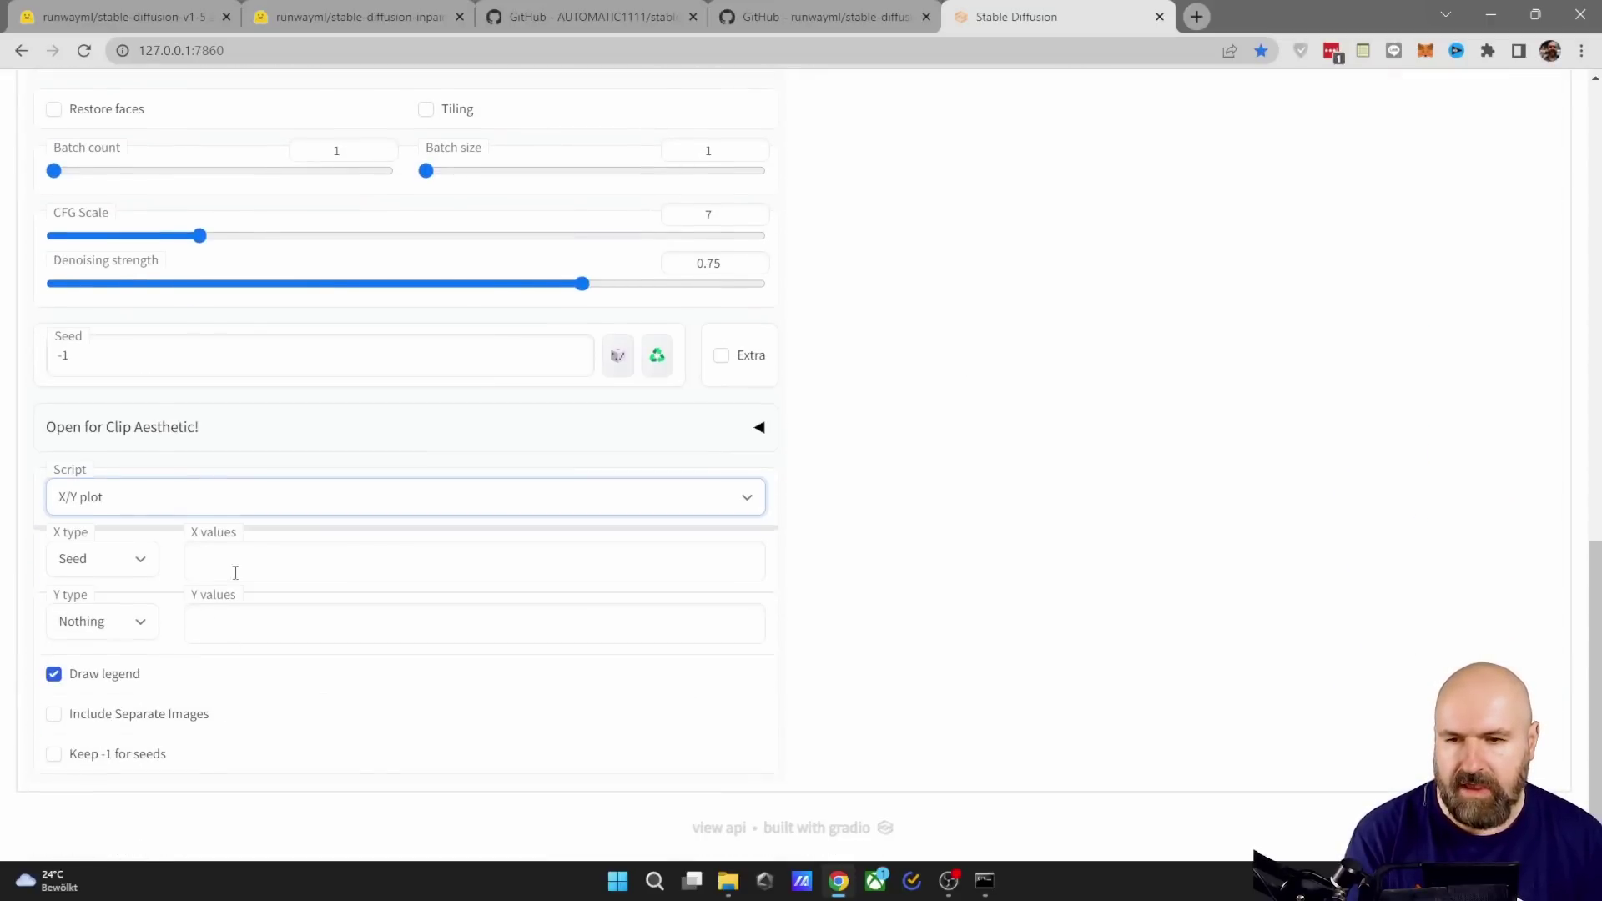
left_click(140, 559)
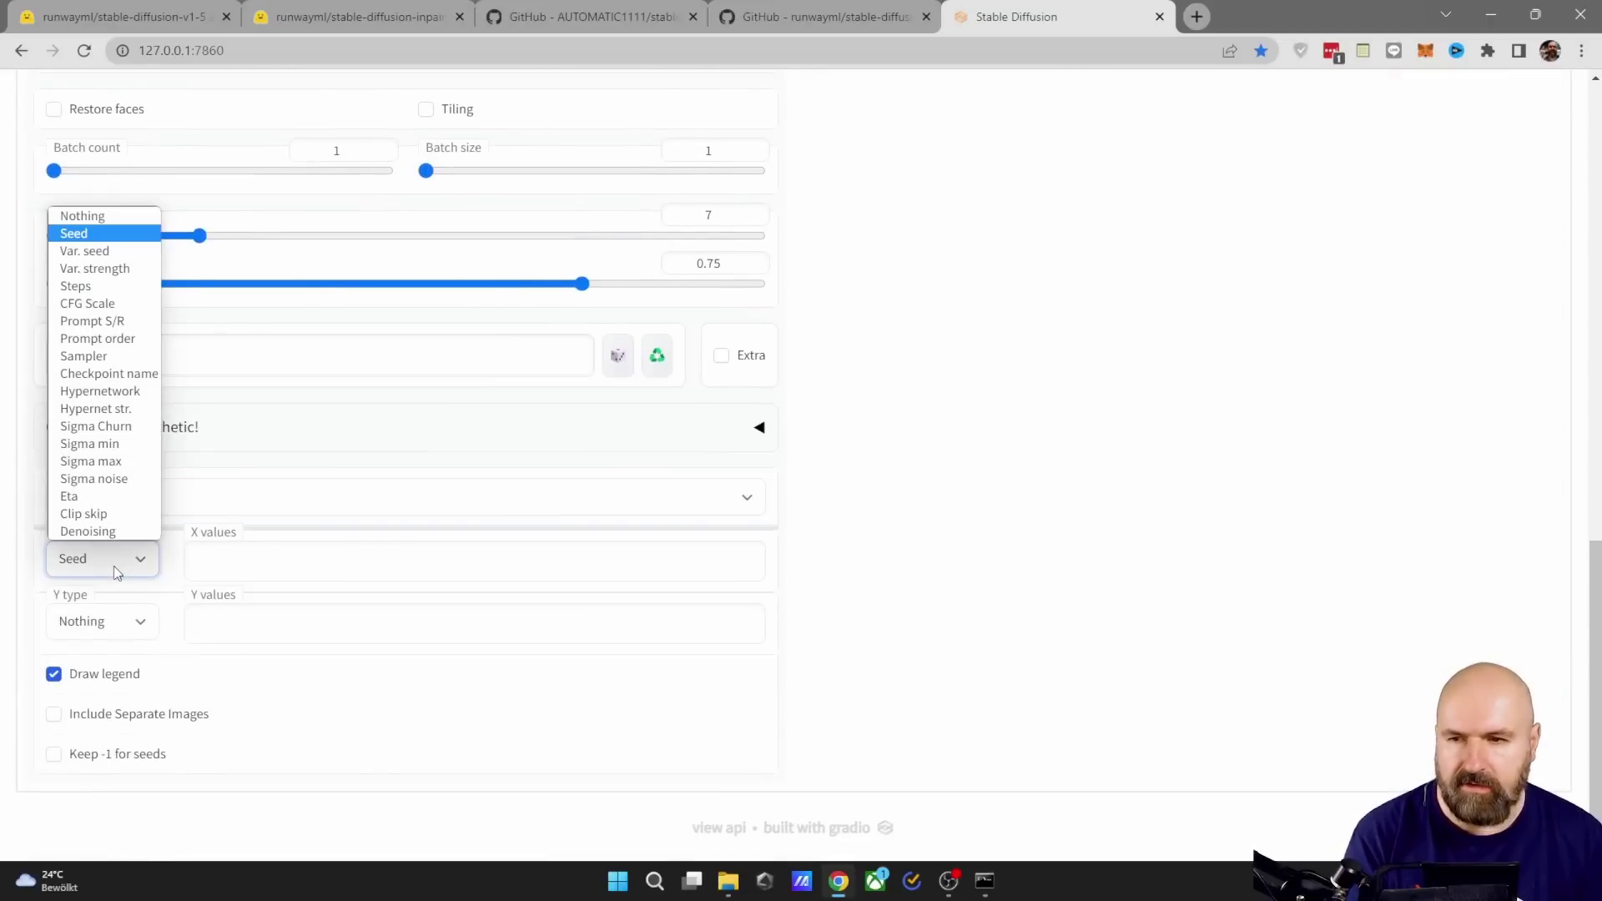
left_click(104, 374)
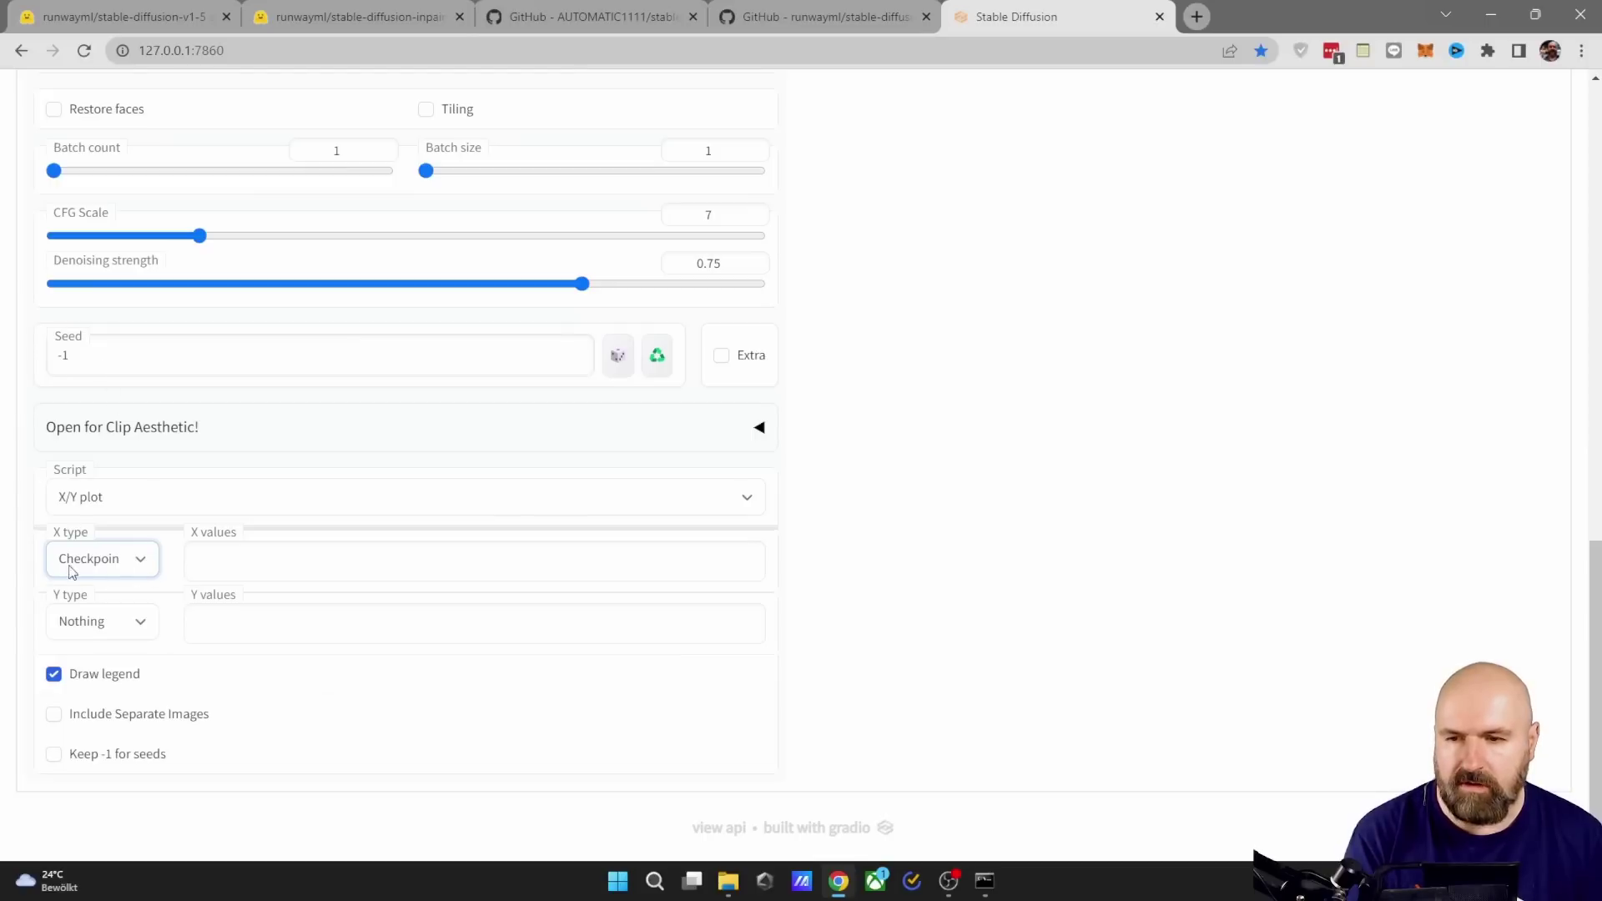
left_click(115, 565)
left_click(133, 383)
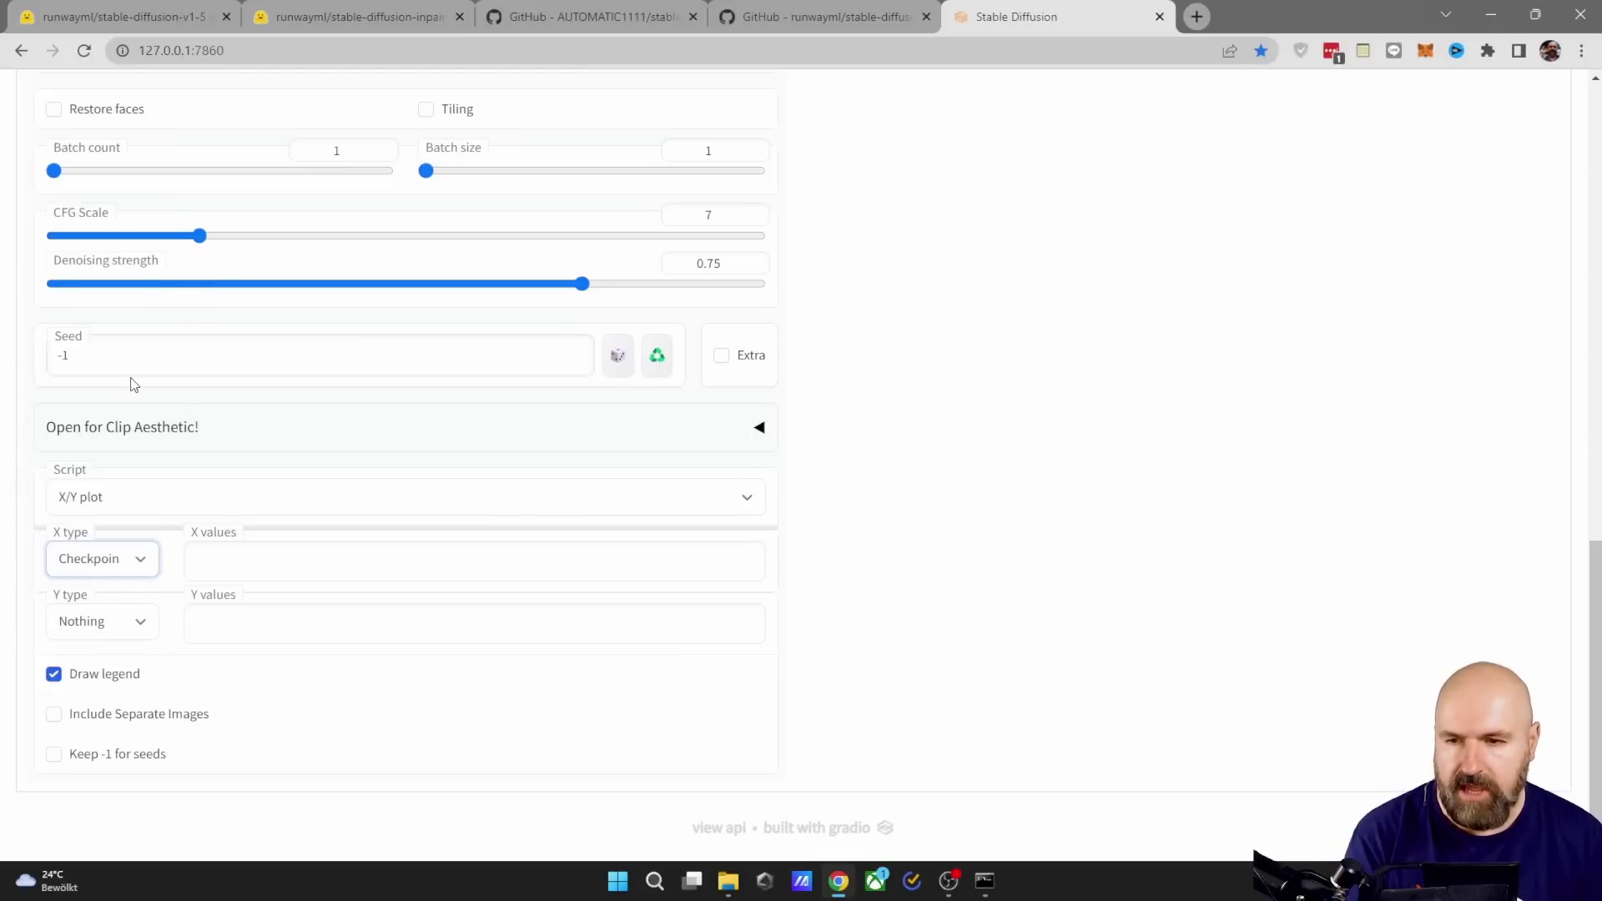
left_click(120, 642)
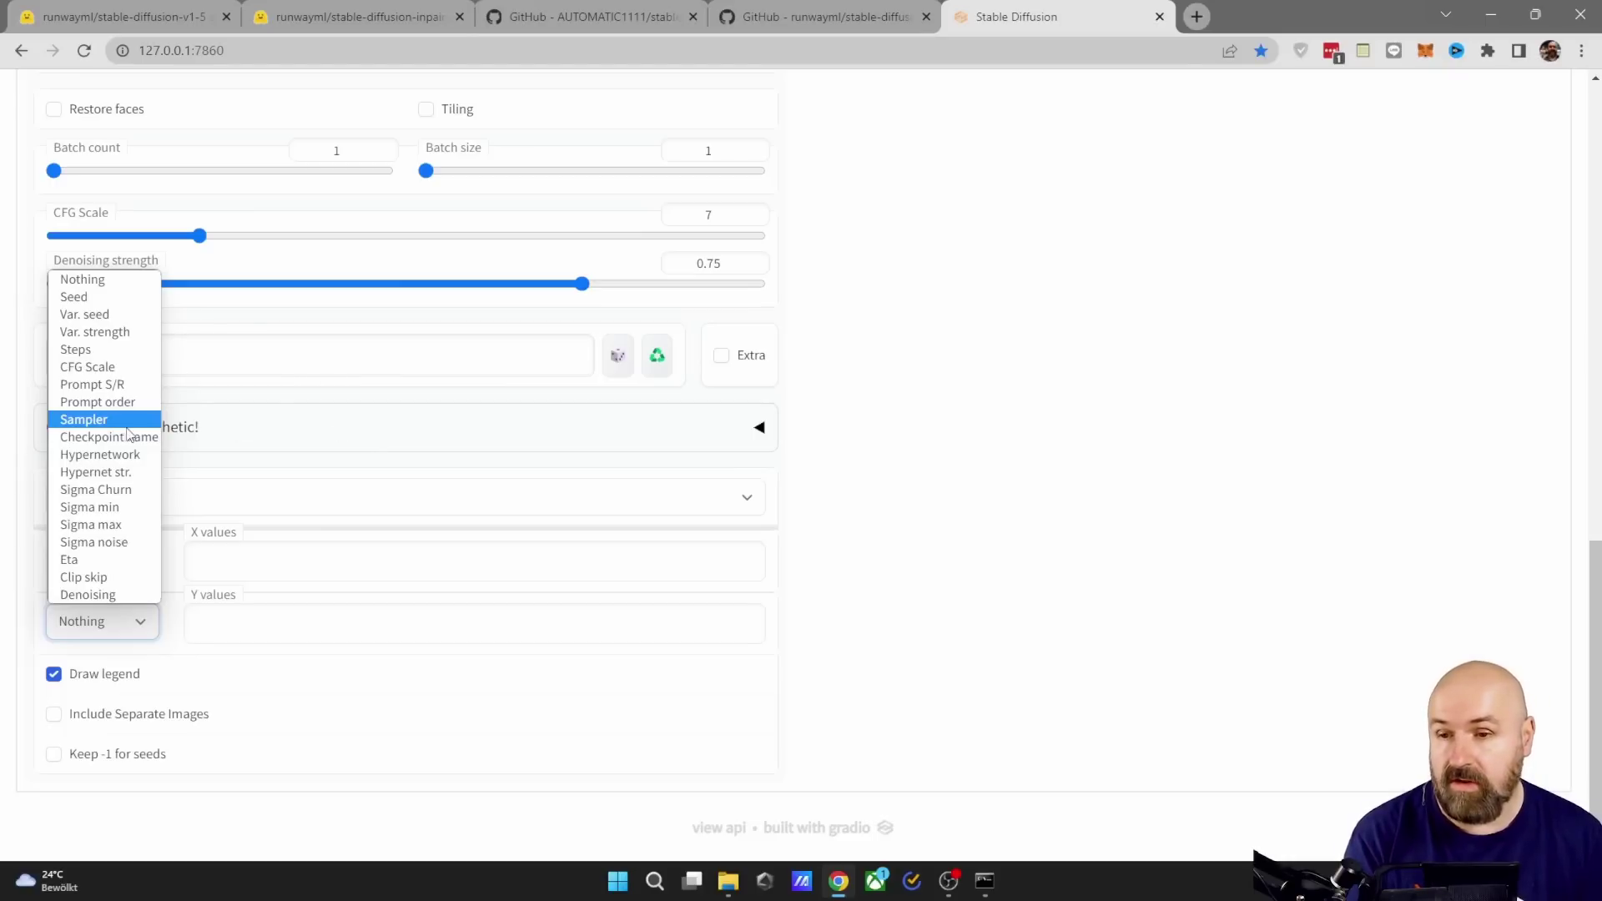
left_click(111, 596)
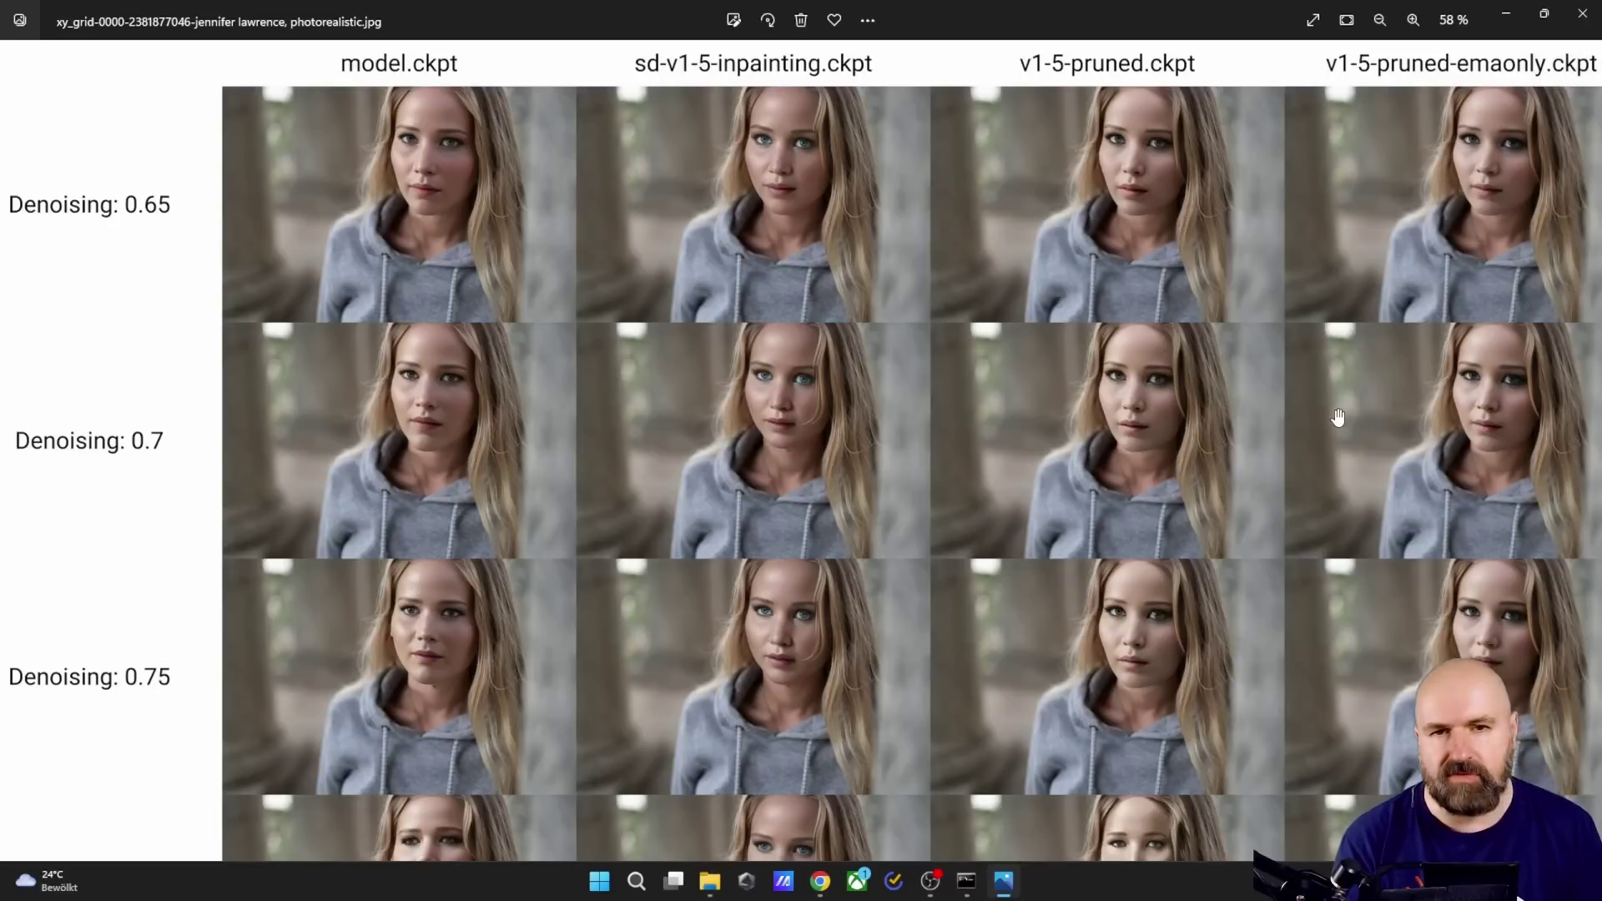
Step: Zoom in on the model.ckpt tile at denoising 0.65 from 58% to 177%
scroll(598, 188, "up", 4)
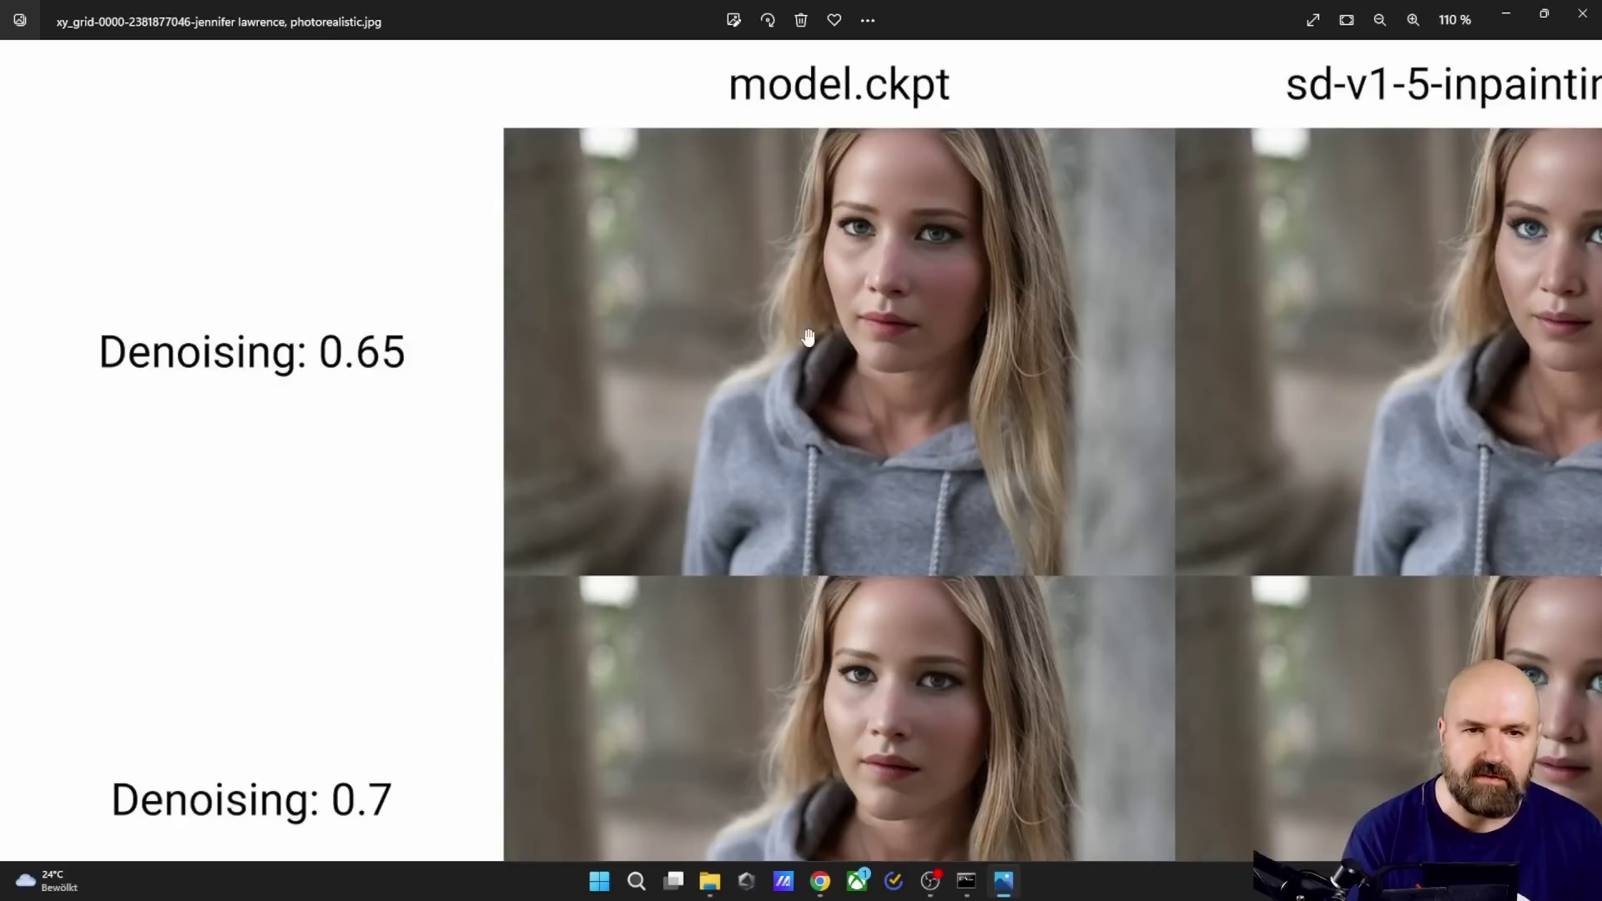
scroll(885, 281, "up", 5)
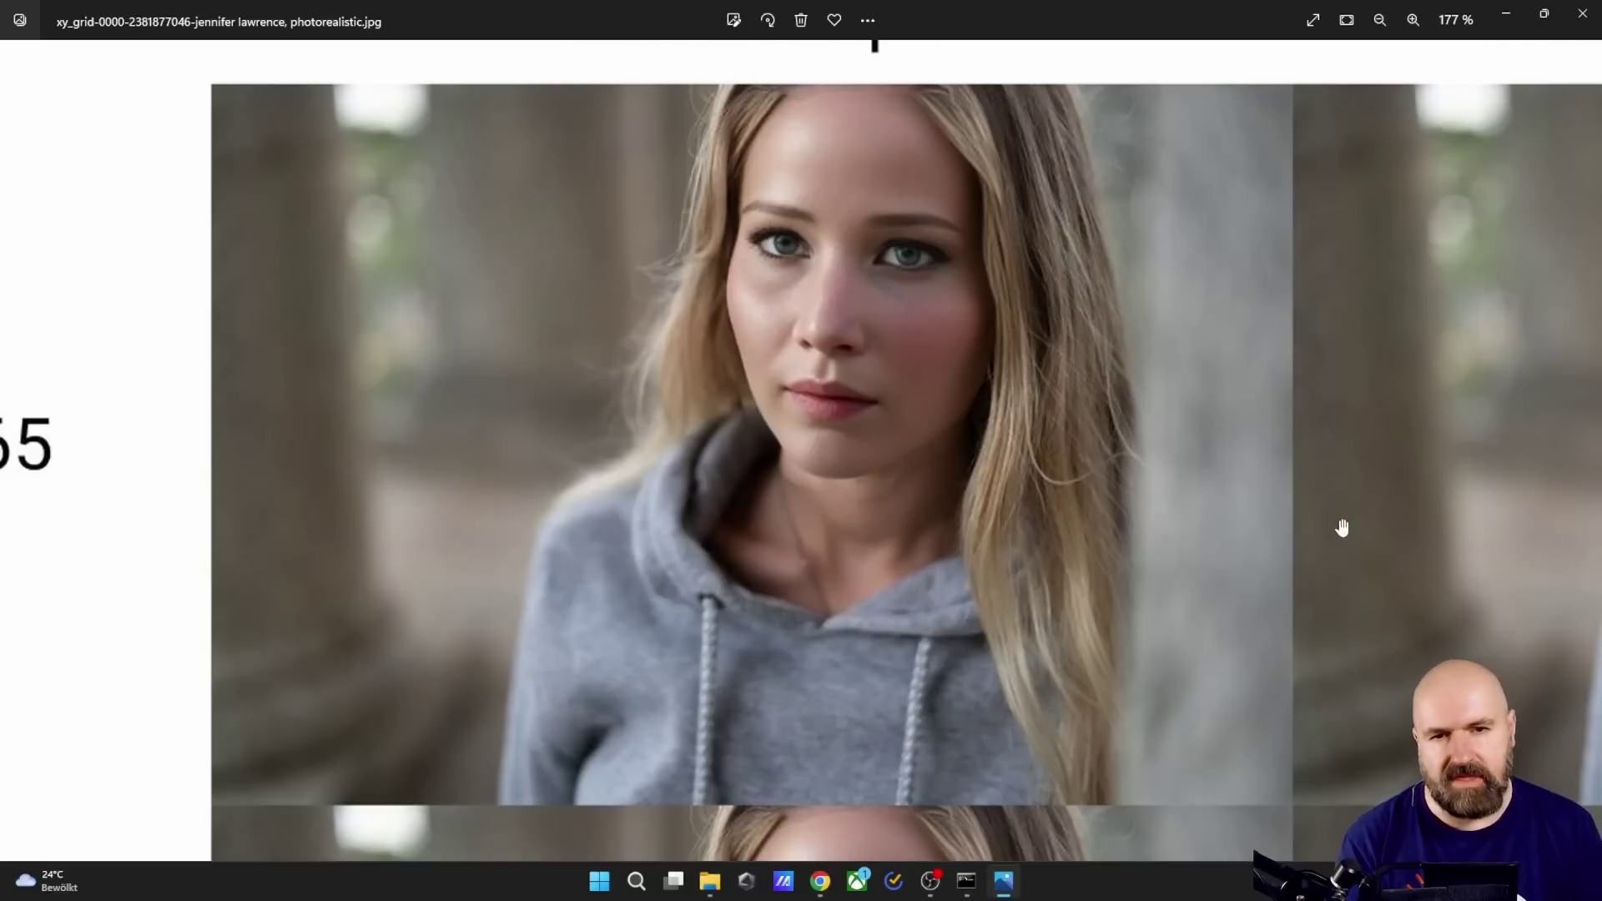
Step: Pan to the model.ckpt and sd-v1-5-inpainting faces, then zoom out to 133% on the pruned columns
left_click_drag(1437, 519, 536, 565)
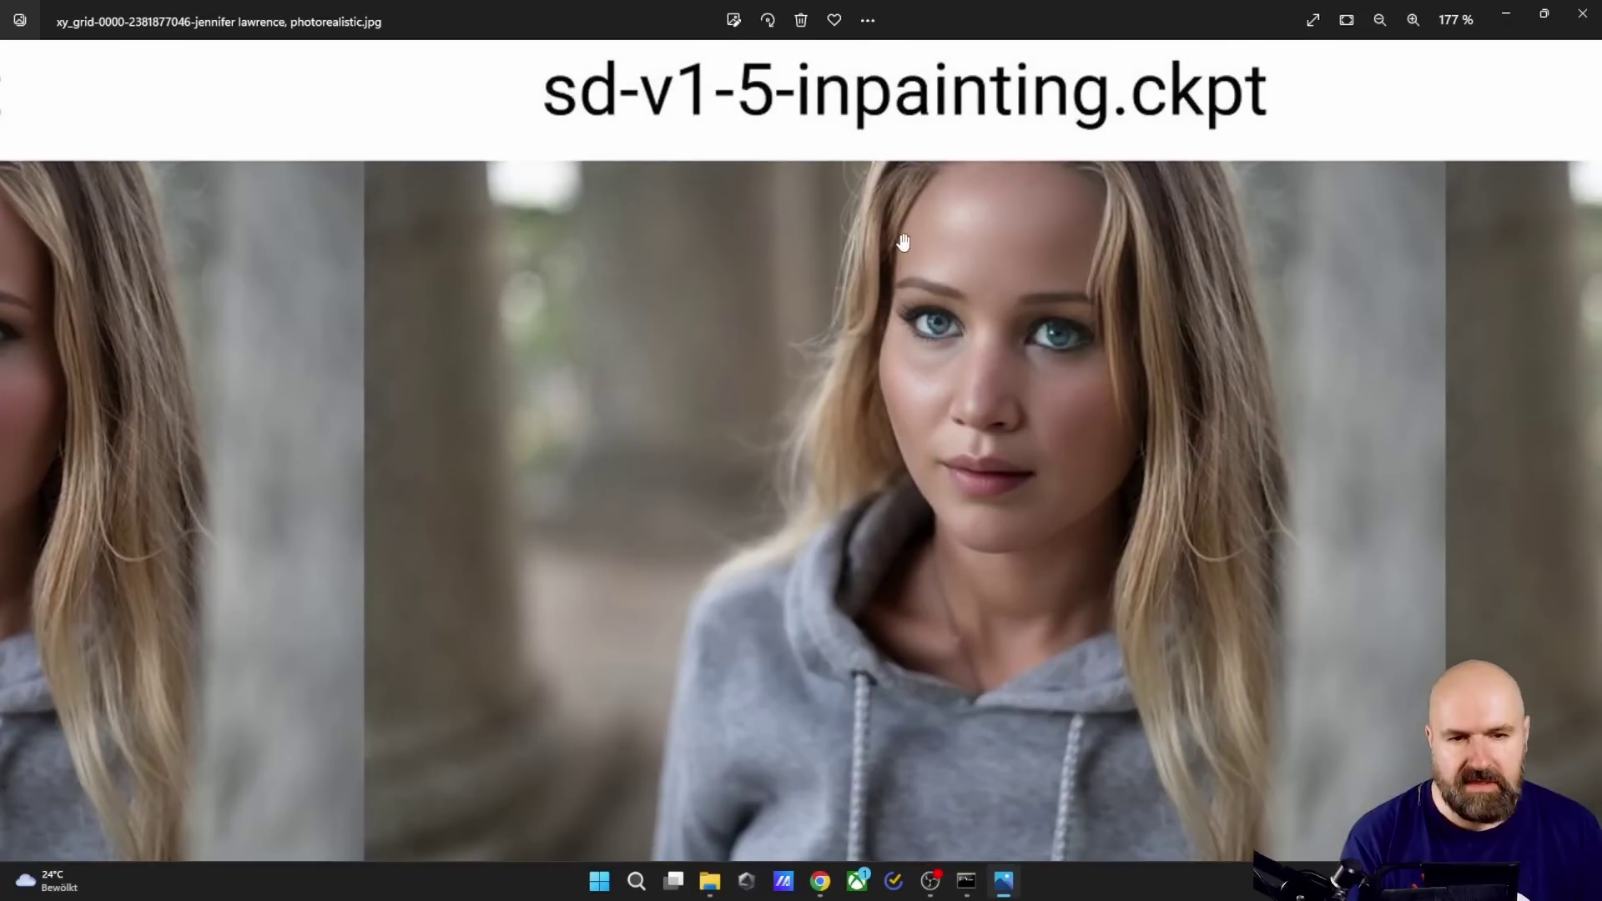
left_click_drag(663, 525, 979, 558)
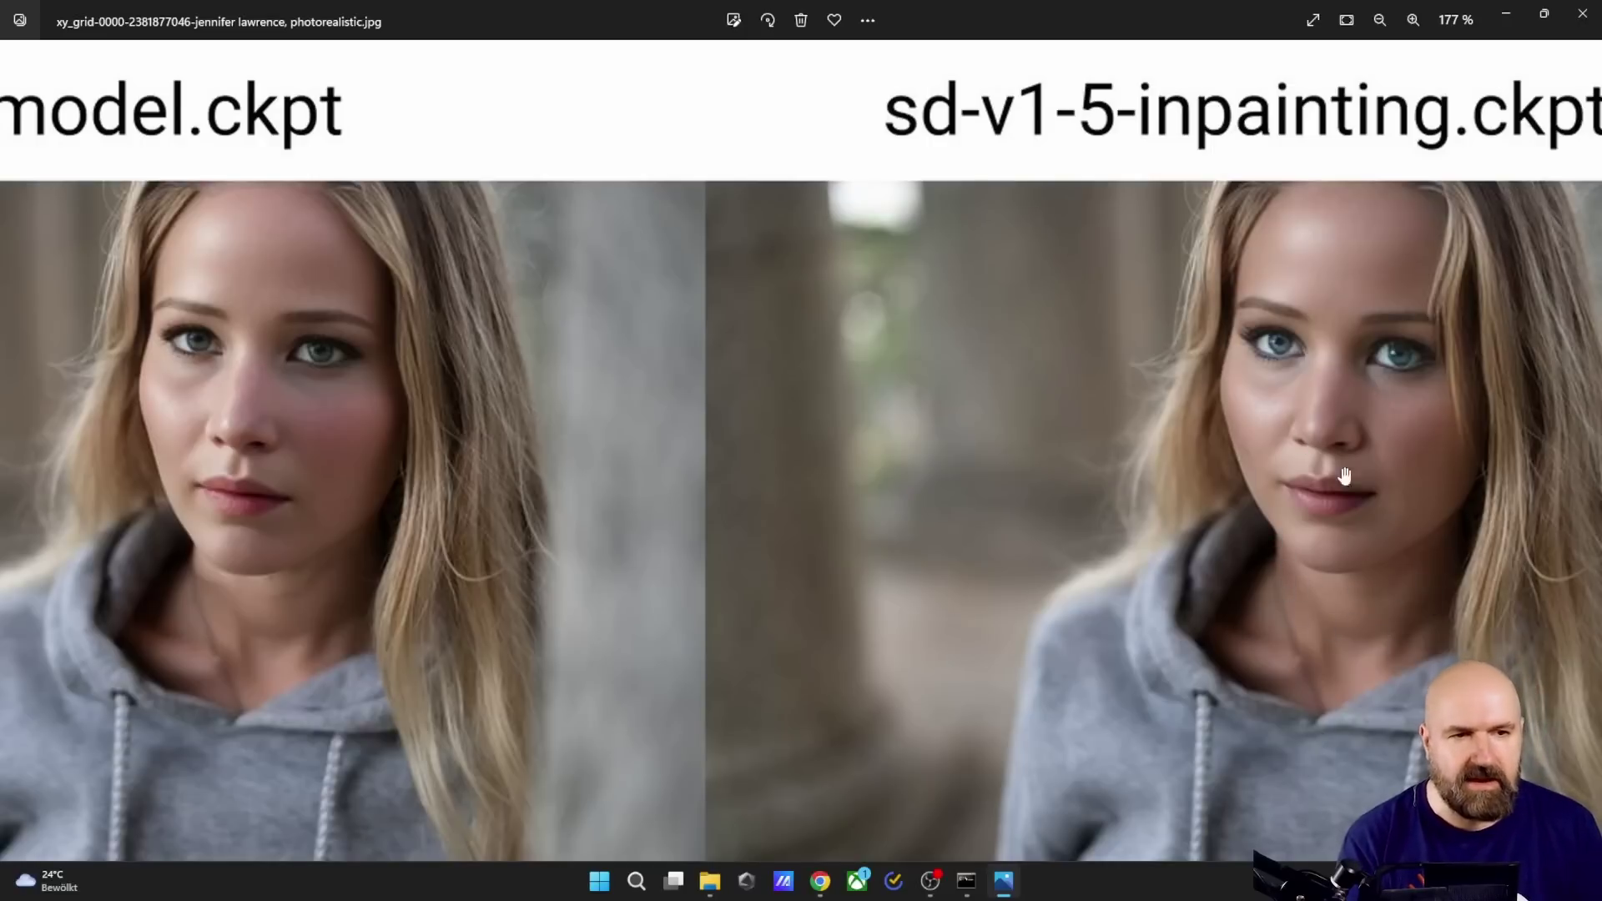
scroll(683, 565, "down", 2)
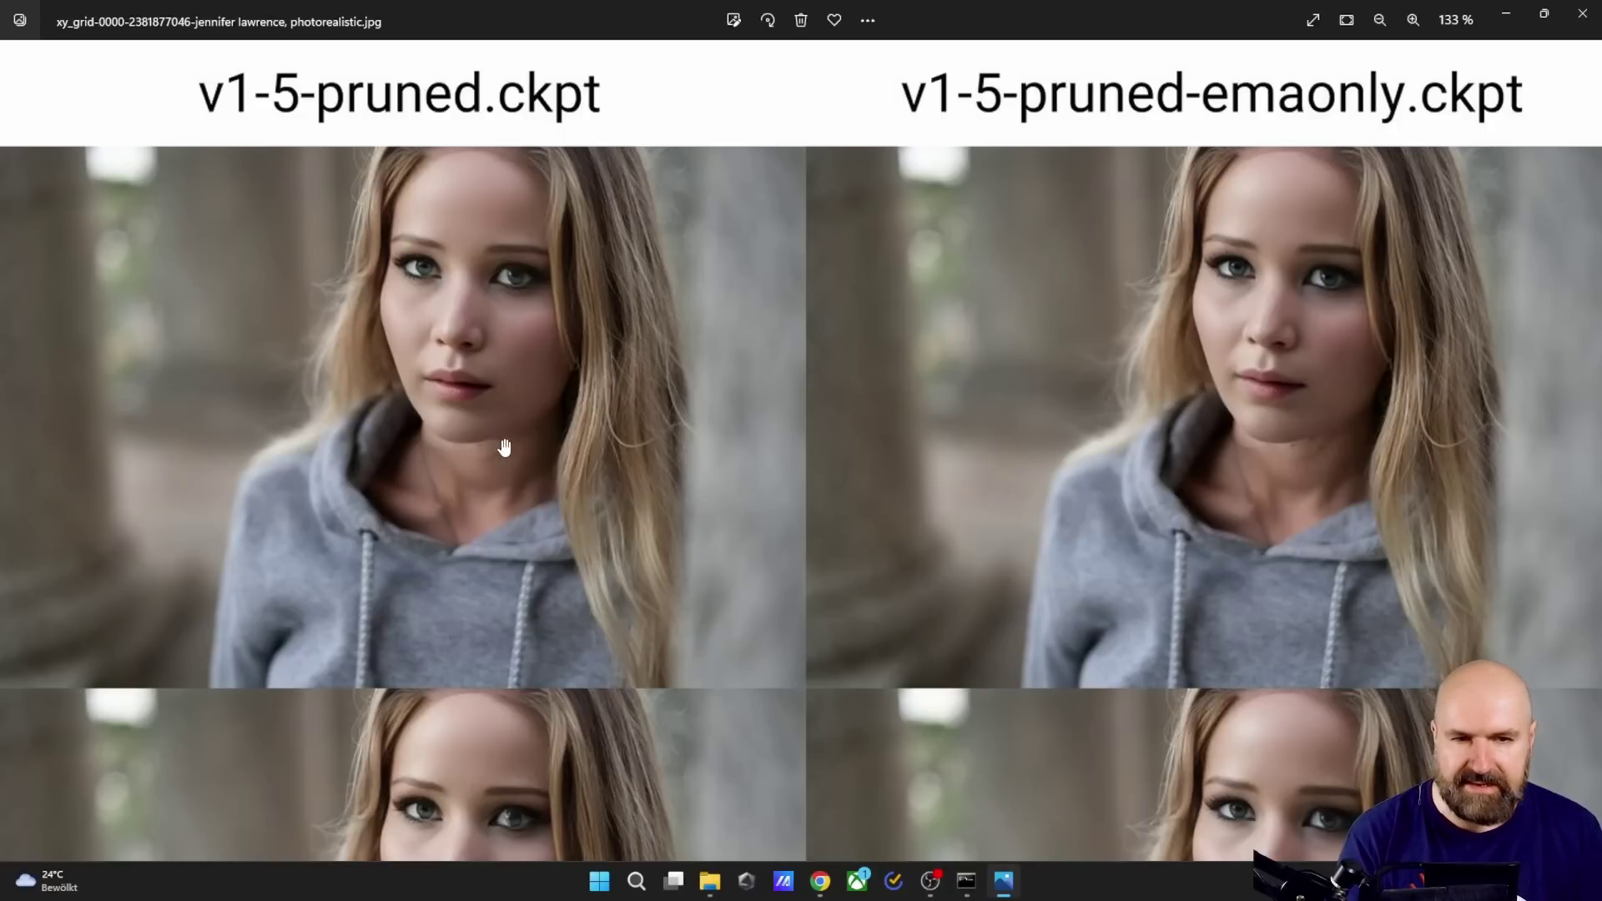
Step: Pan down the grid rows to the first checkpoint's Denoising 0.95 and 1.0 results
left_click_drag(673, 765, 690, 261)
left_click_drag(699, 735, 715, 200)
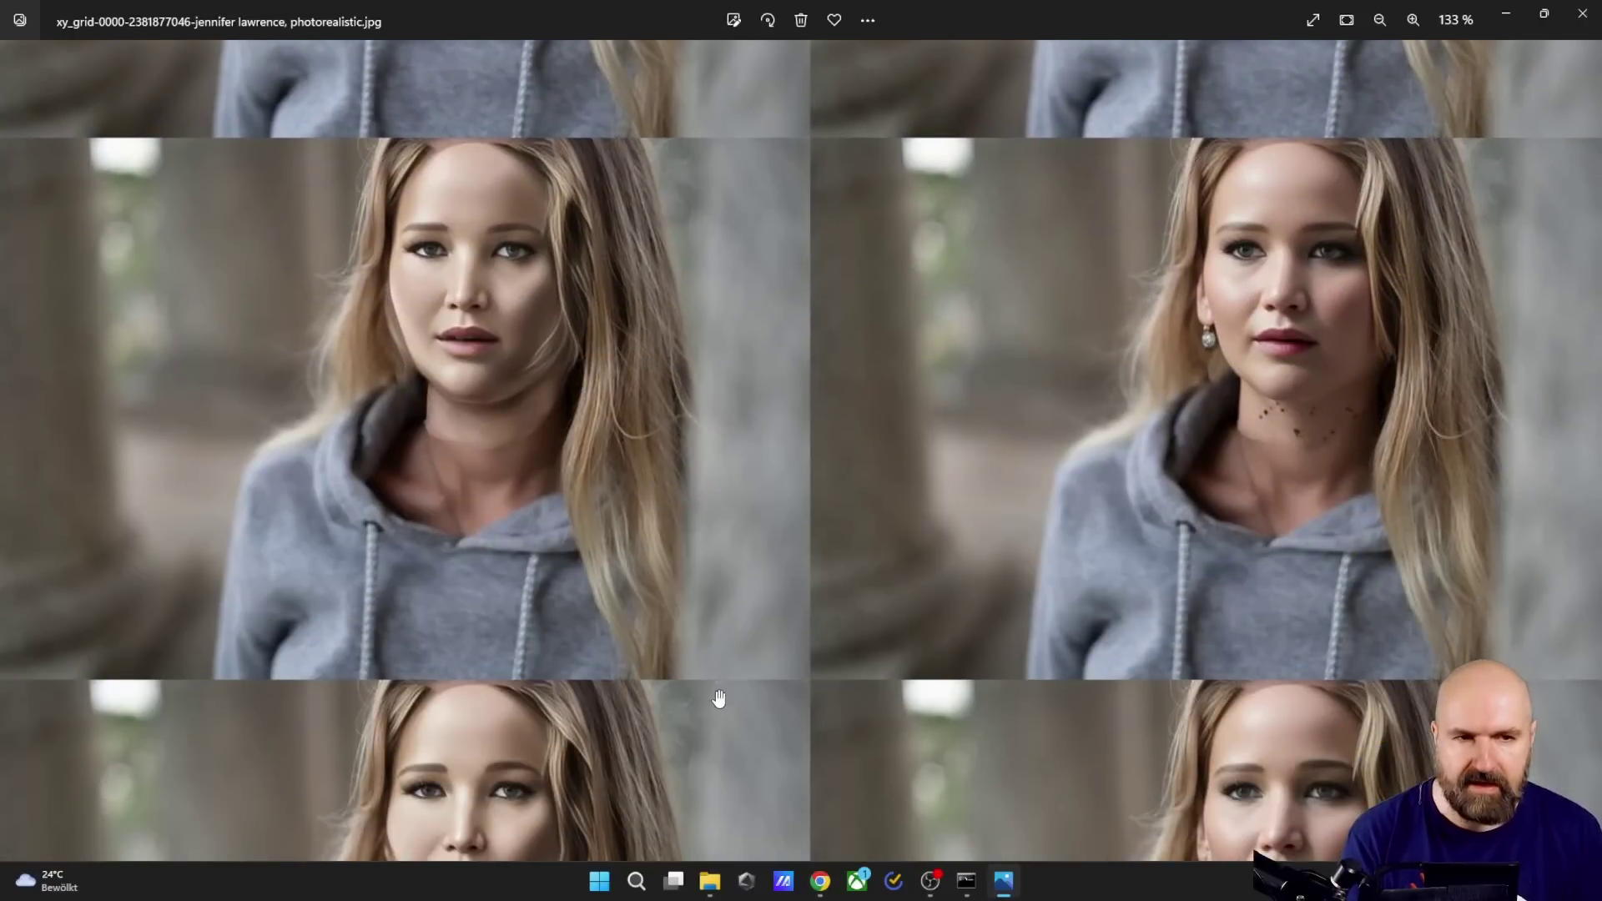
left_click_drag(718, 698, 722, 242)
left_click_drag(738, 488, 721, 559)
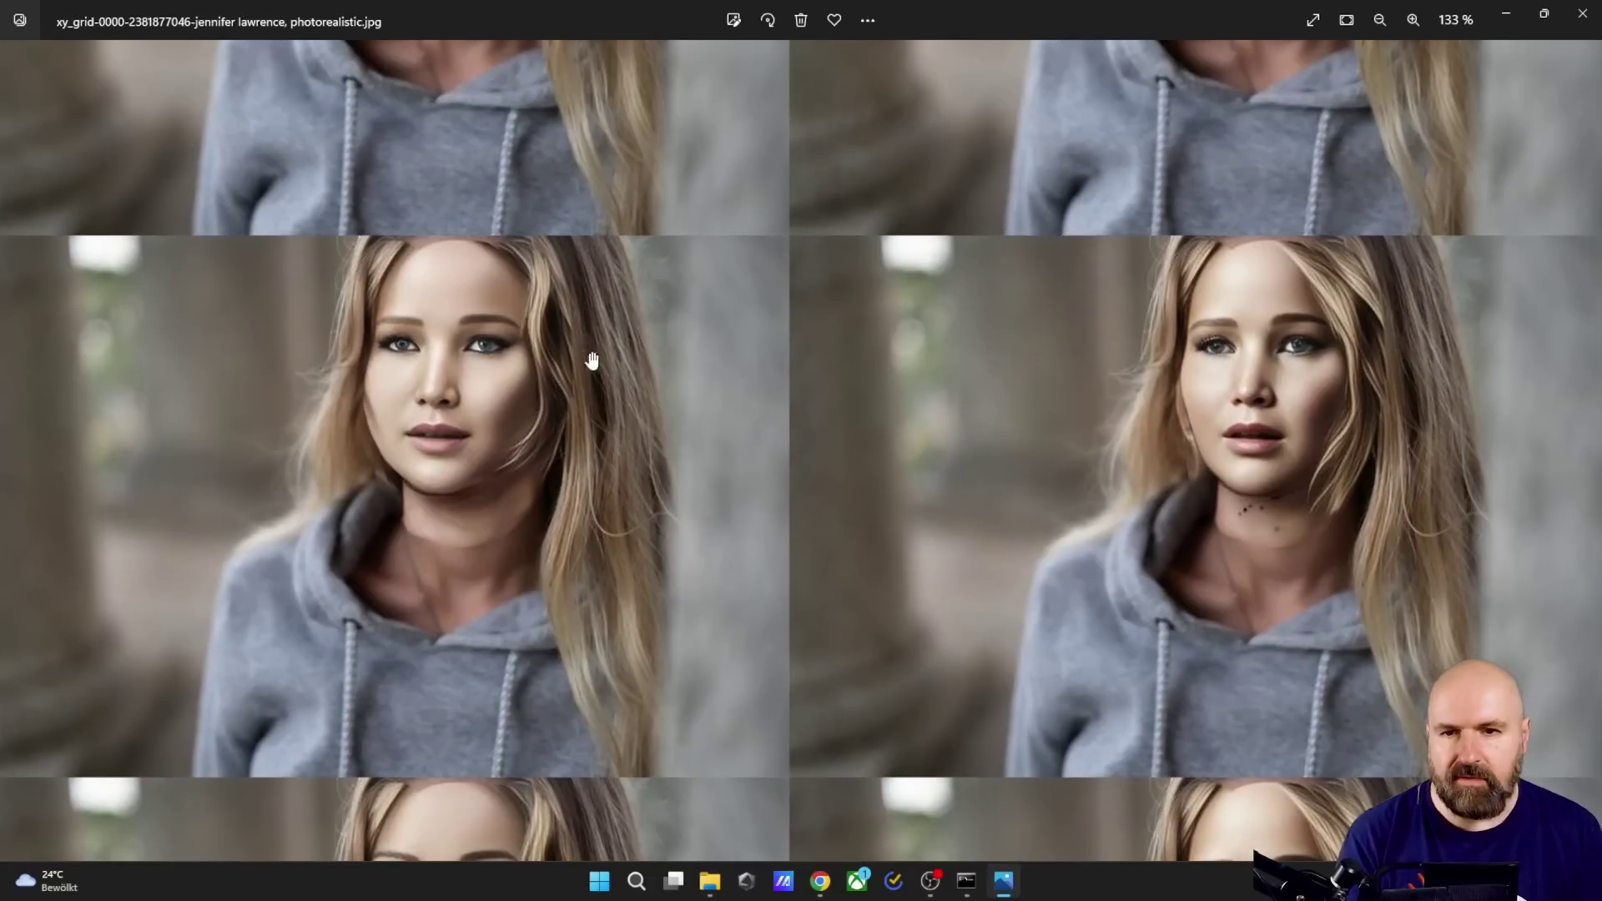
scroll(539, 659, "down", 5)
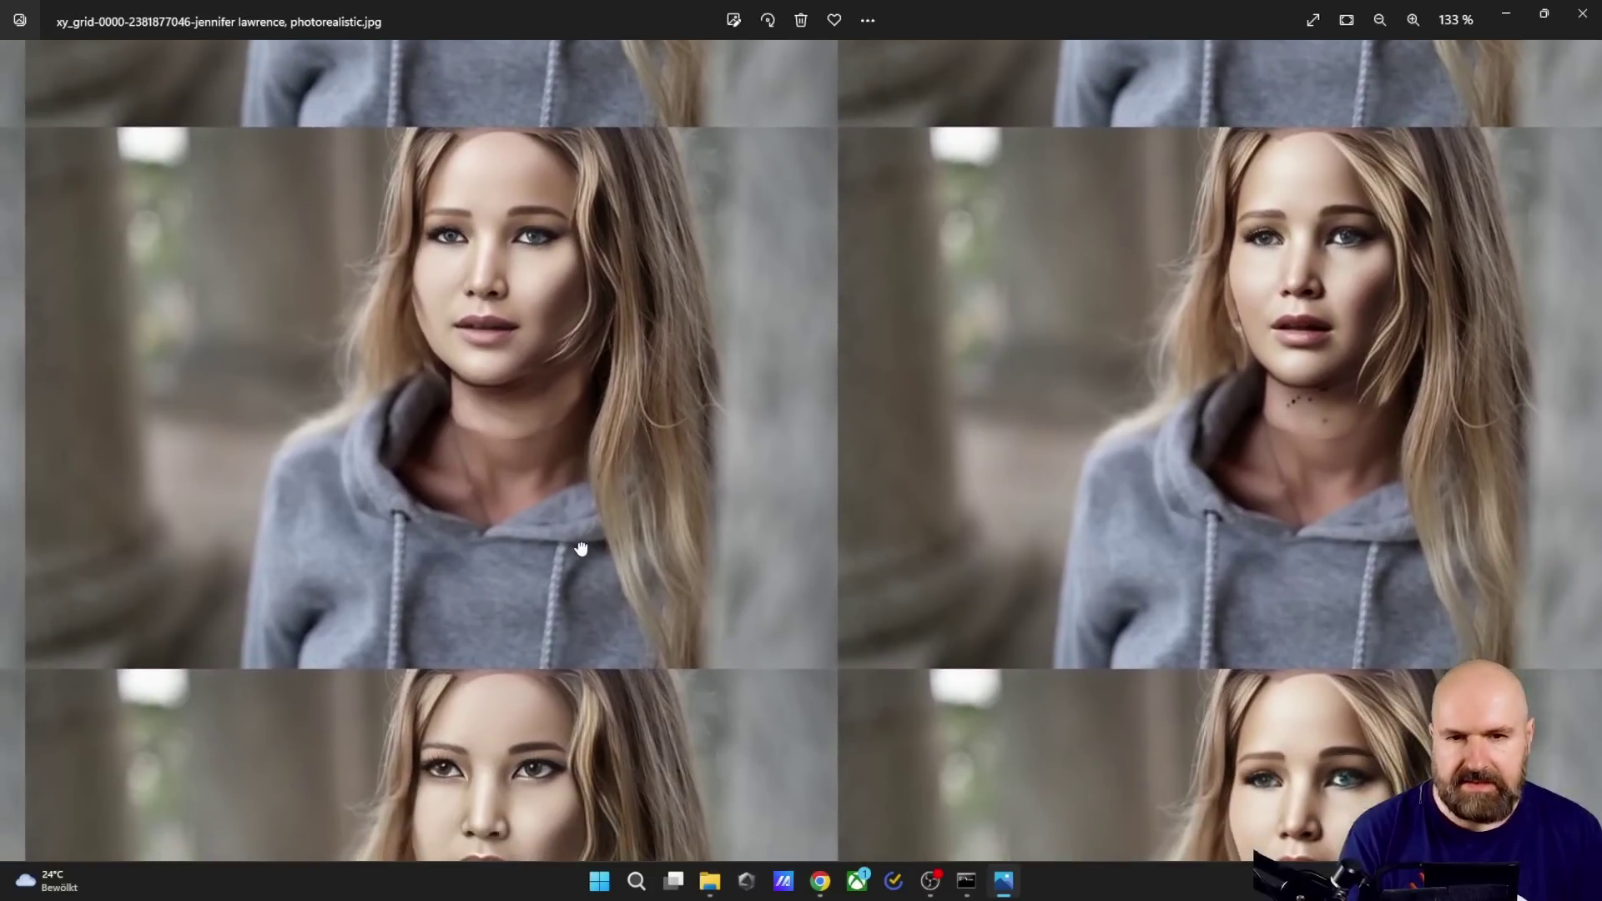
scroll(596, 513, "down", 5)
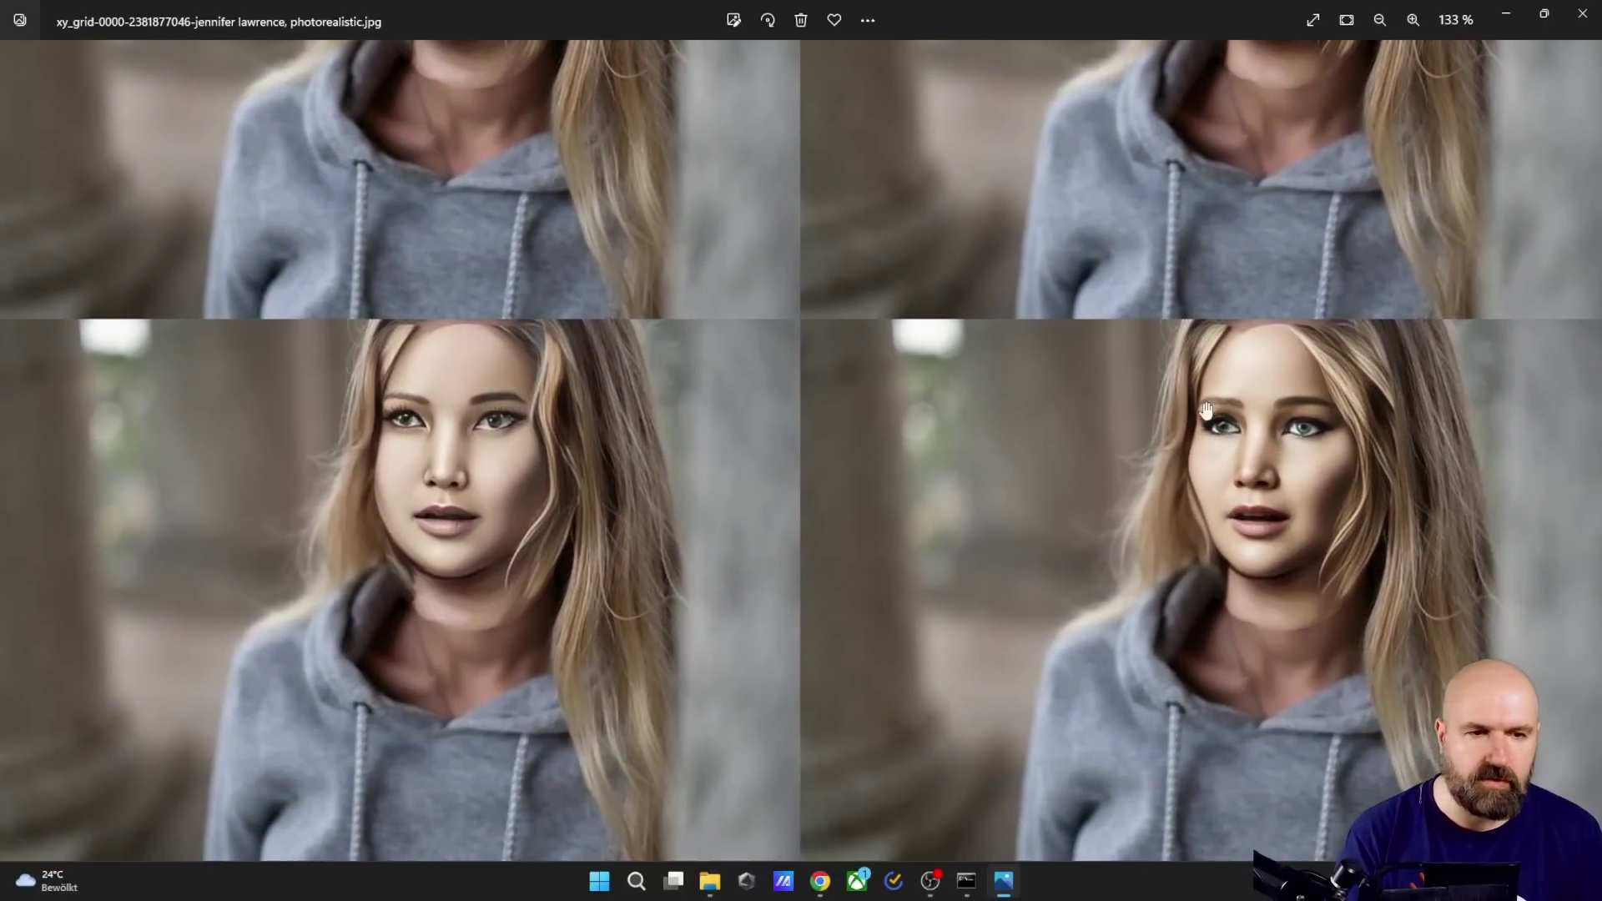
left_click_drag(93, 555, 959, 479)
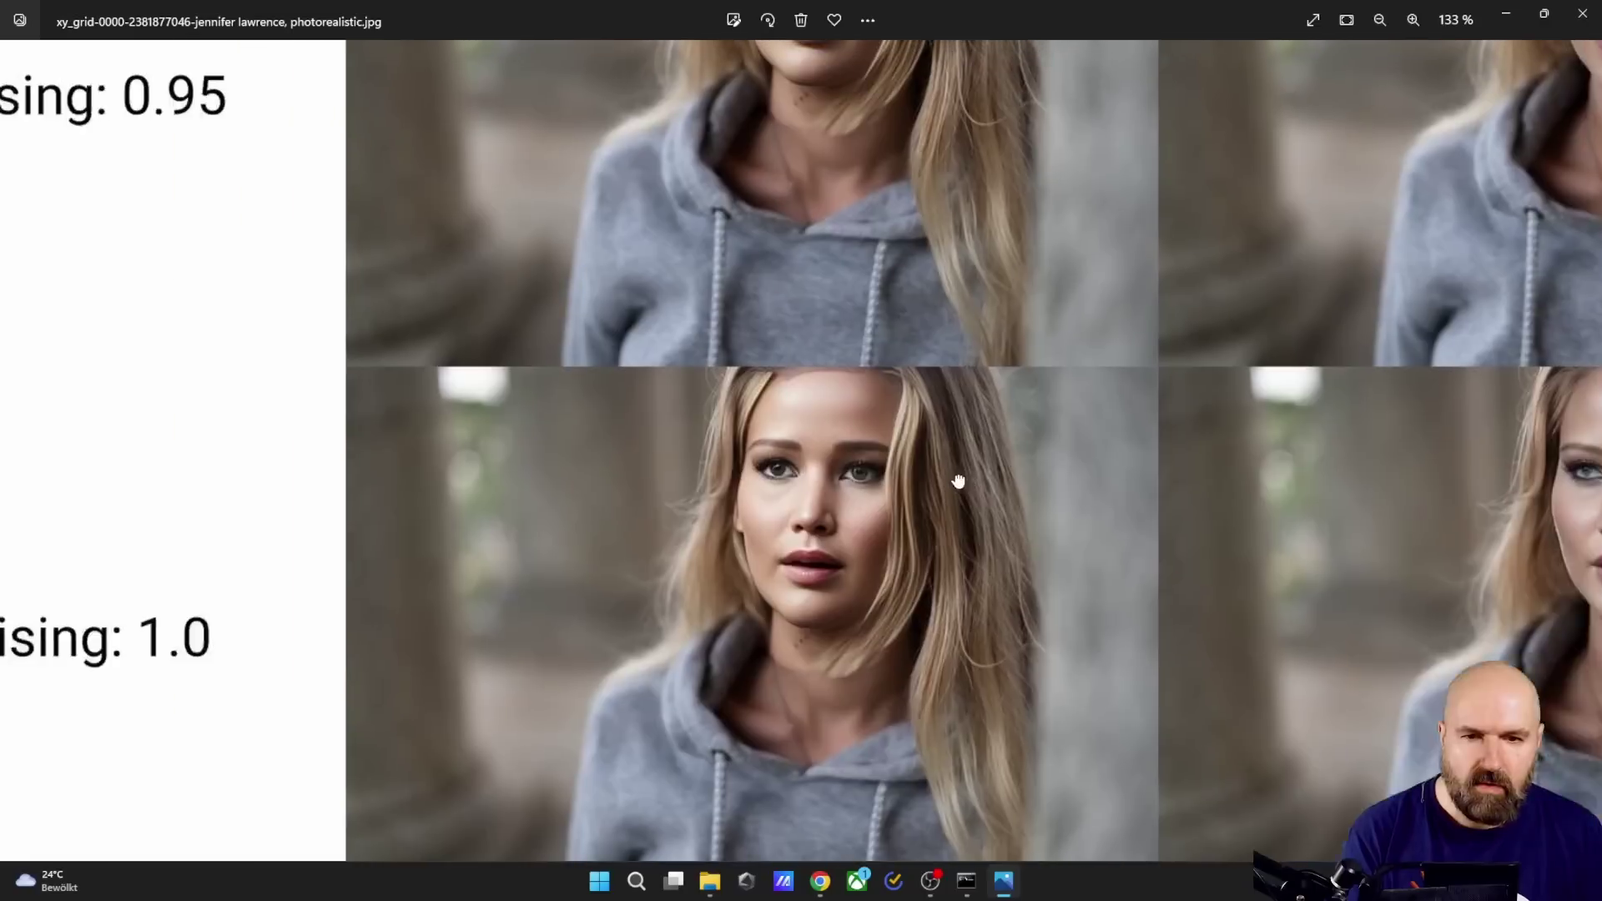
left_click_drag(809, 536, 1001, 490)
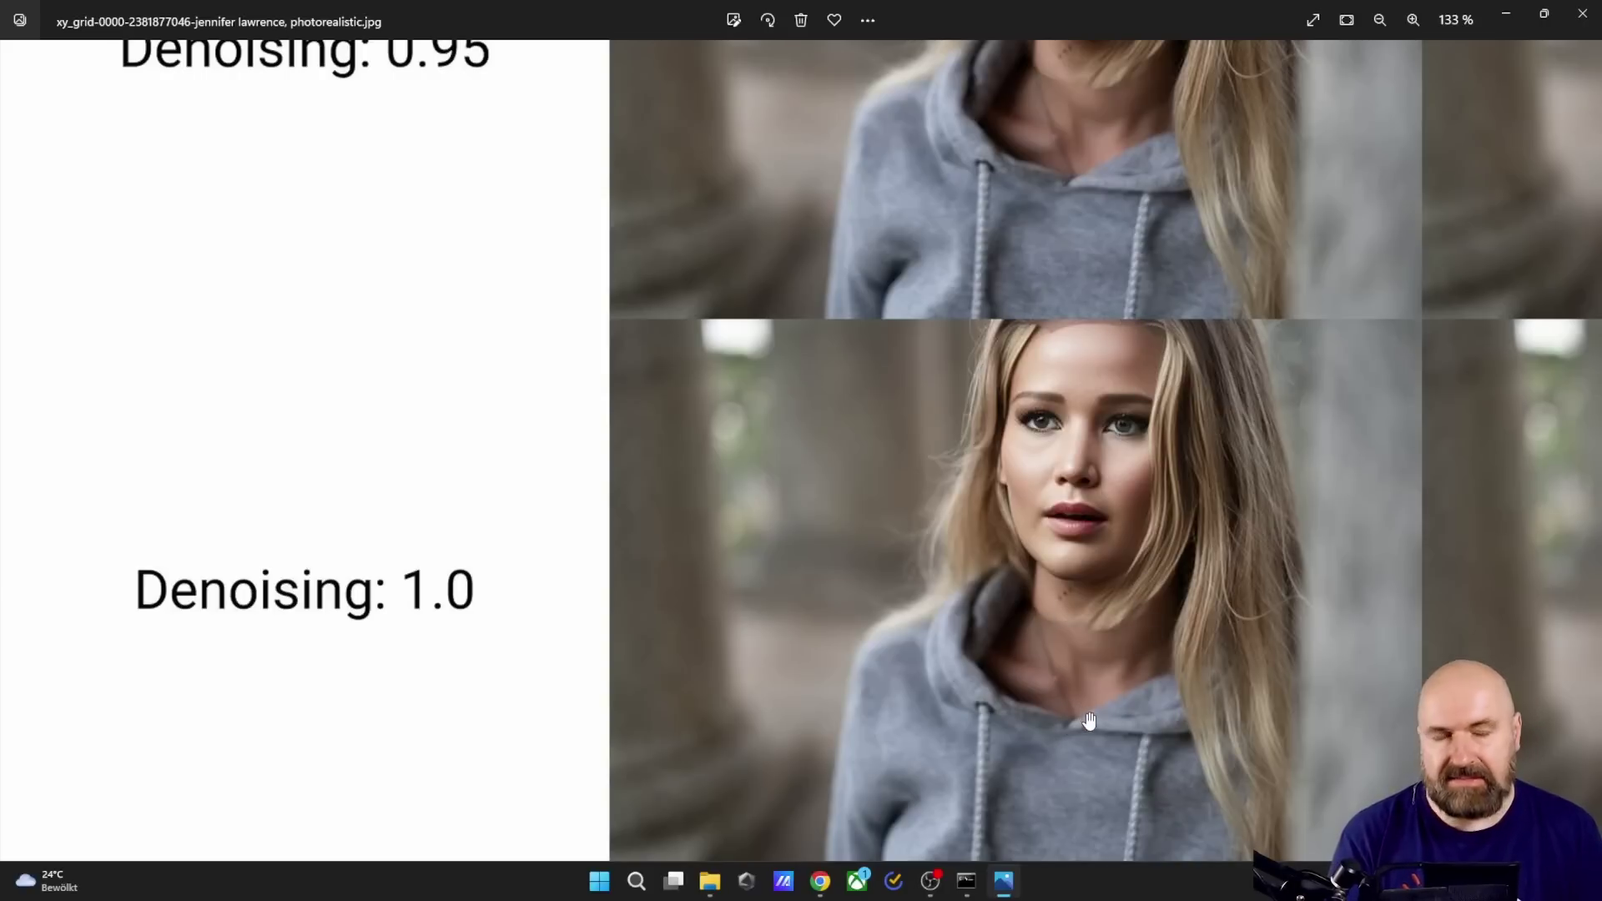
Step: Compare neighbouring checkpoints' portraits within the same row at close zoom
left_click_drag(1088, 720, 491, 800)
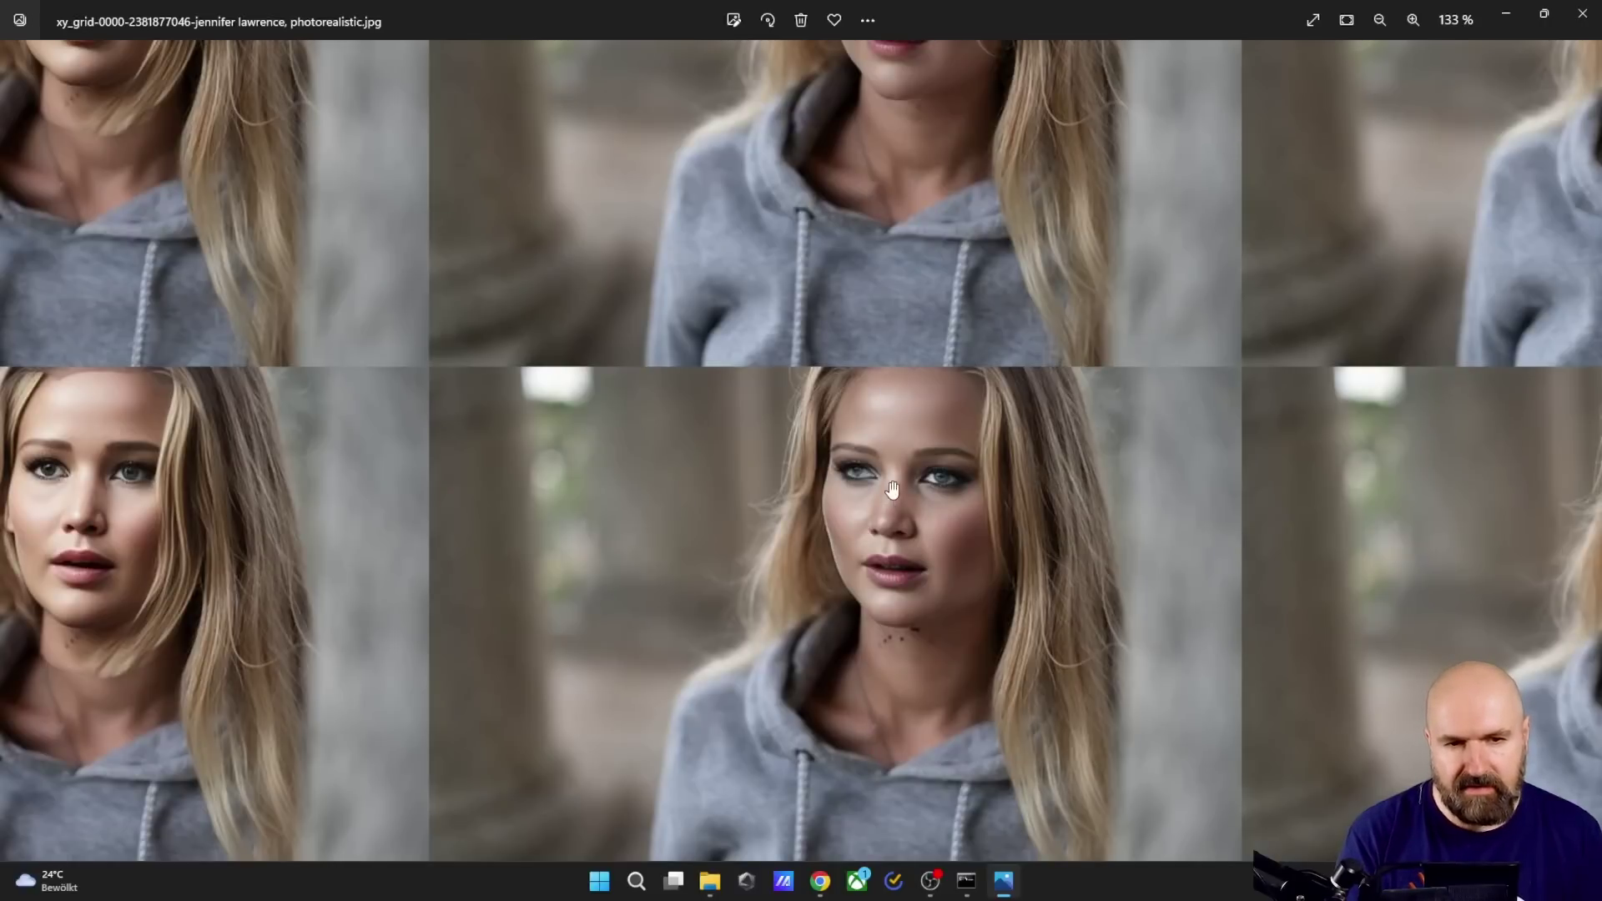
scroll(893, 427, "up", 3)
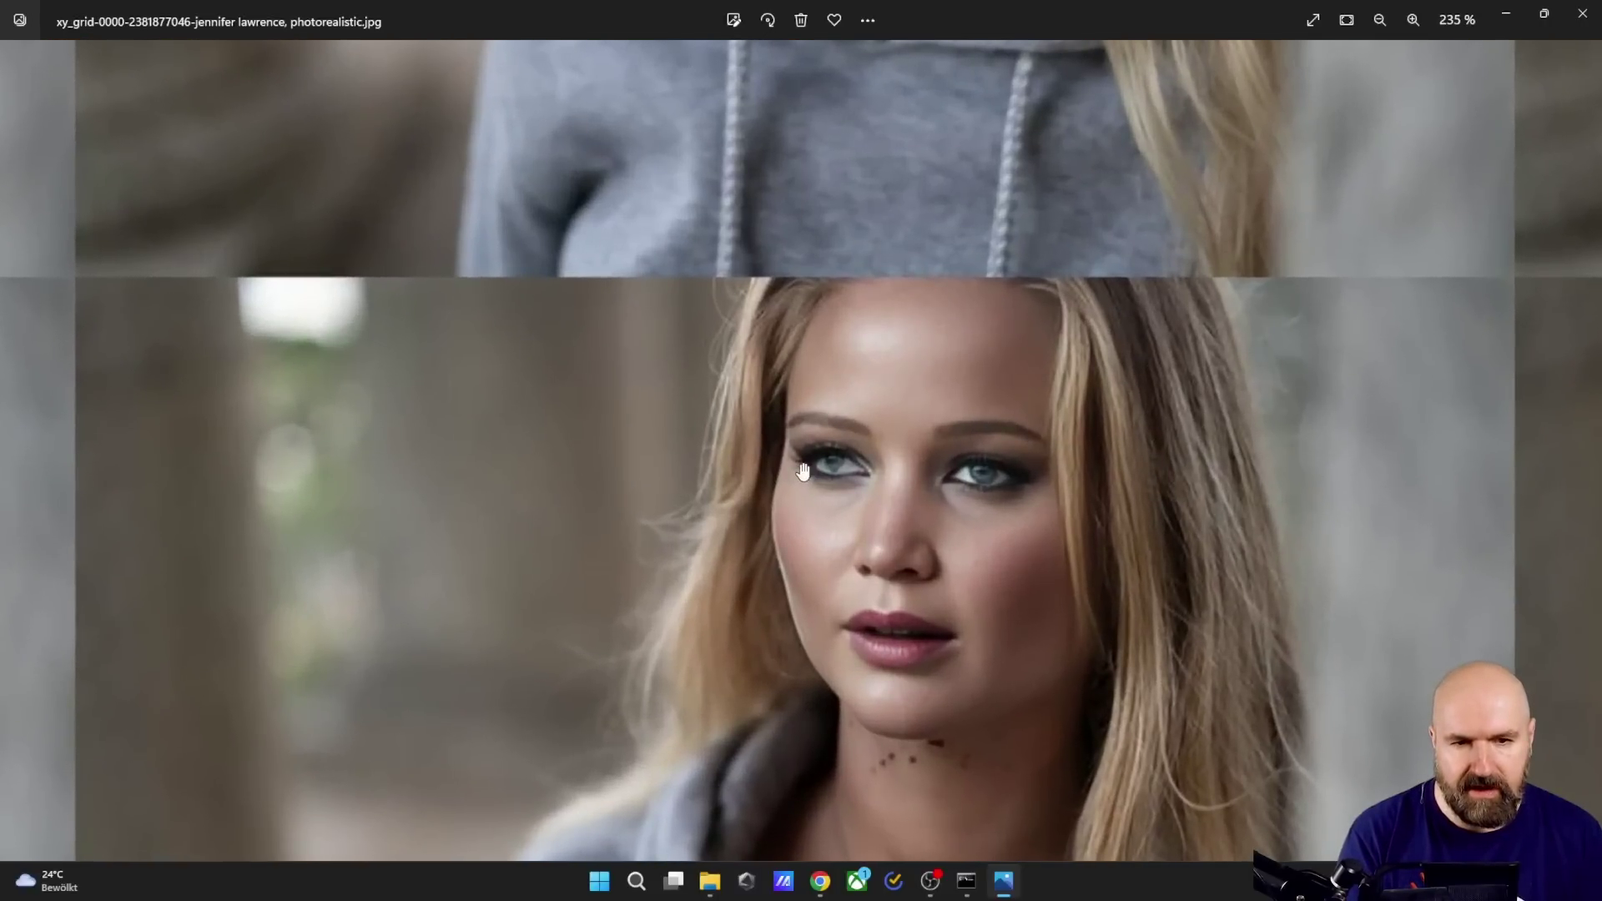
scroll(880, 743, "down", 3)
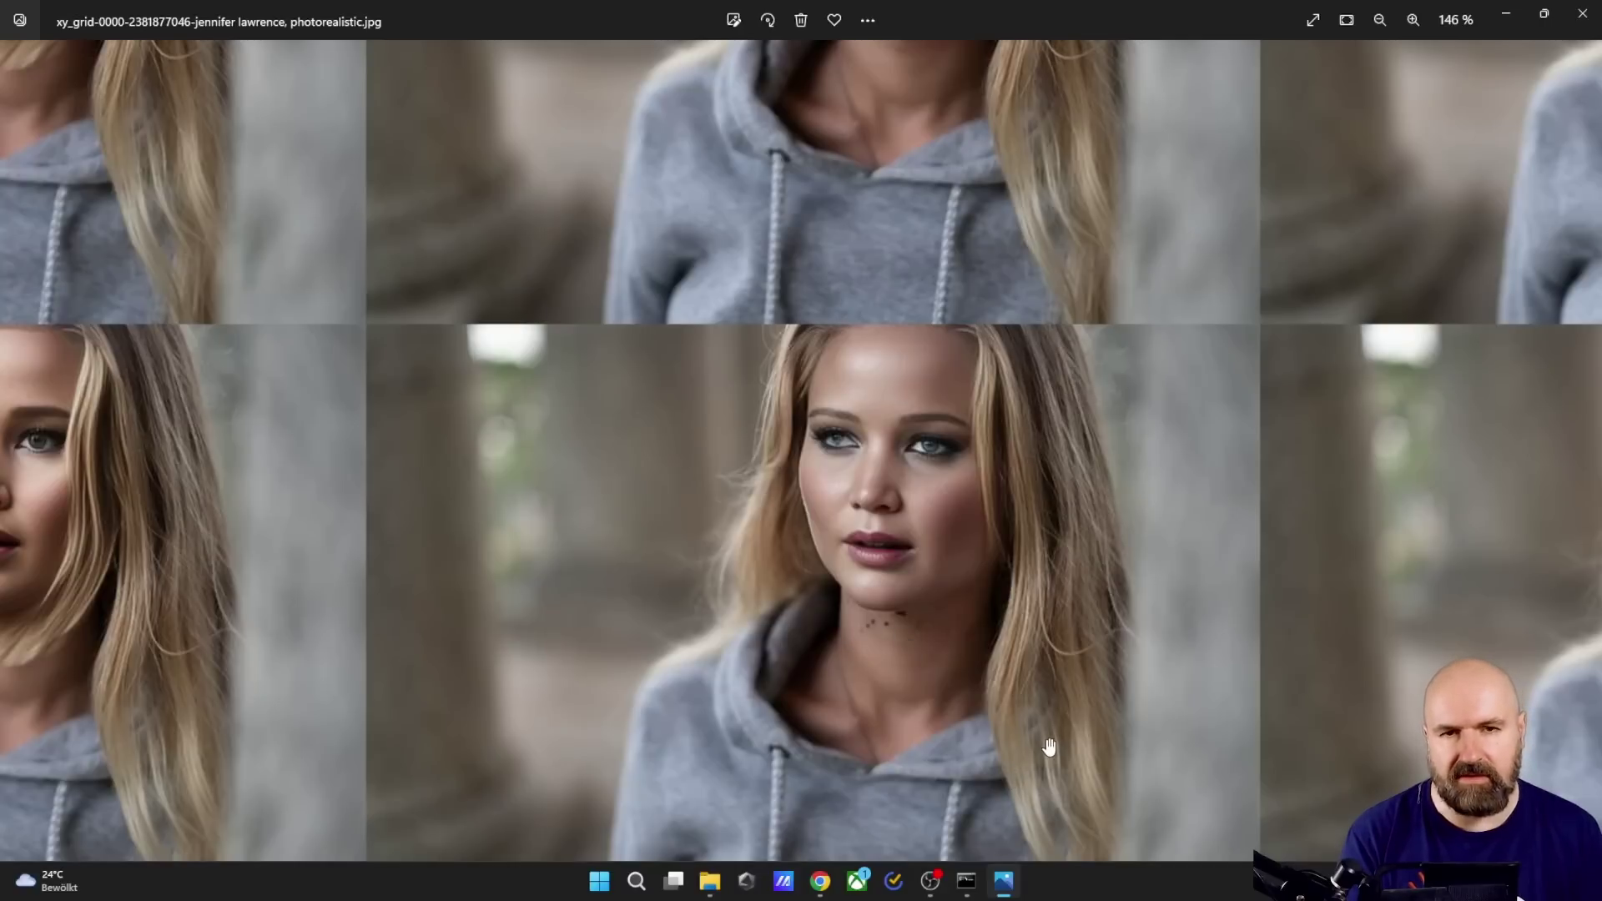
left_click_drag(1055, 747, 1084, 486)
left_click_drag(1054, 553, 1084, 642)
Step: Zoom out from 194% until all four checkpoint columns and denoising rows 0.7–1.0 fit
scroll(1089, 639, "down", 3)
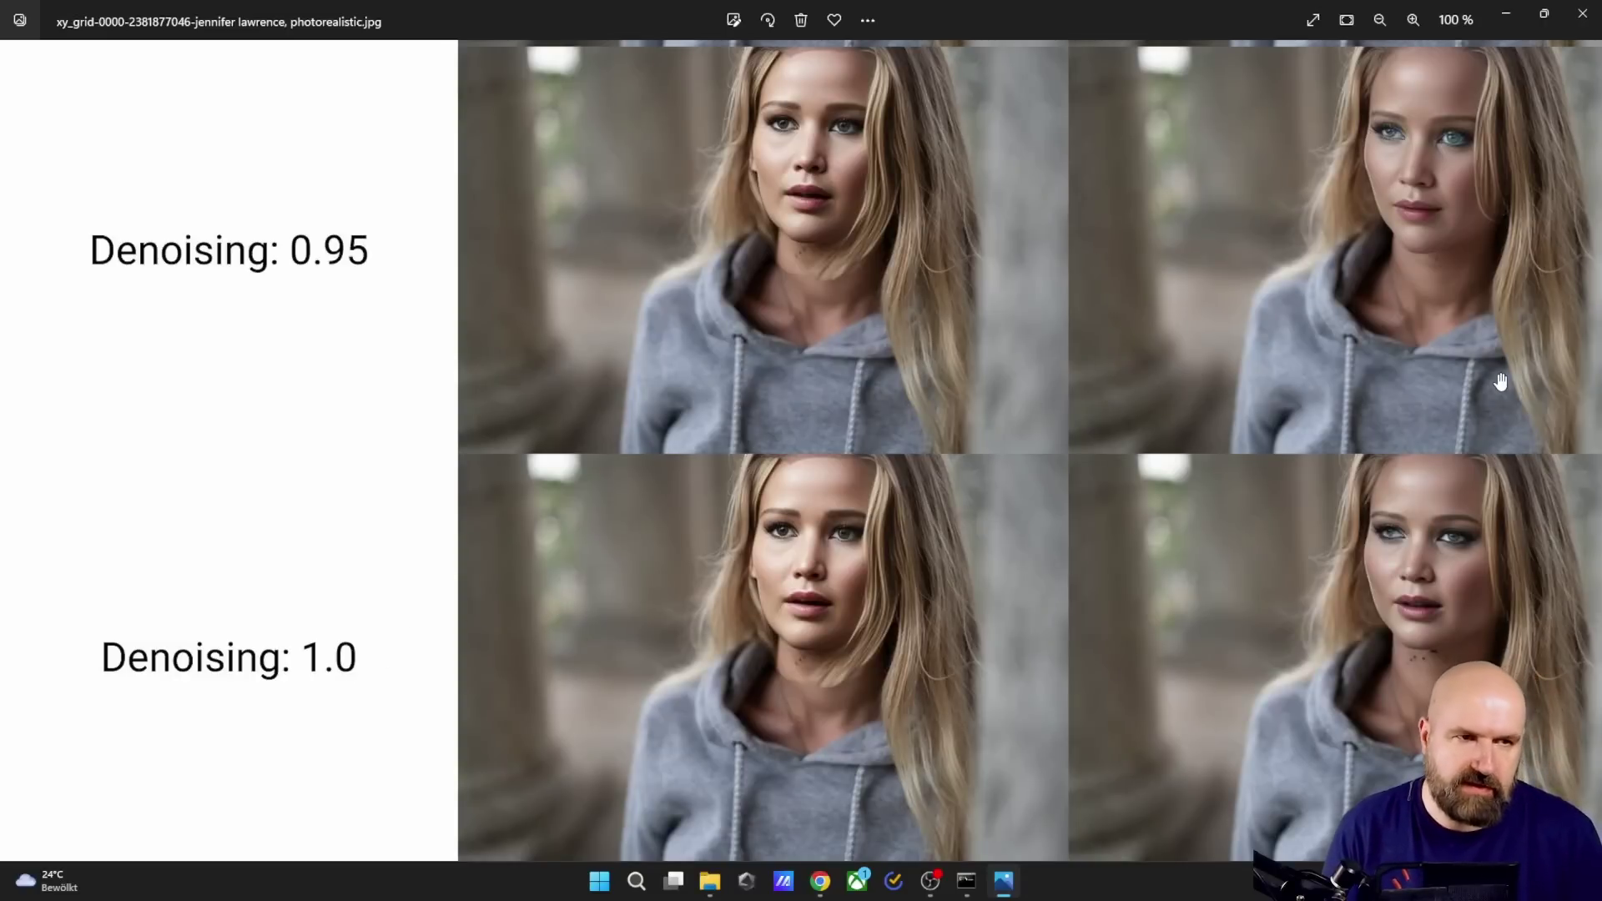
scroll(1032, 326, "up", 5)
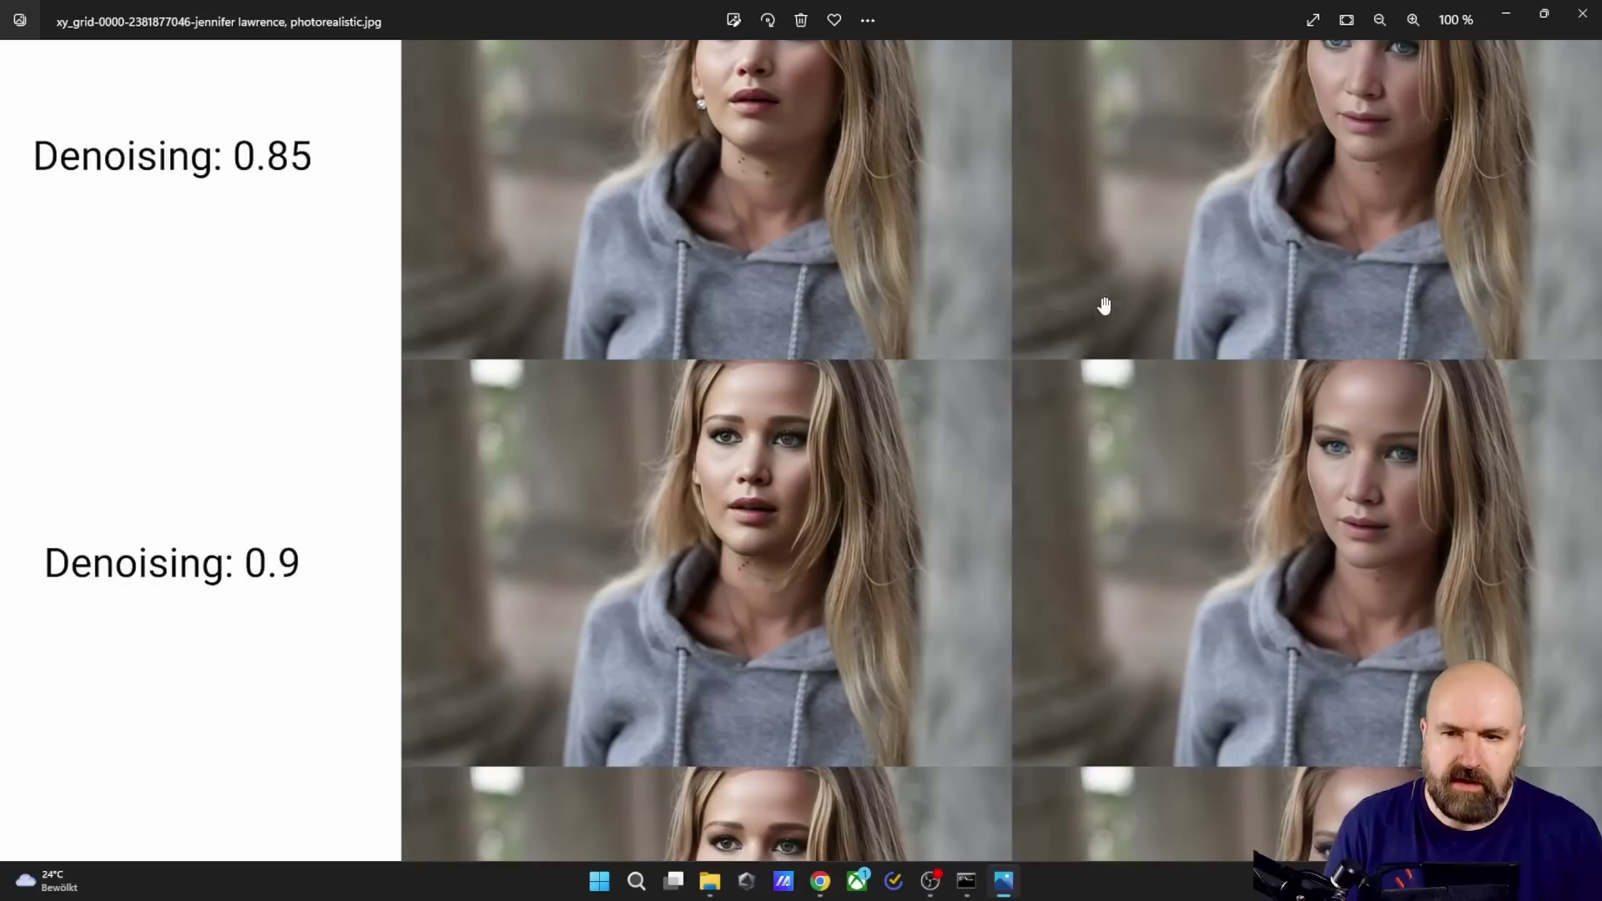
scroll(471, 597, "up", 3)
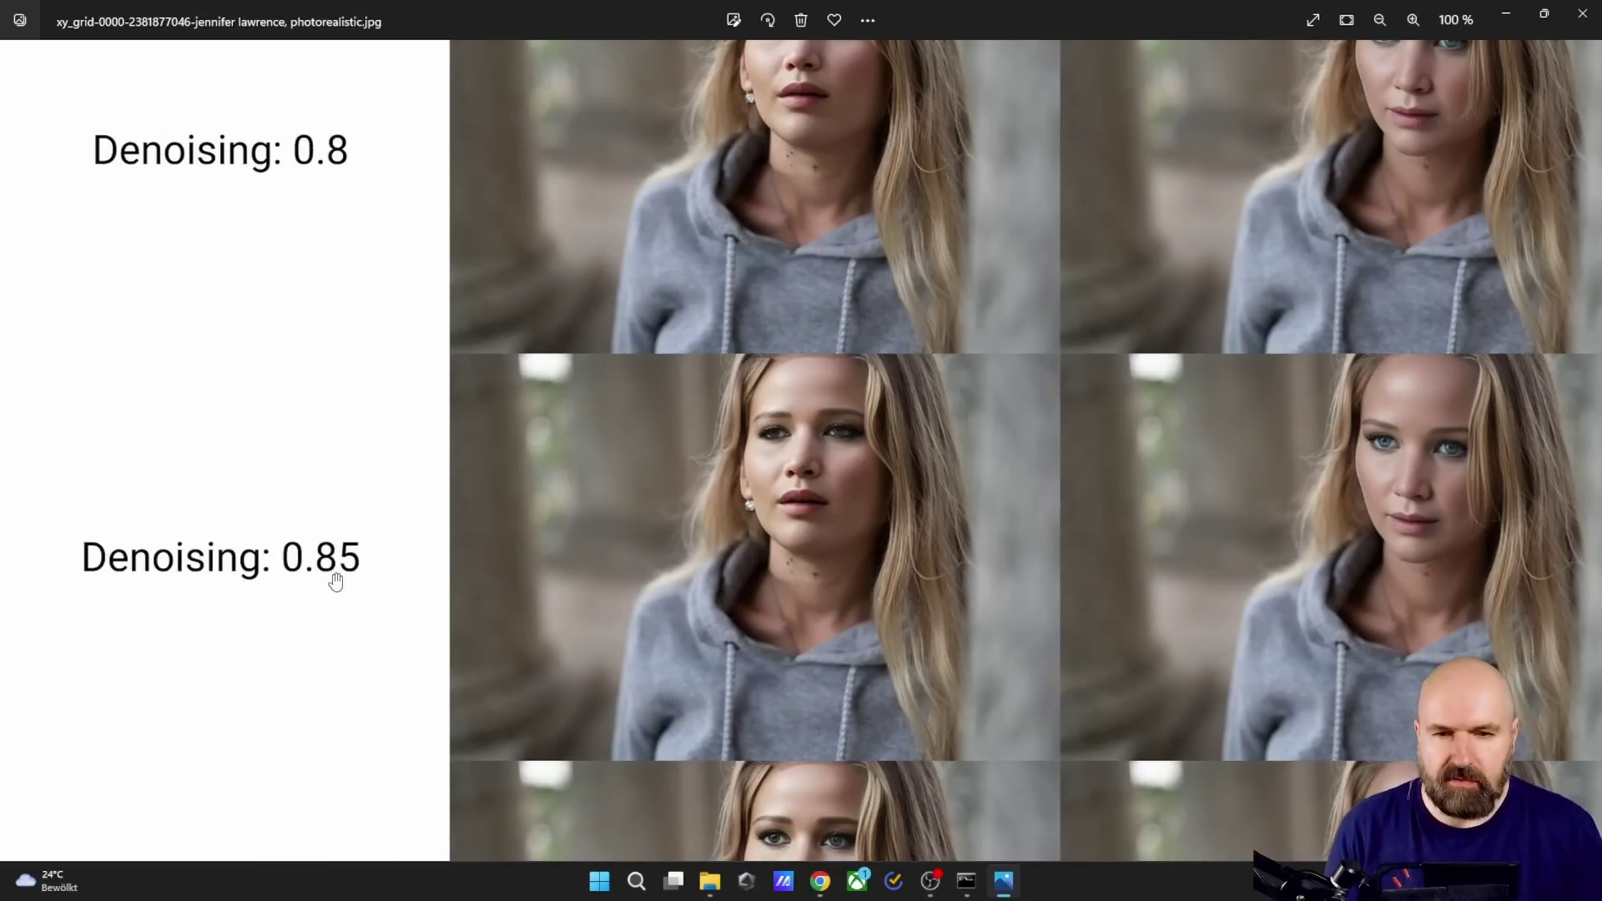
scroll(1244, 743, "up", 1)
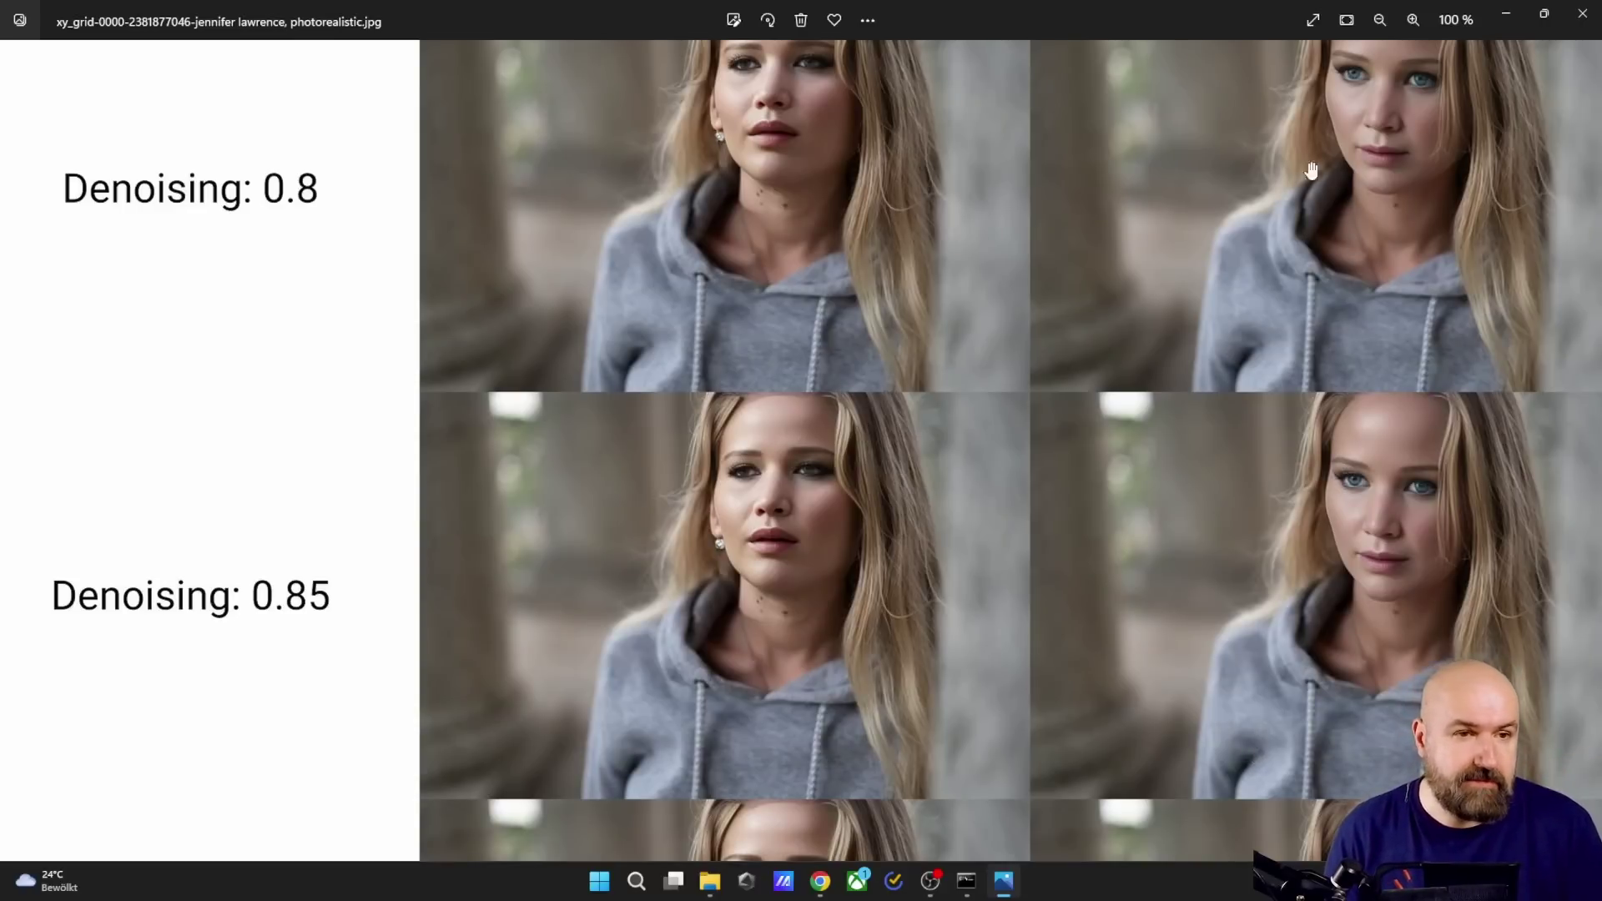
scroll(1284, 251, "up", 10)
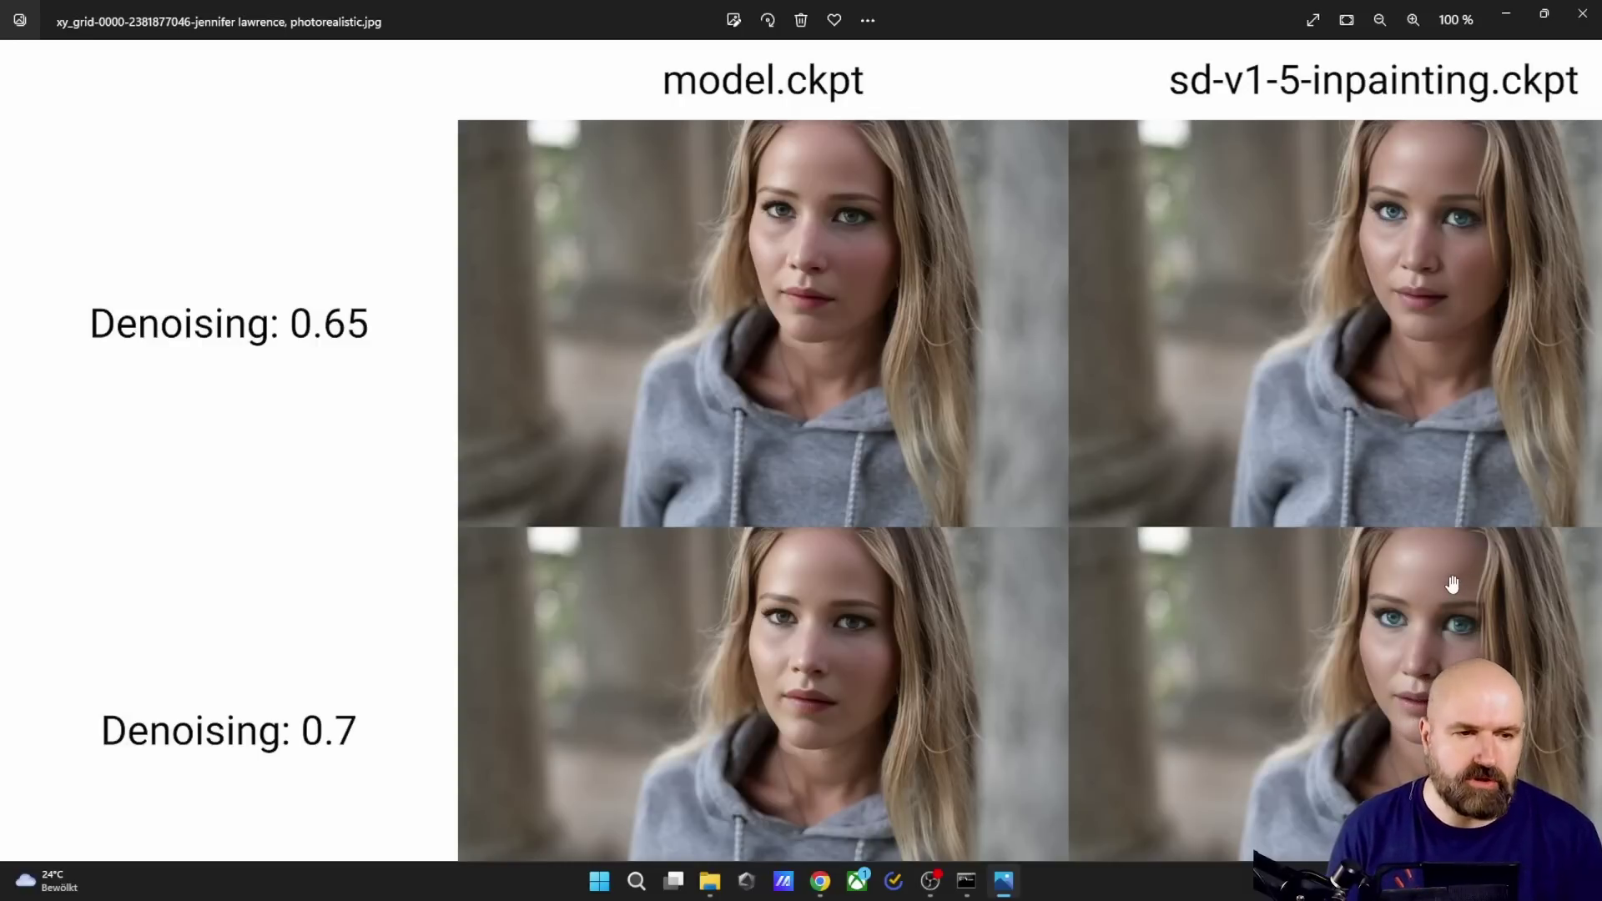
scroll(1341, 713, "down", 15)
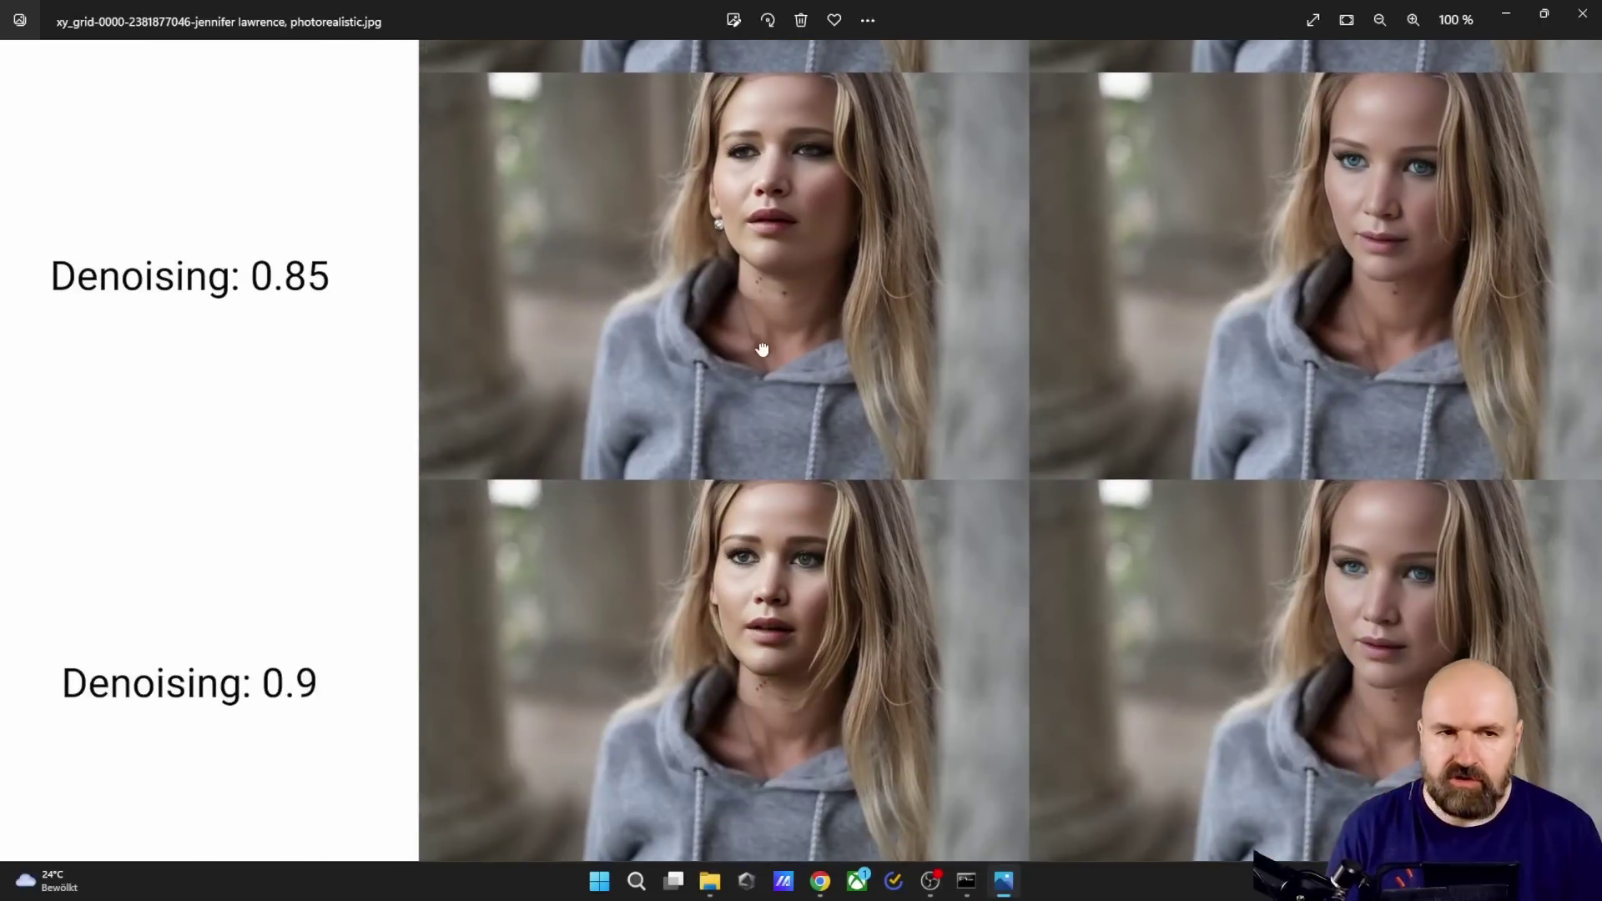
left_click_drag(762, 348, 816, 561)
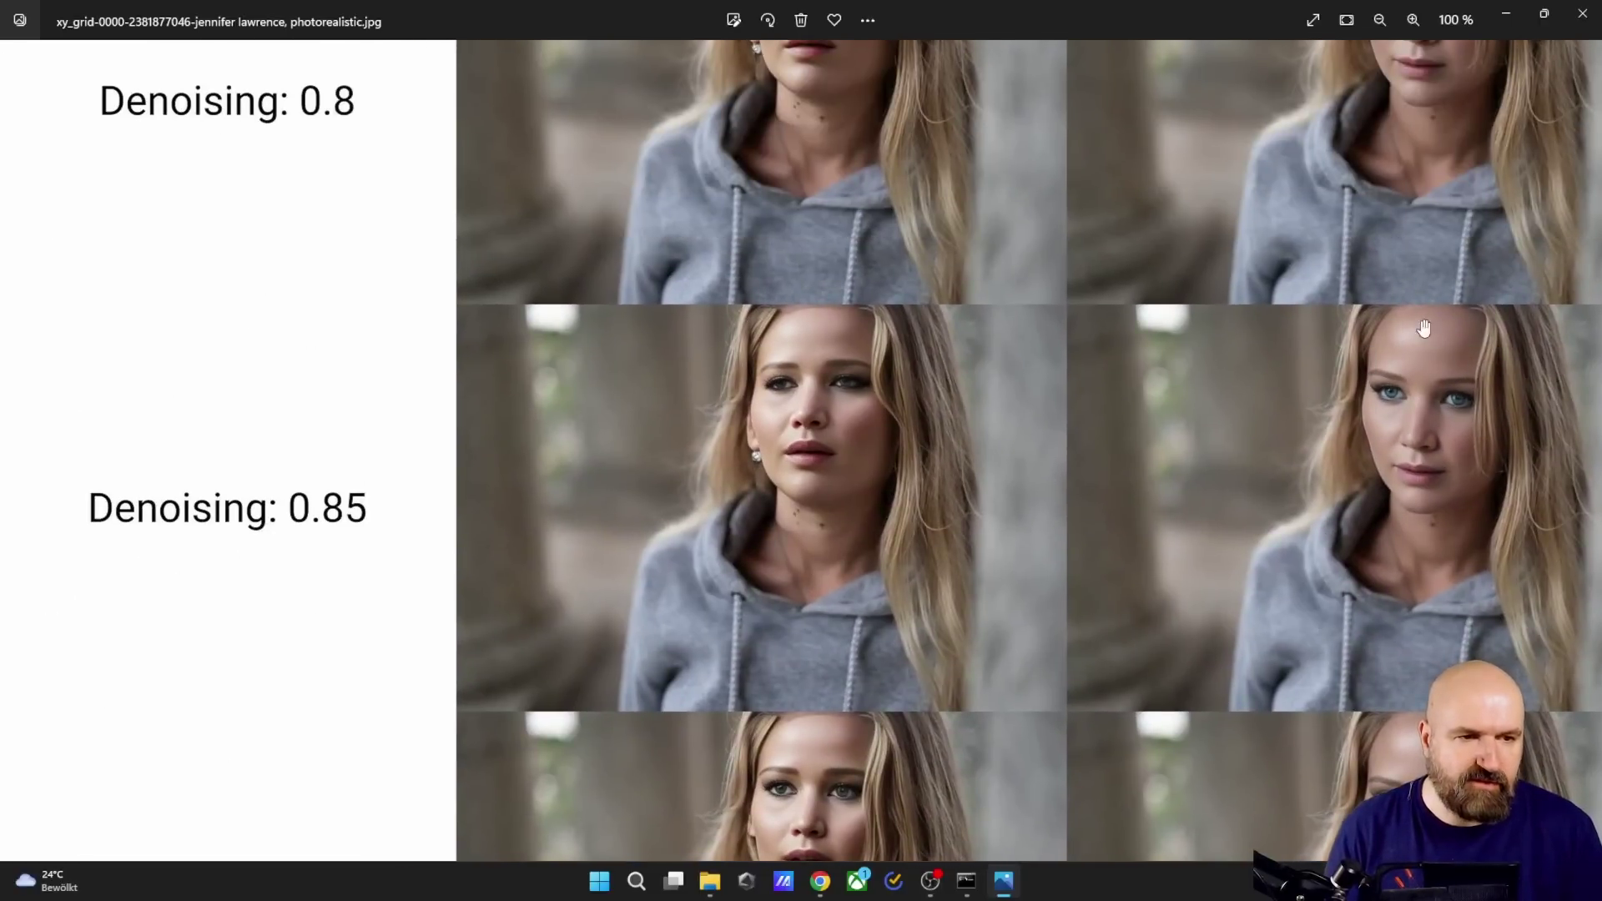
scroll(1455, 418, "up", 5)
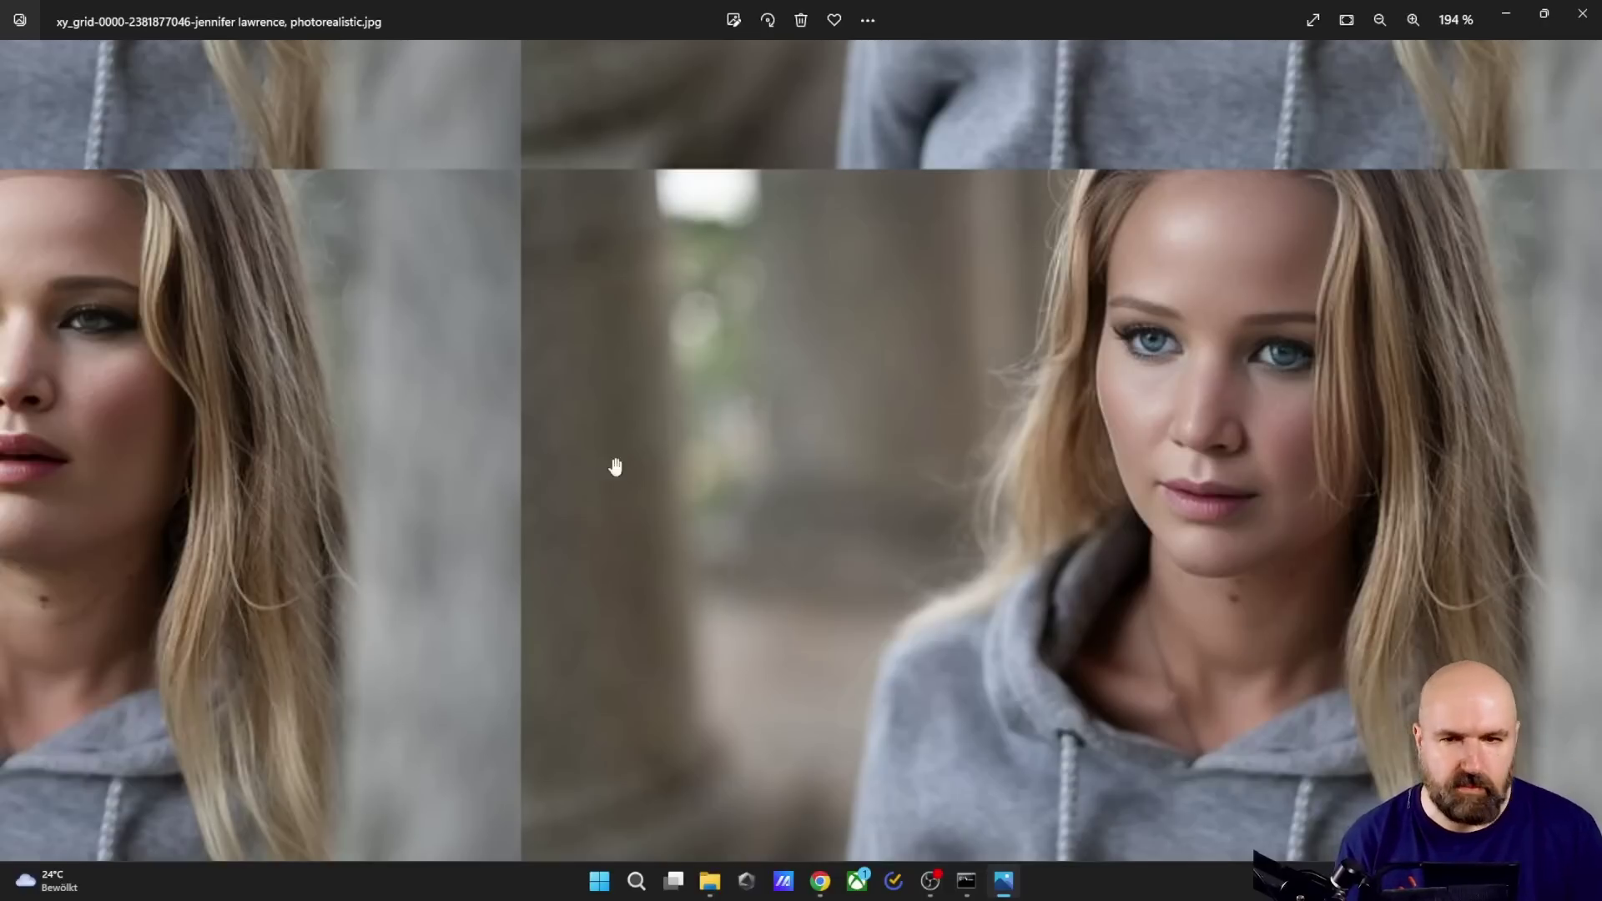
scroll(616, 467, "down", 10)
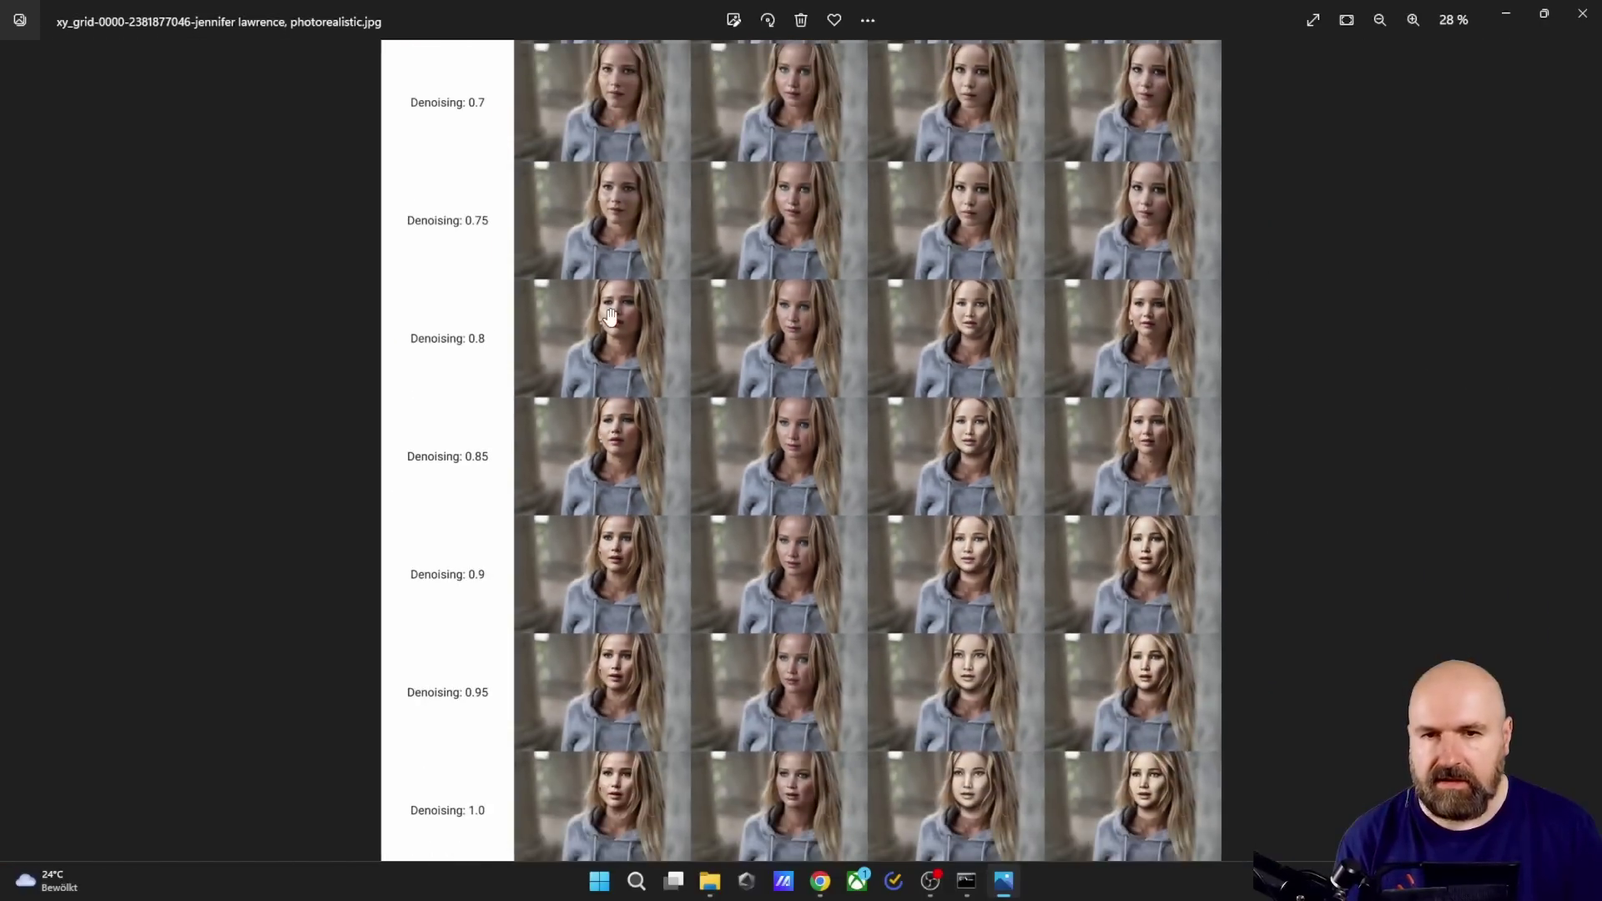
Step: Pan the fox-on-a-bench grid to its checkpoint header row, then zoom to 194% on the 1.0-row fox
left_click_drag(609, 315, 726, 450)
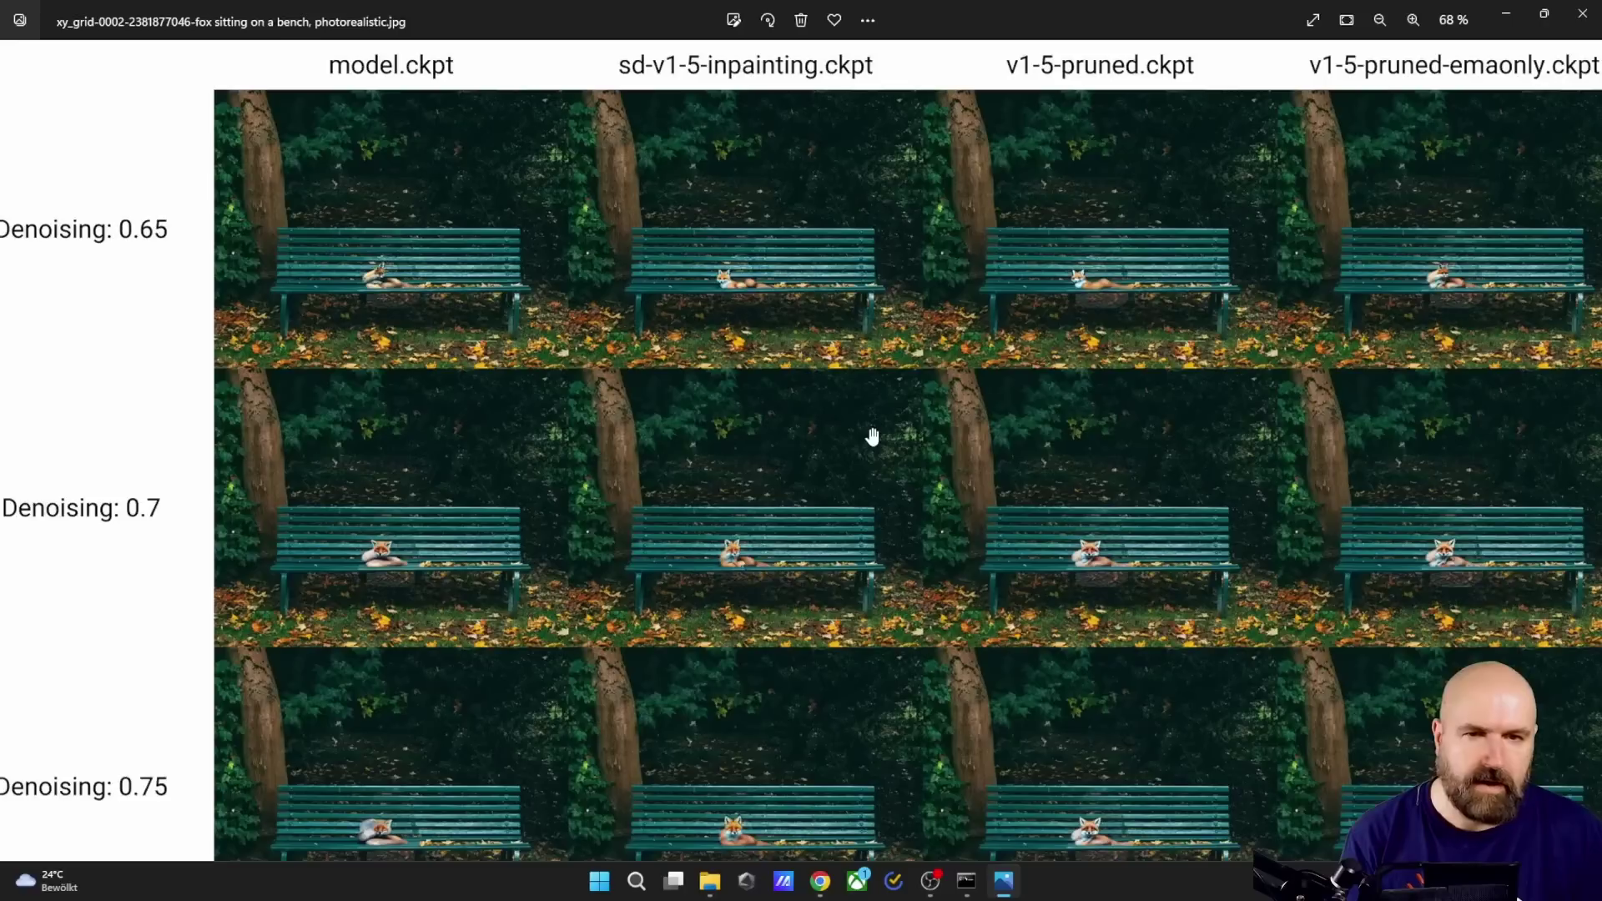
scroll(868, 423, "down", 1)
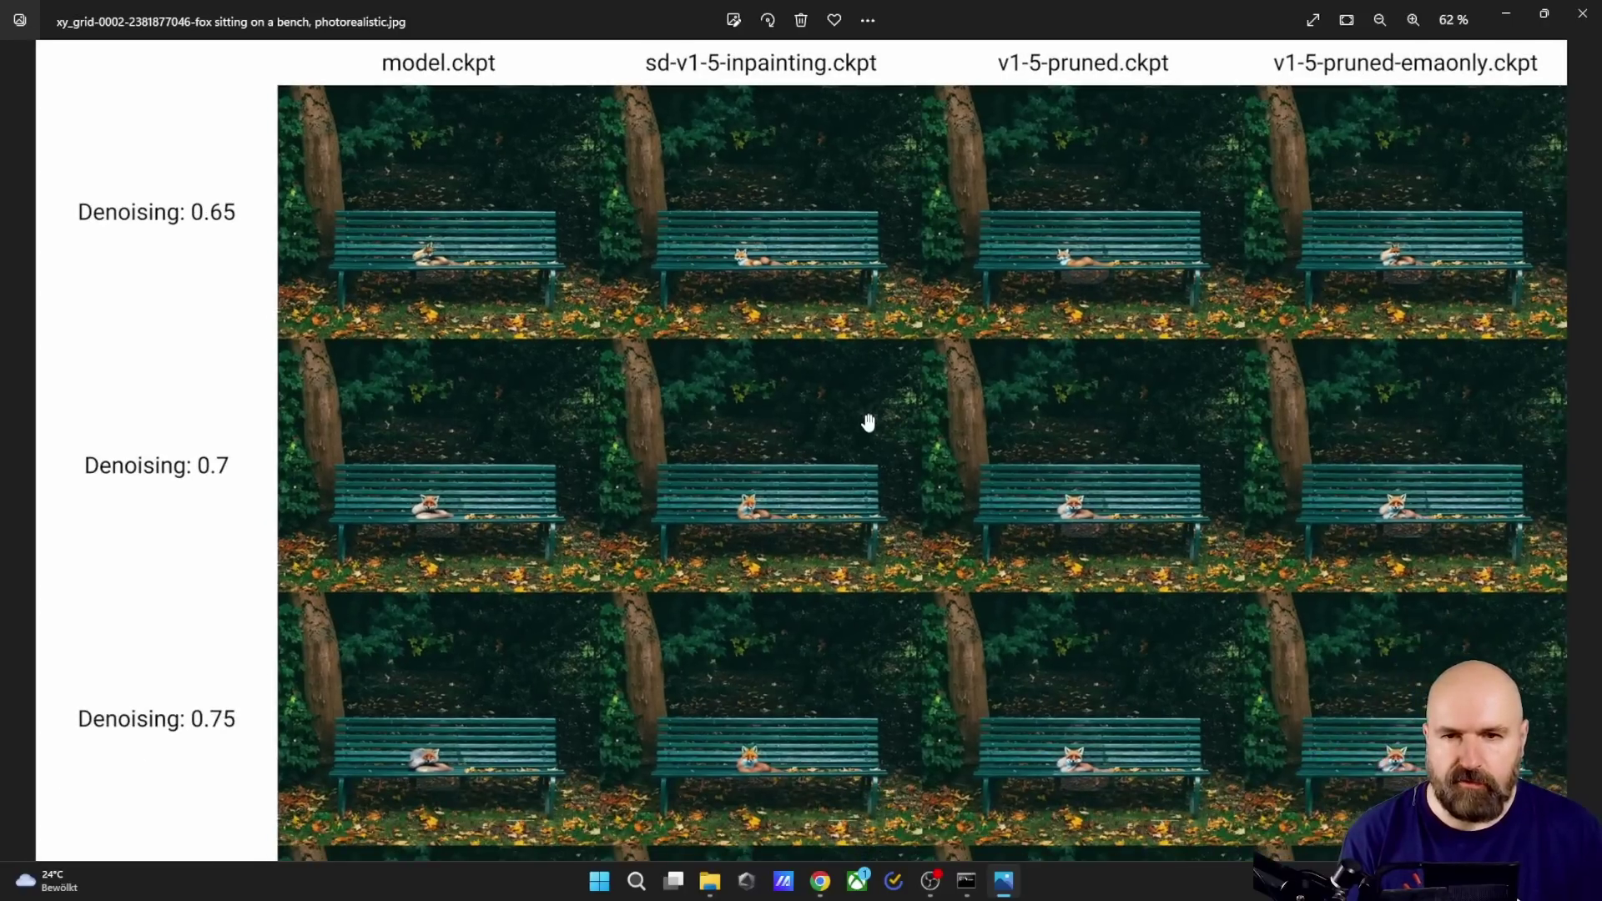
scroll(807, 275, "up", 4)
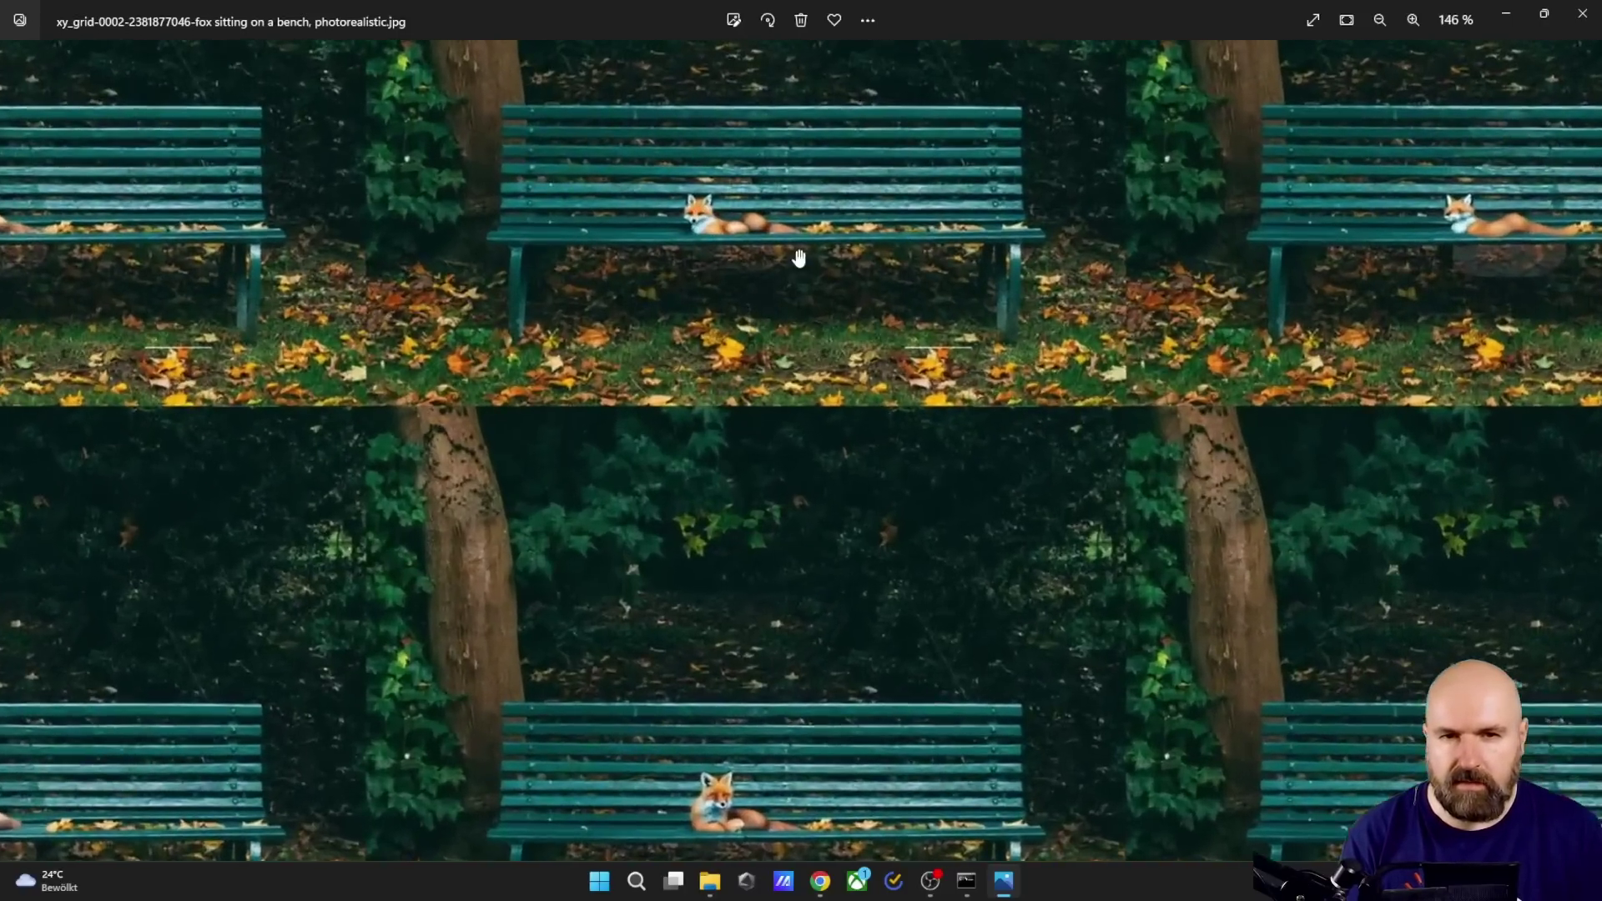
scroll(554, 493, "down", 5)
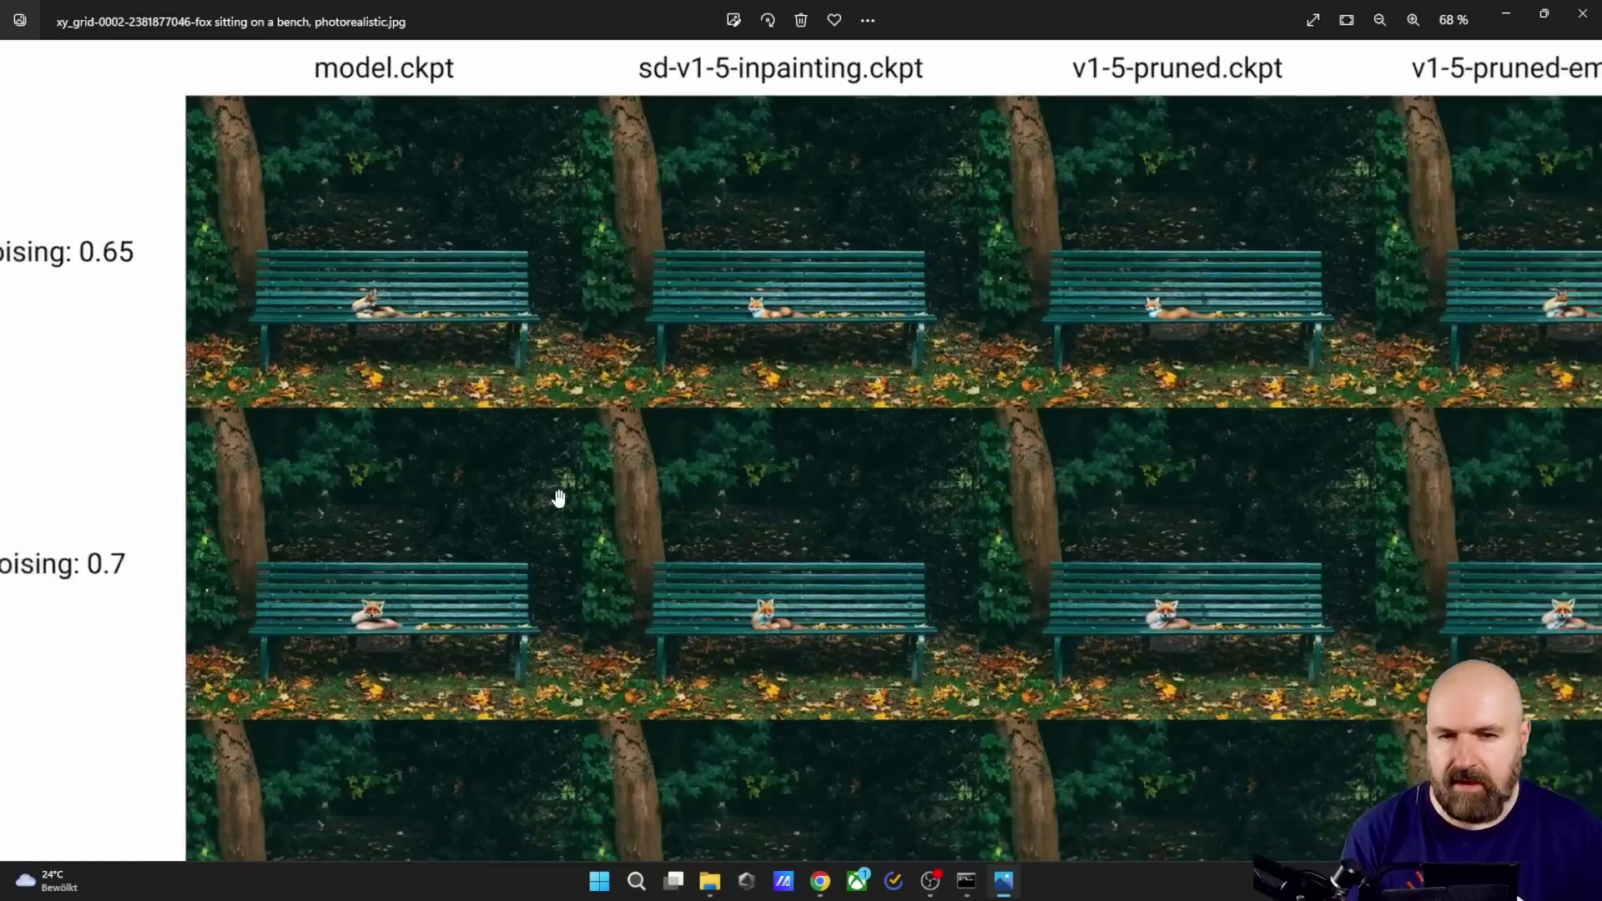
left_click_drag(713, 709, 685, 2)
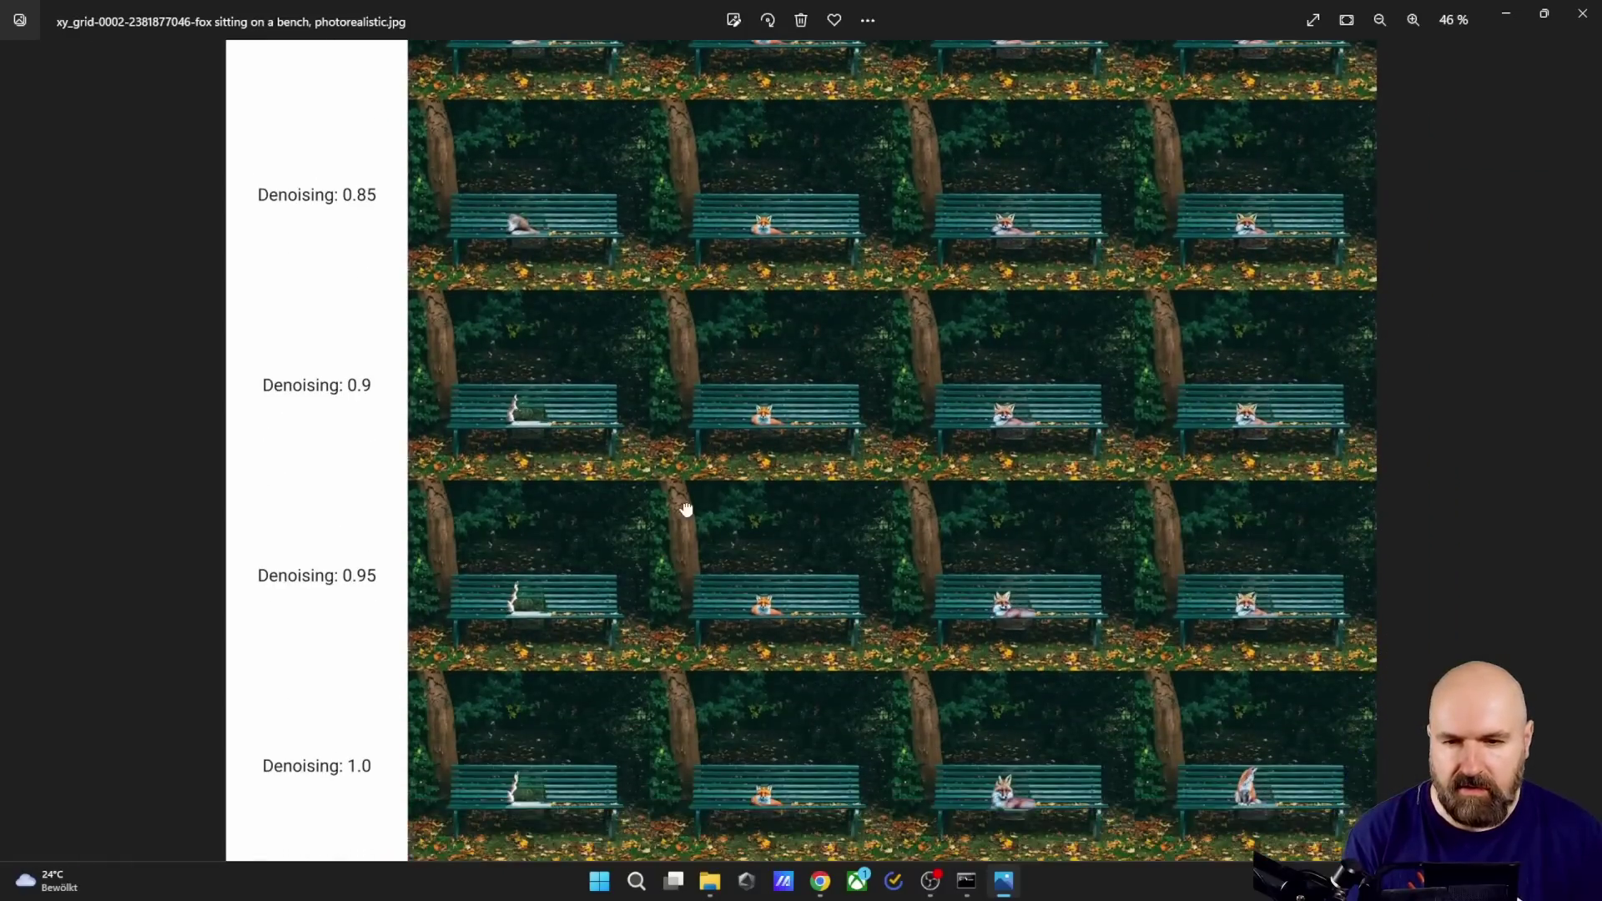
scroll(741, 786, "up", 4)
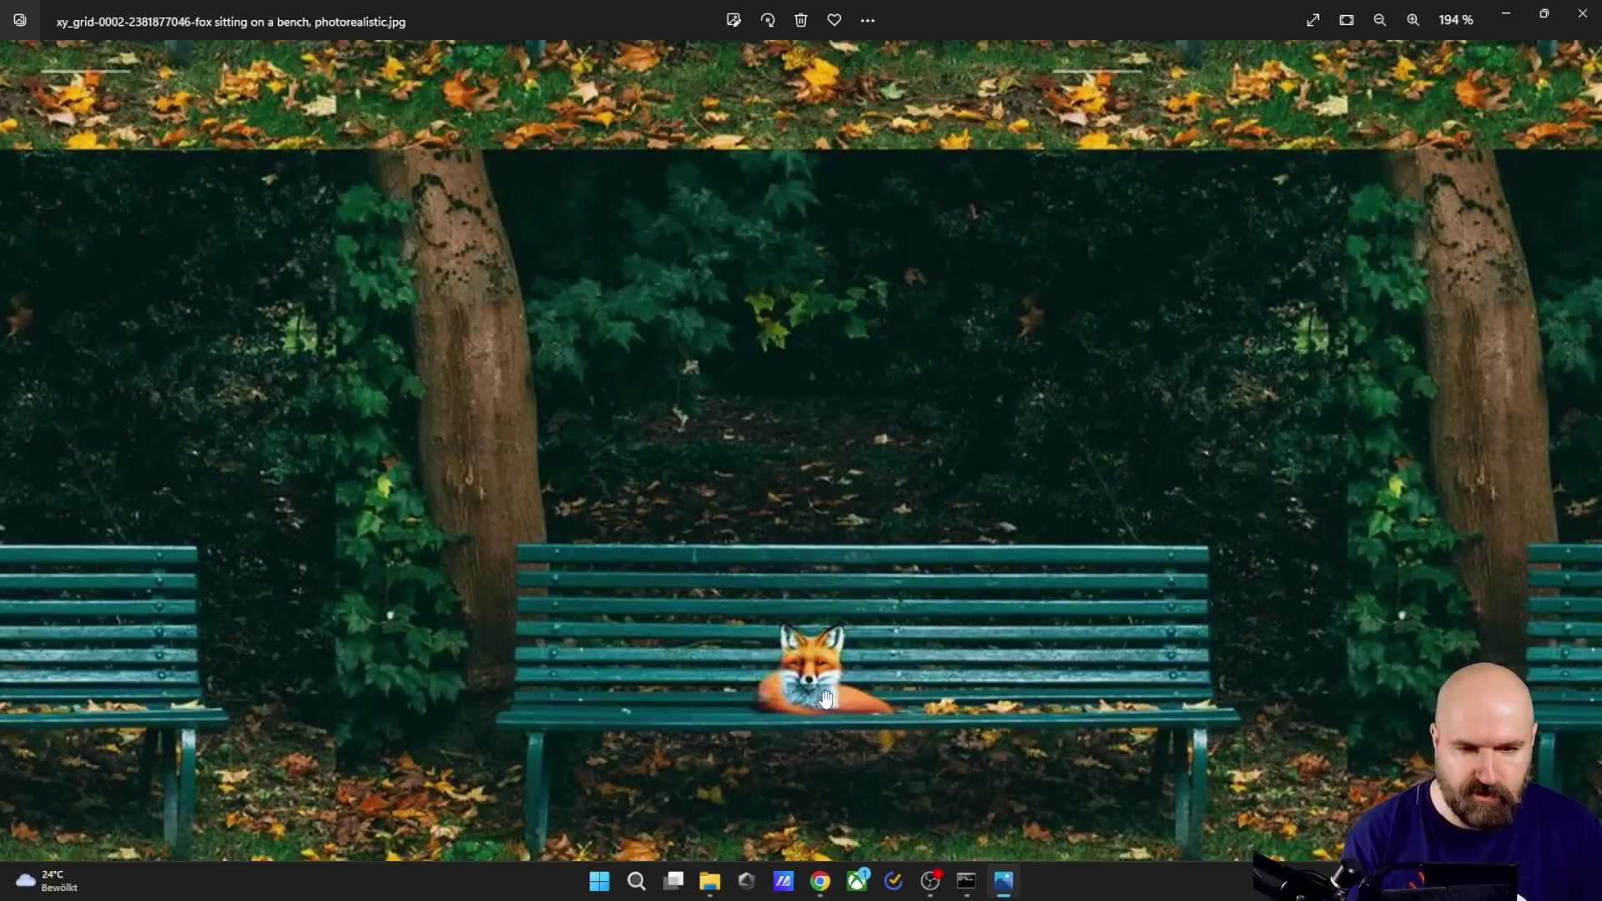
left_click_drag(278, 666, 1202, 625)
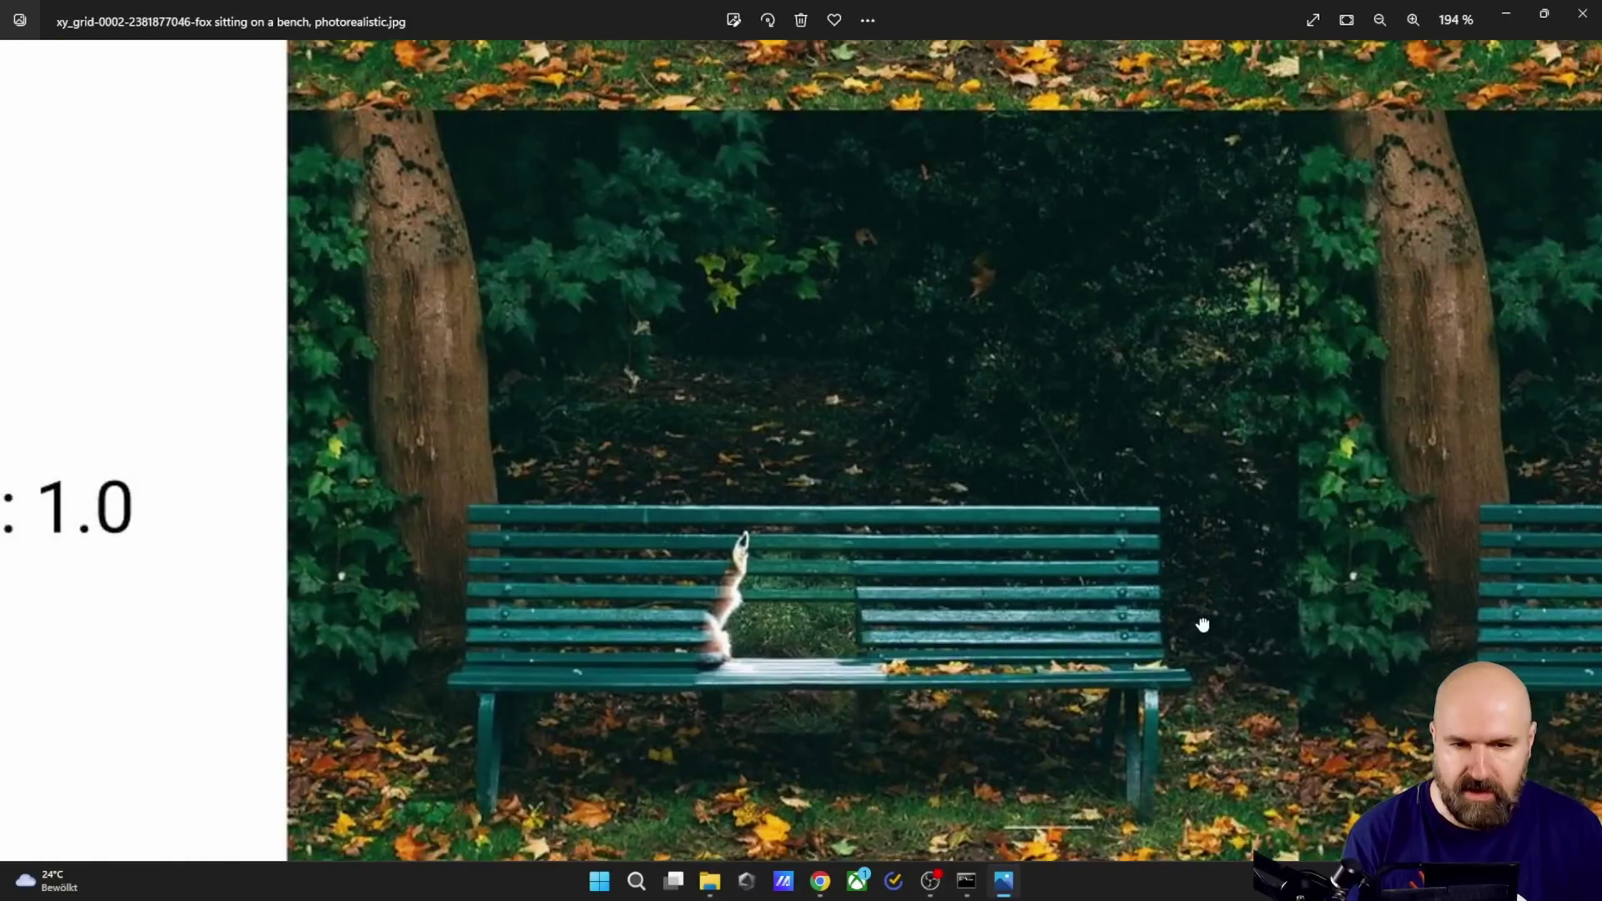
left_click_drag(353, 634, 949, 648)
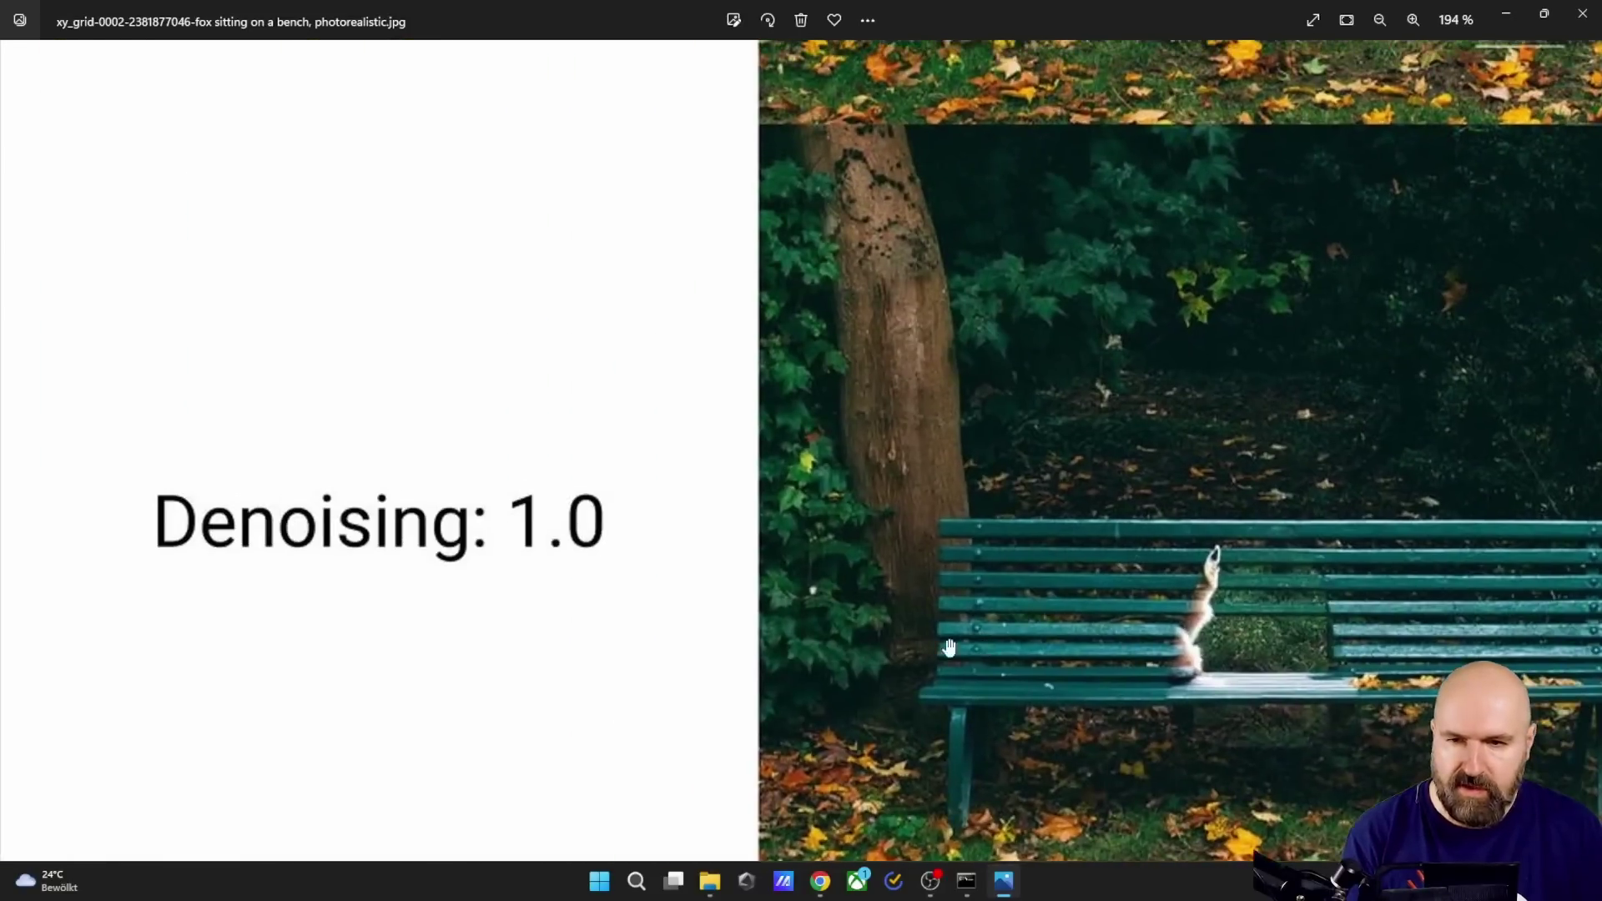
left_click_drag(734, 540, 548, 586)
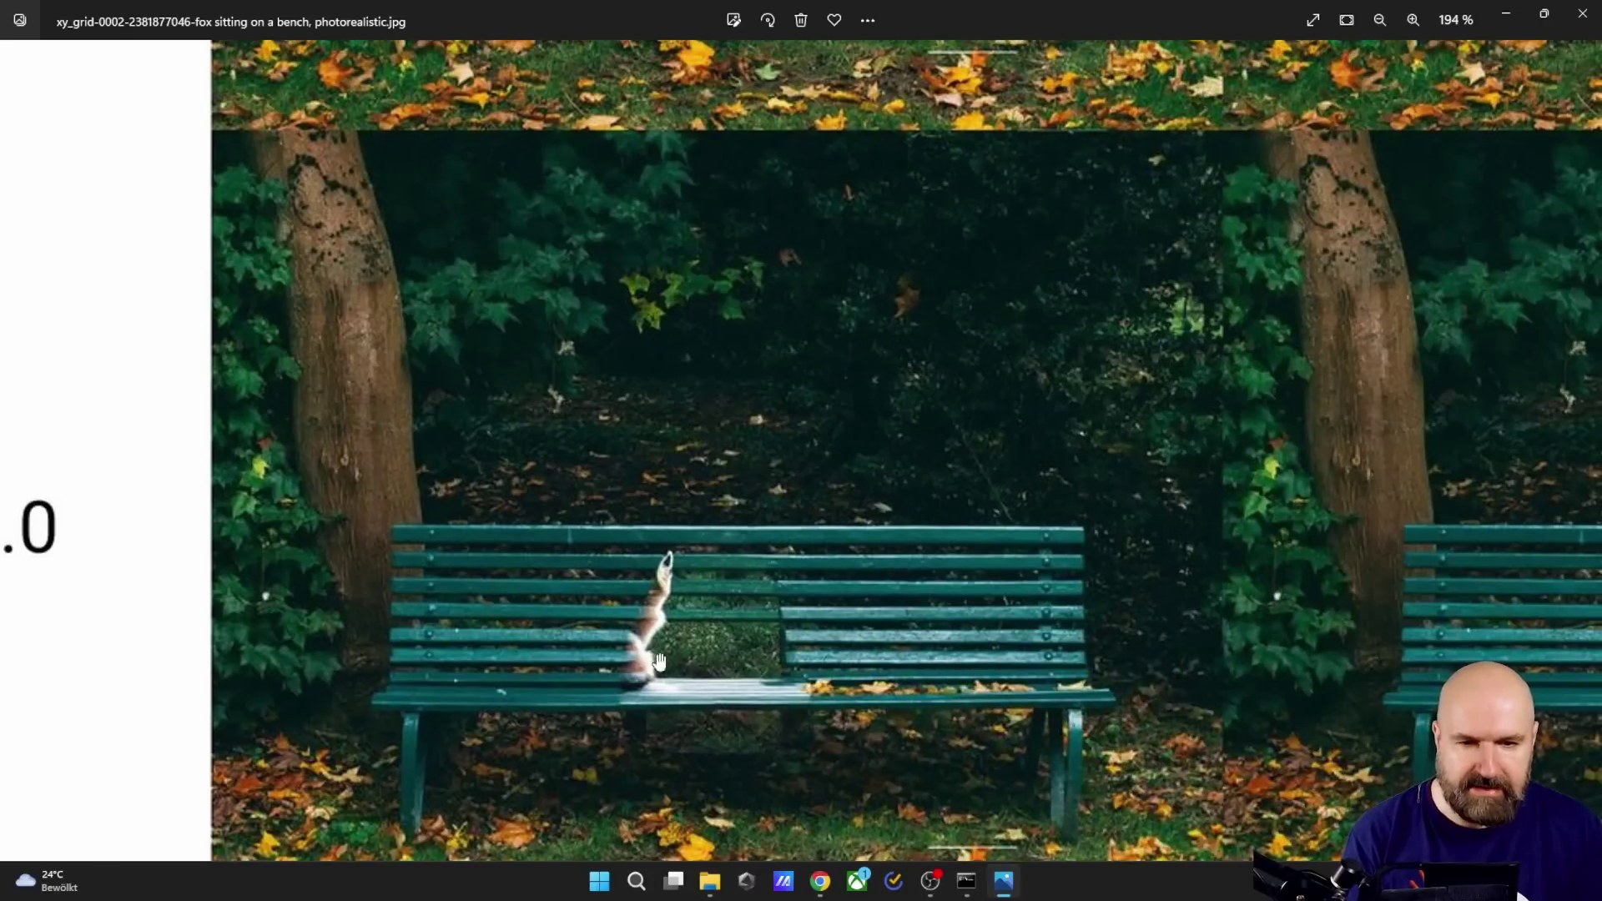
left_click_drag(1289, 626, 399, 562)
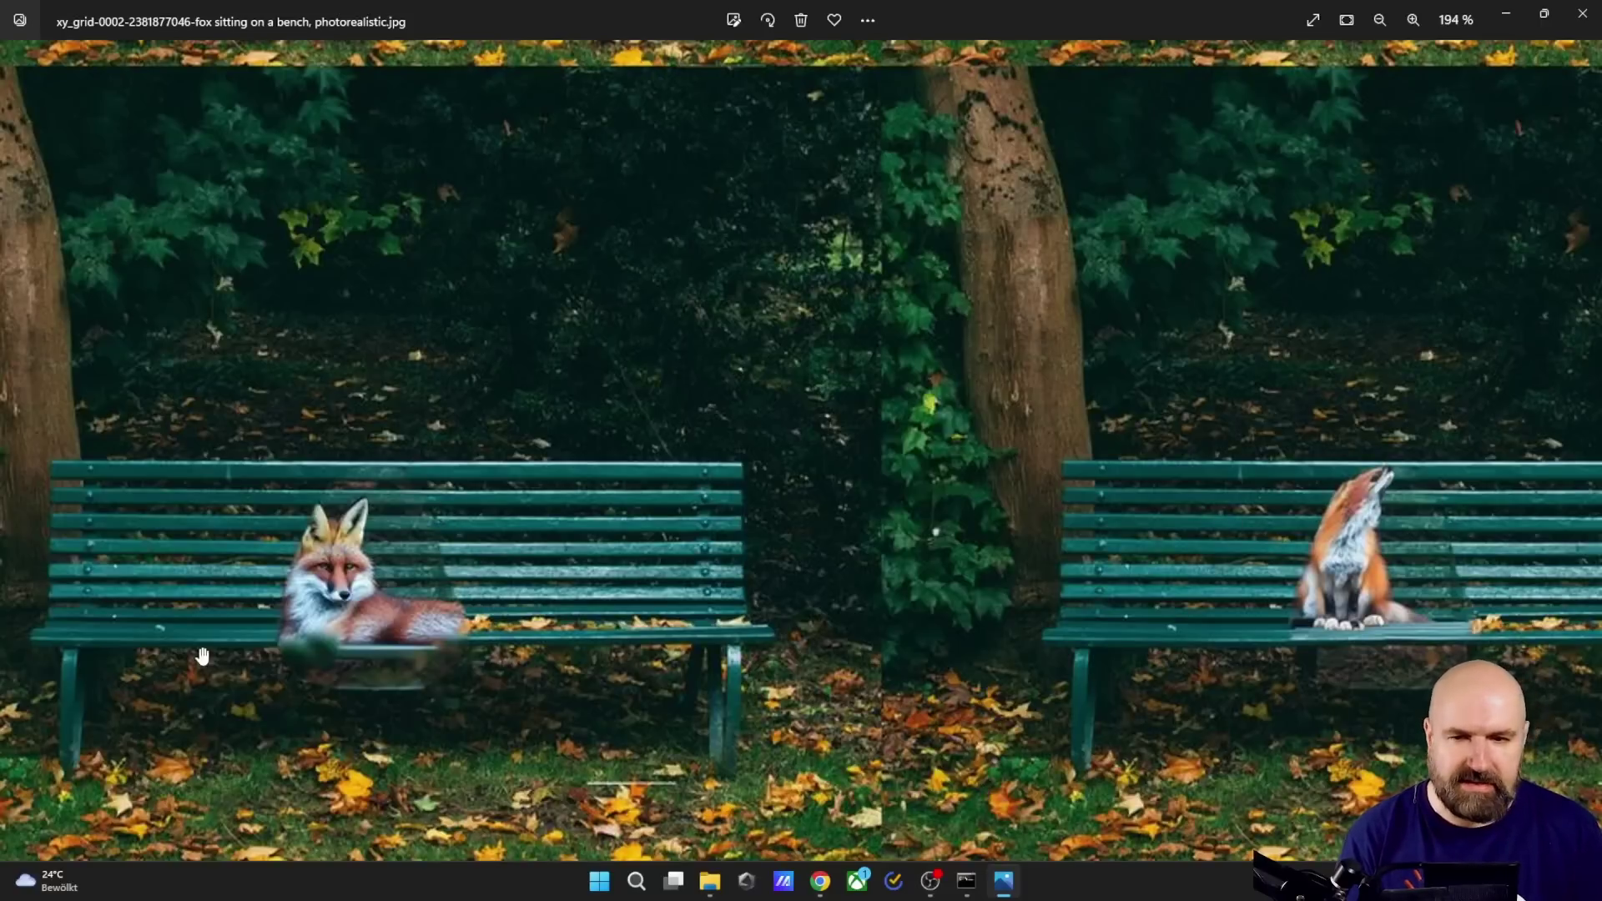
left_click_drag(203, 656, 1472, 636)
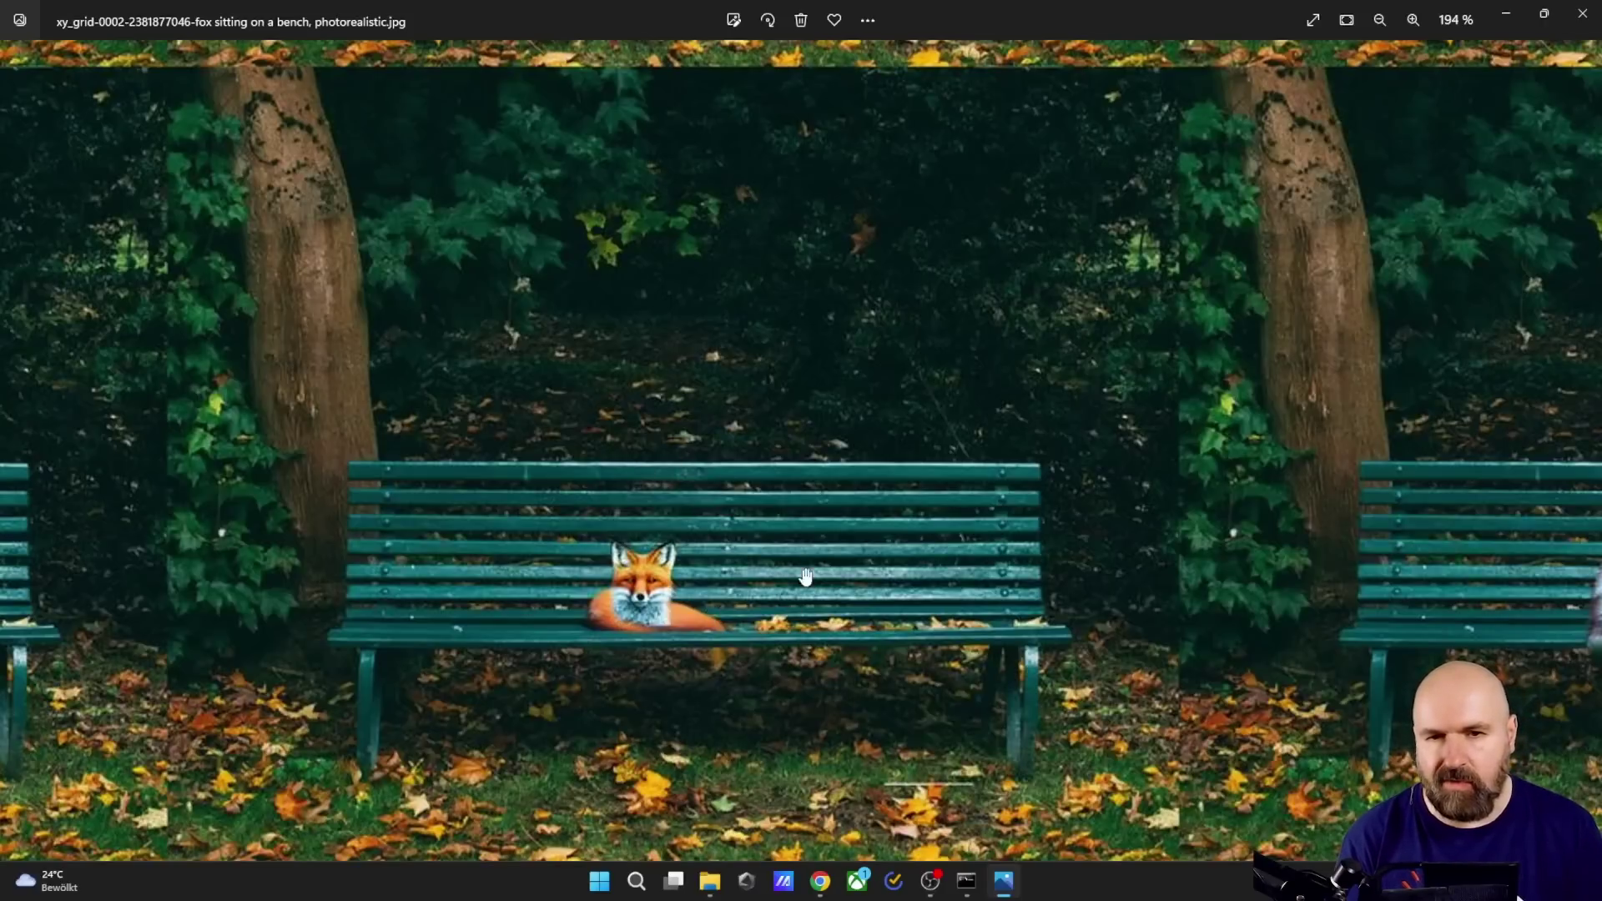
scroll(526, 615, "down", 5)
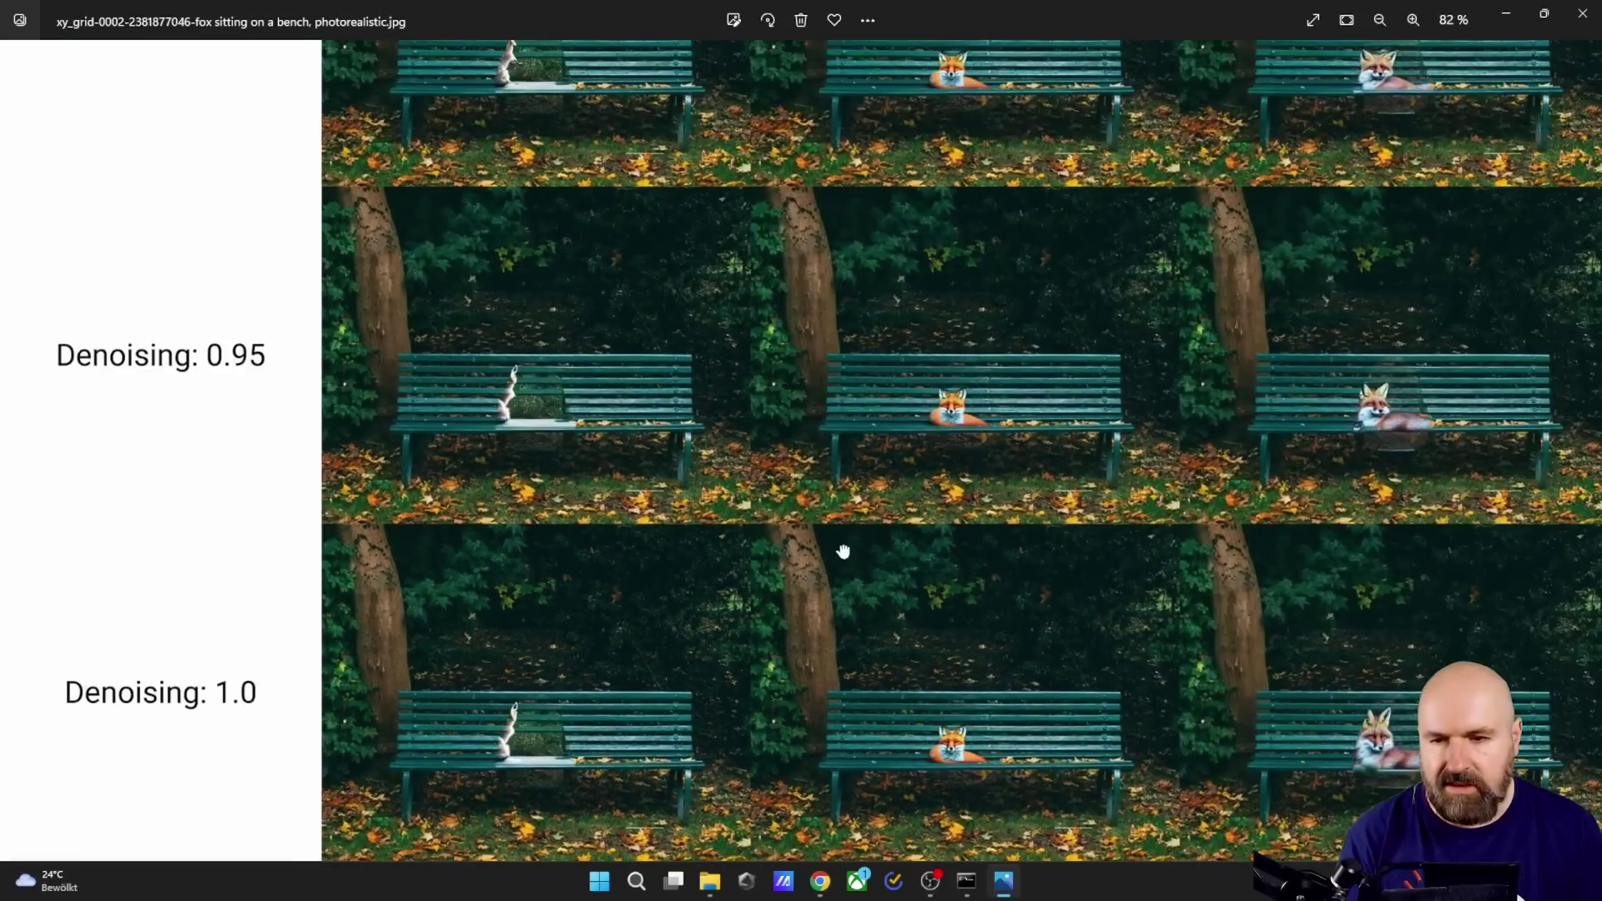
scroll(712, 254, "up", 10)
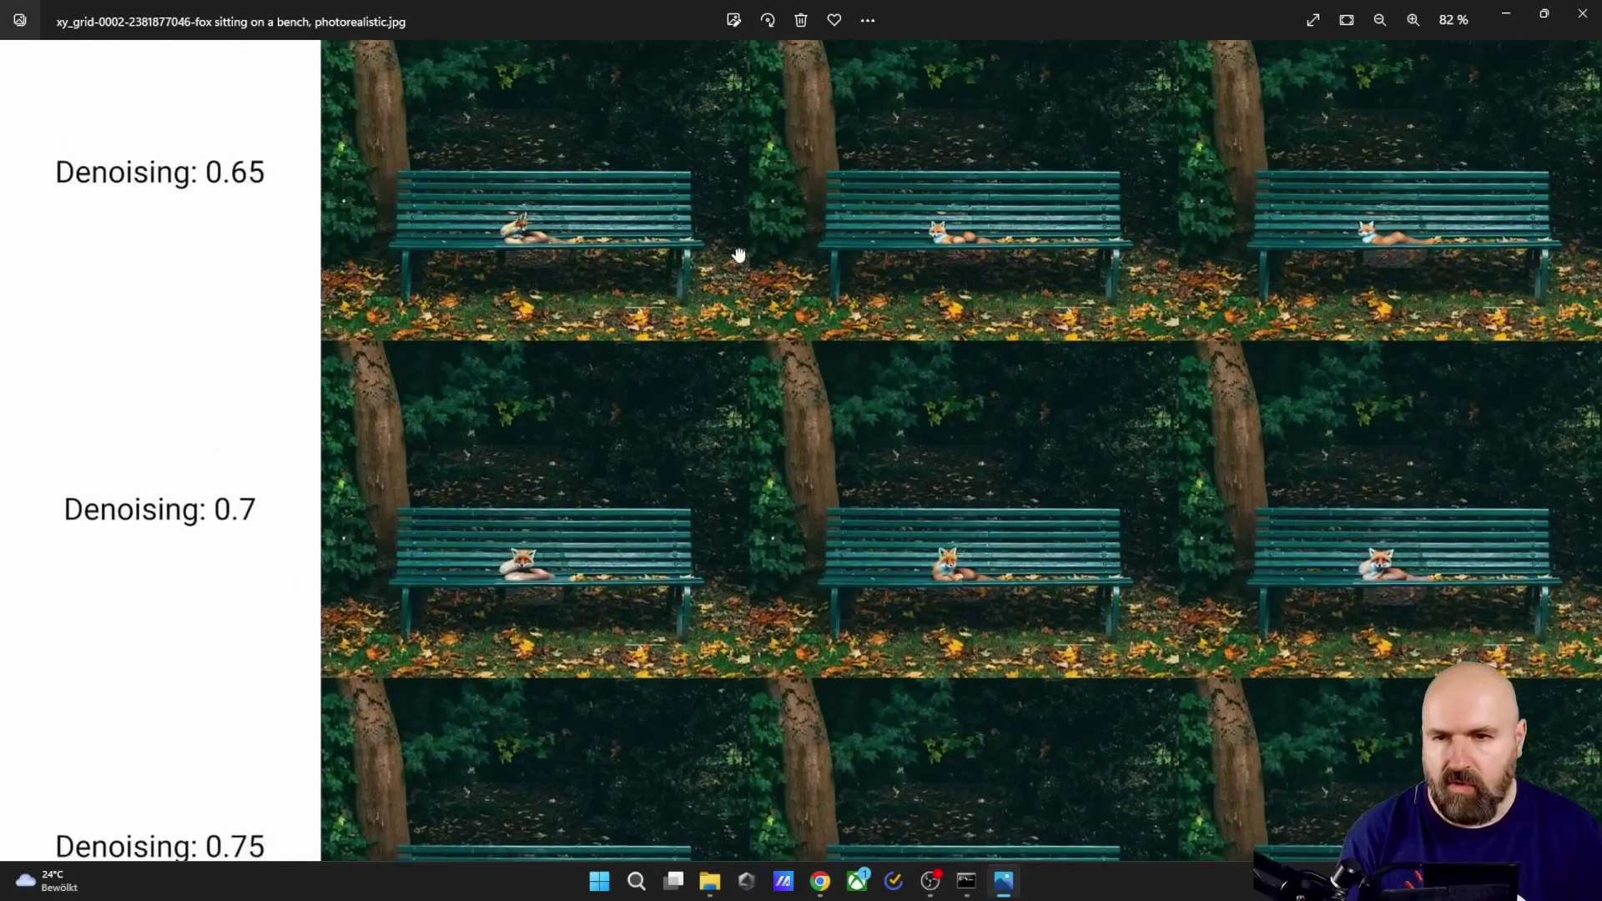
scroll(739, 254, "up", 1)
scroll(865, 333, "up", 5)
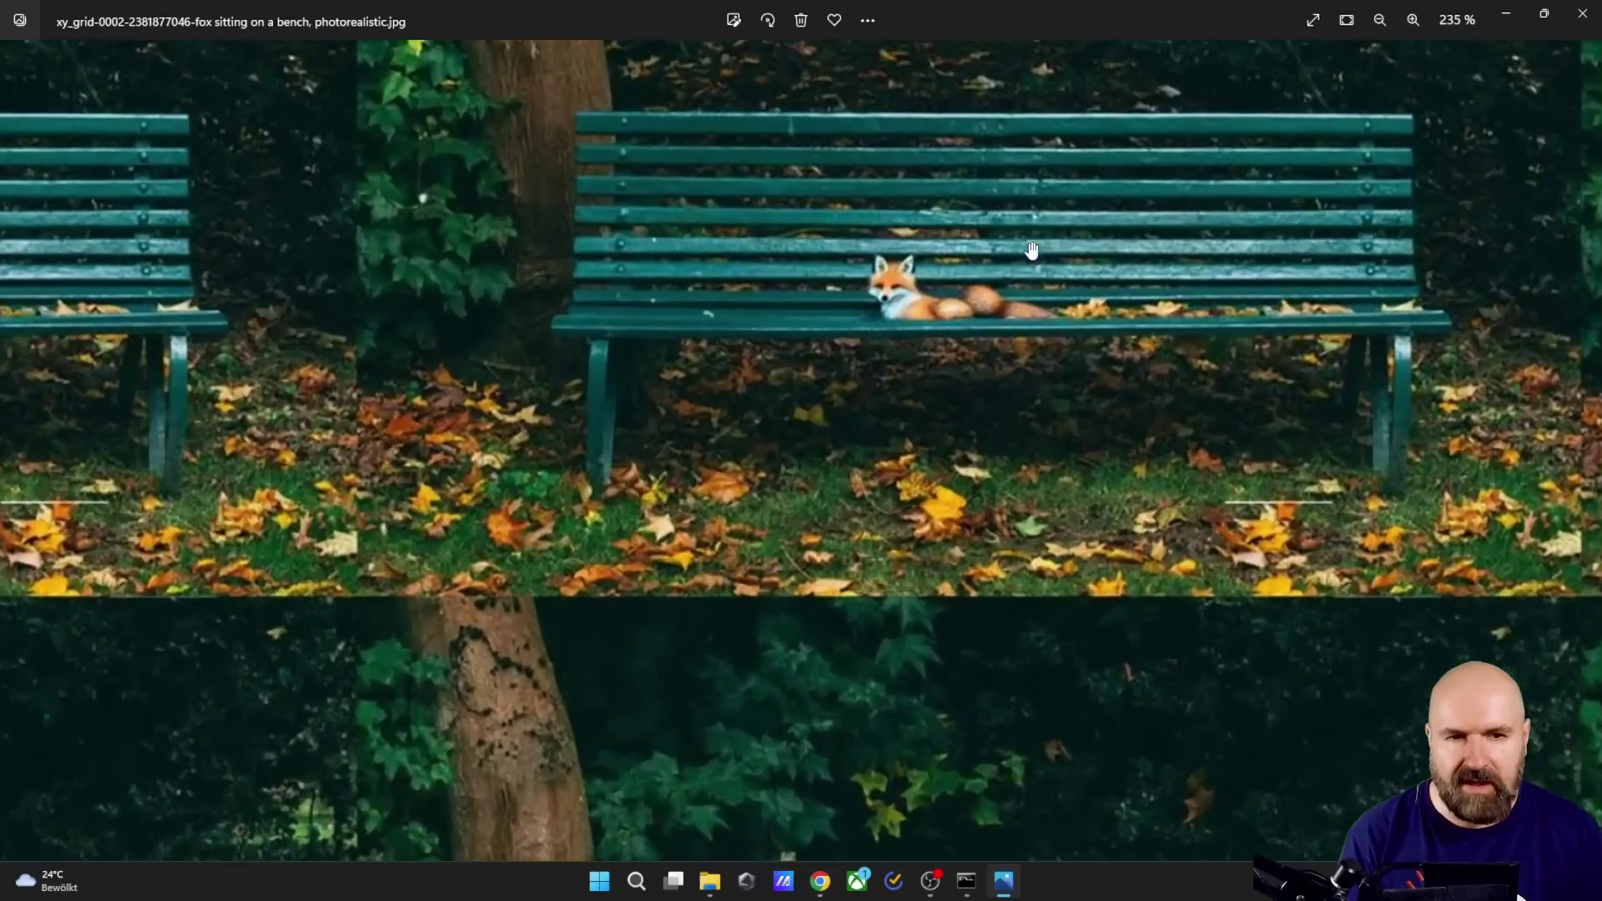
scroll(922, 458, "down", 5)
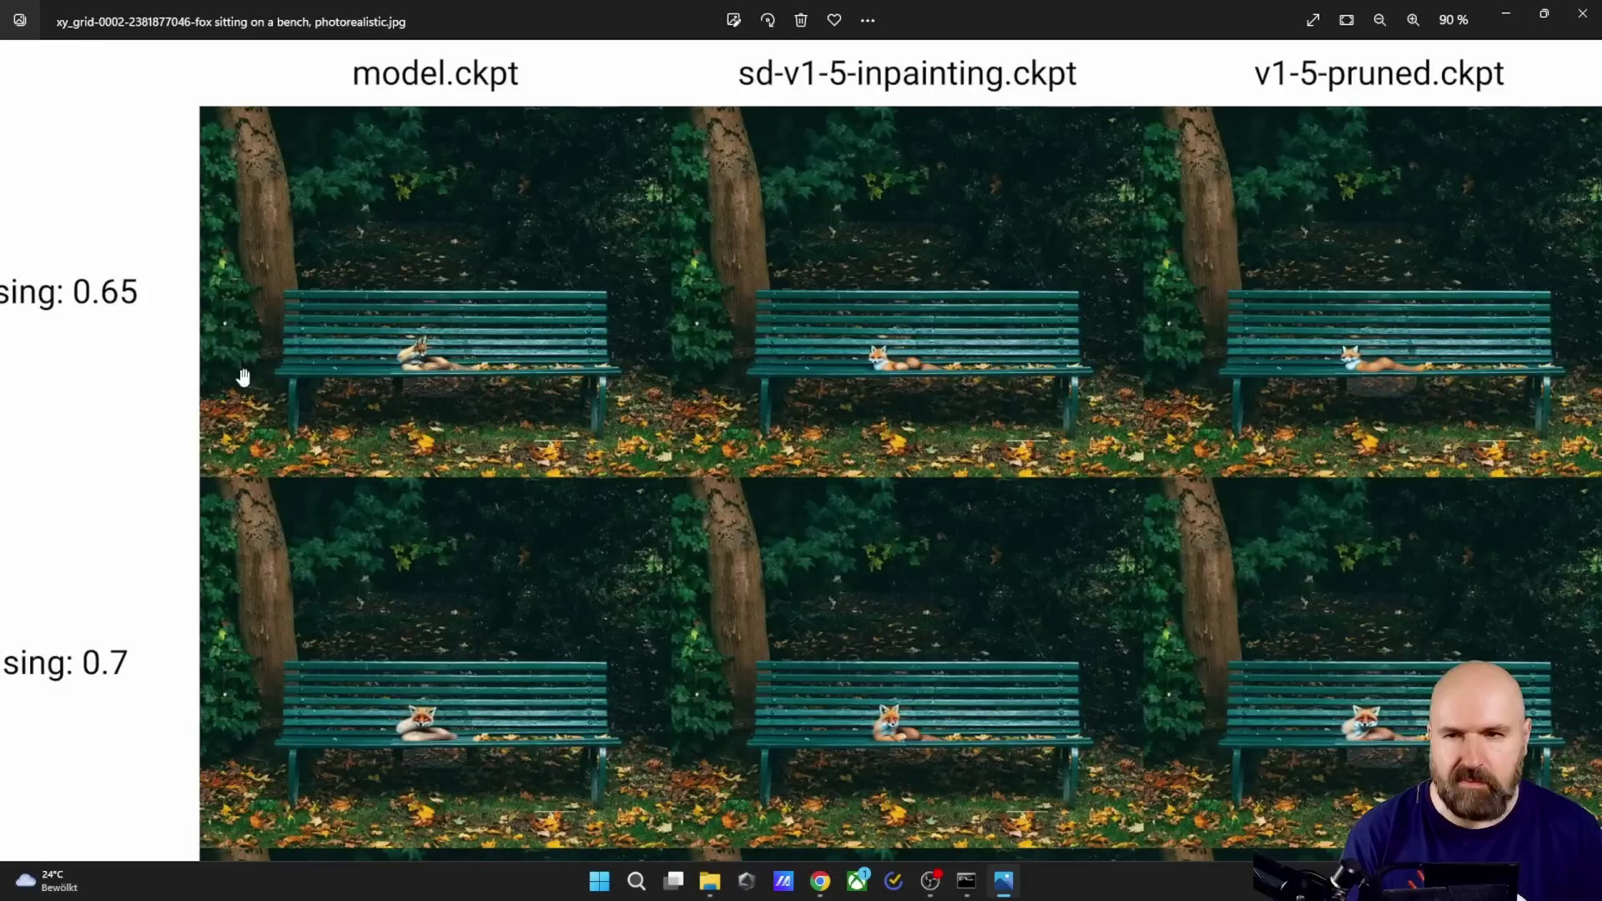
left_click_drag(243, 377, 211, 353)
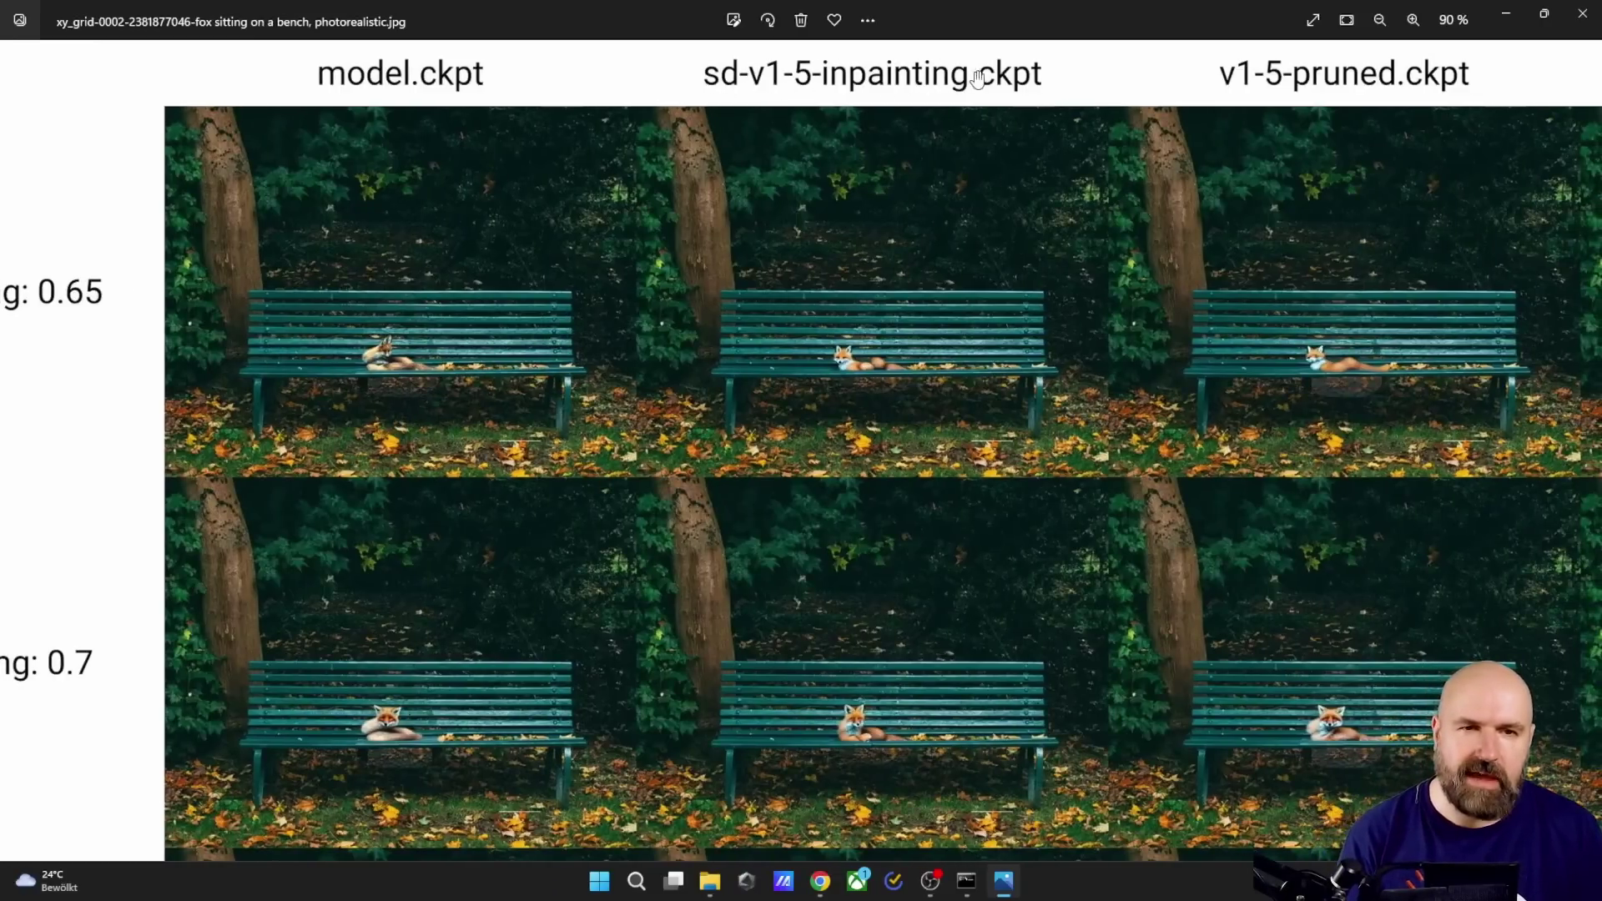
Step: Load the spacecraft room image into PNG Info and send its settings (50 steps, DDIM, 768×512) to txt2img
left_click(1583, 13)
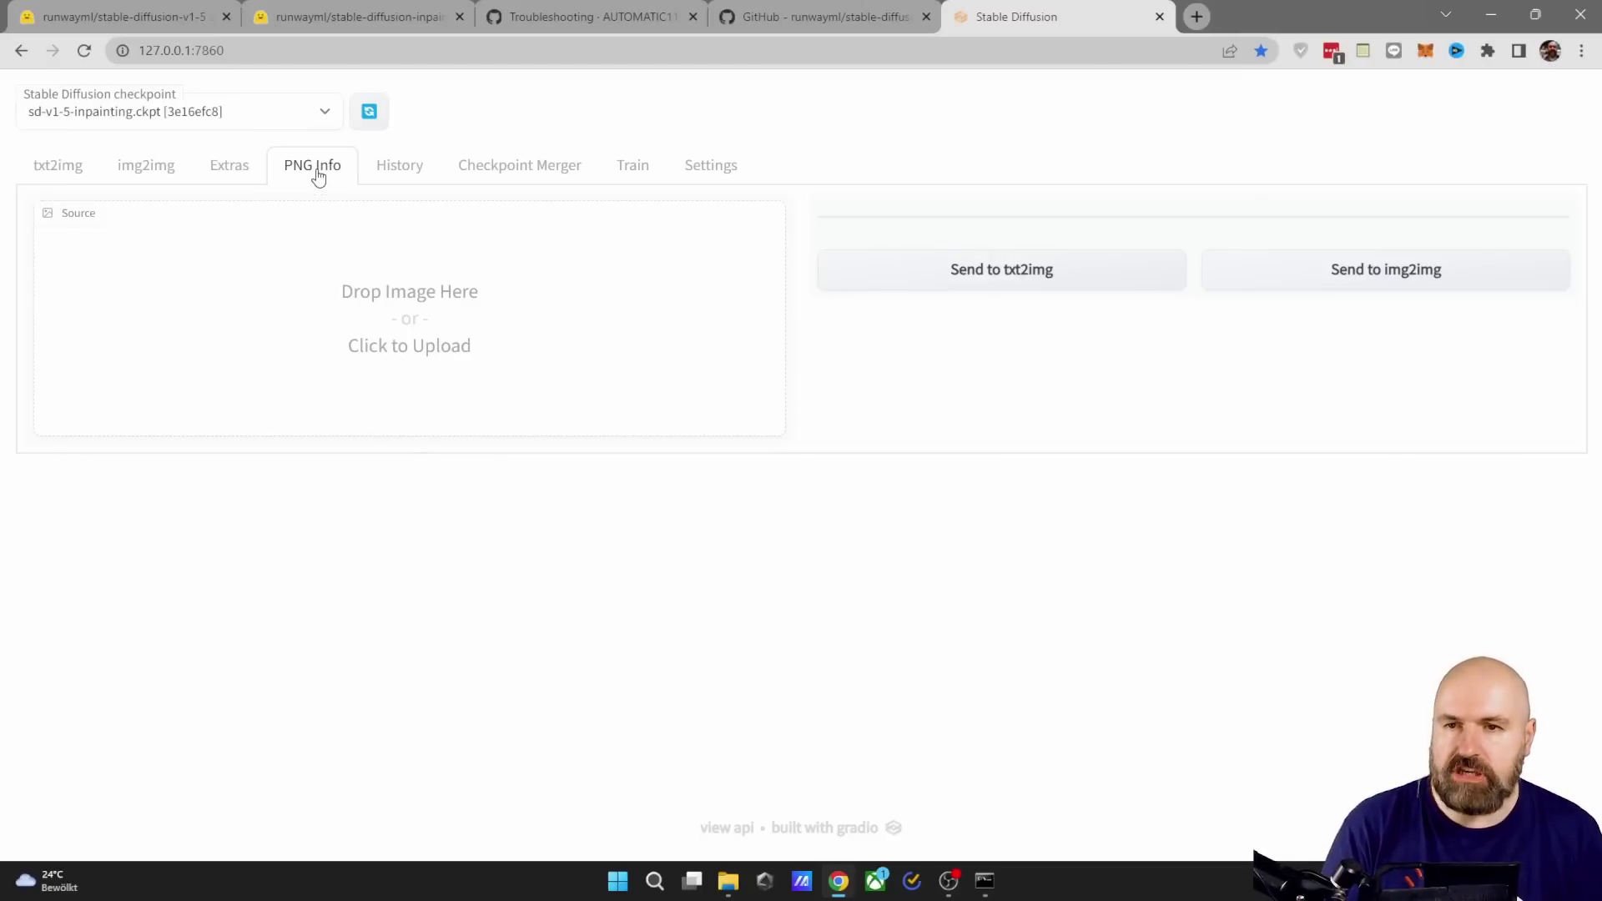
left_click(734, 884)
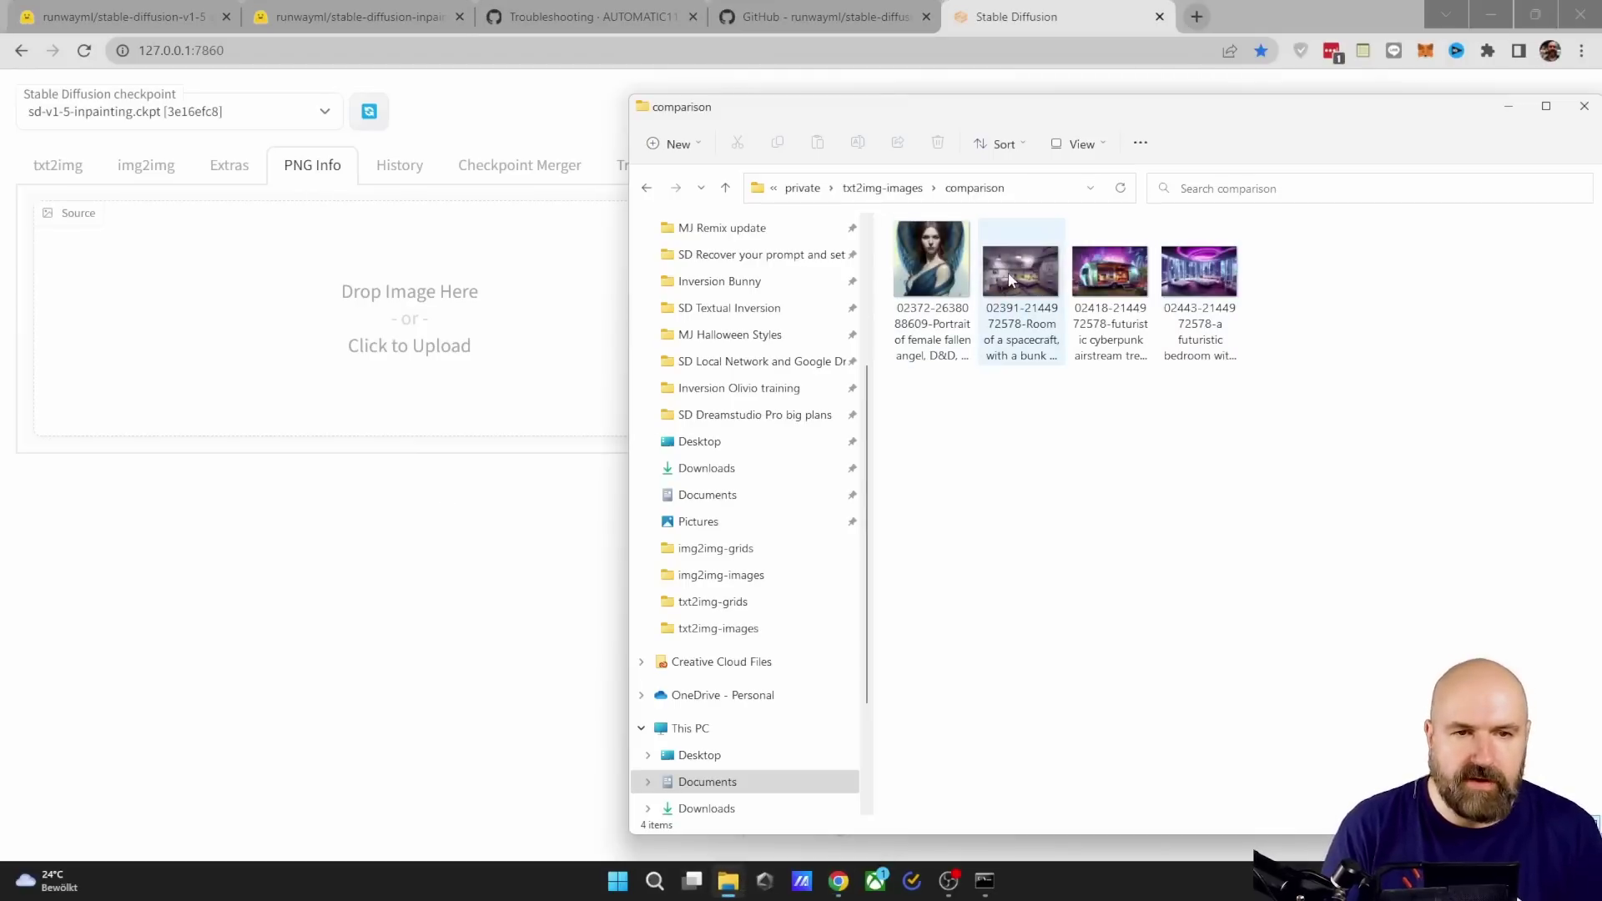
left_click_drag(1010, 279, 397, 326)
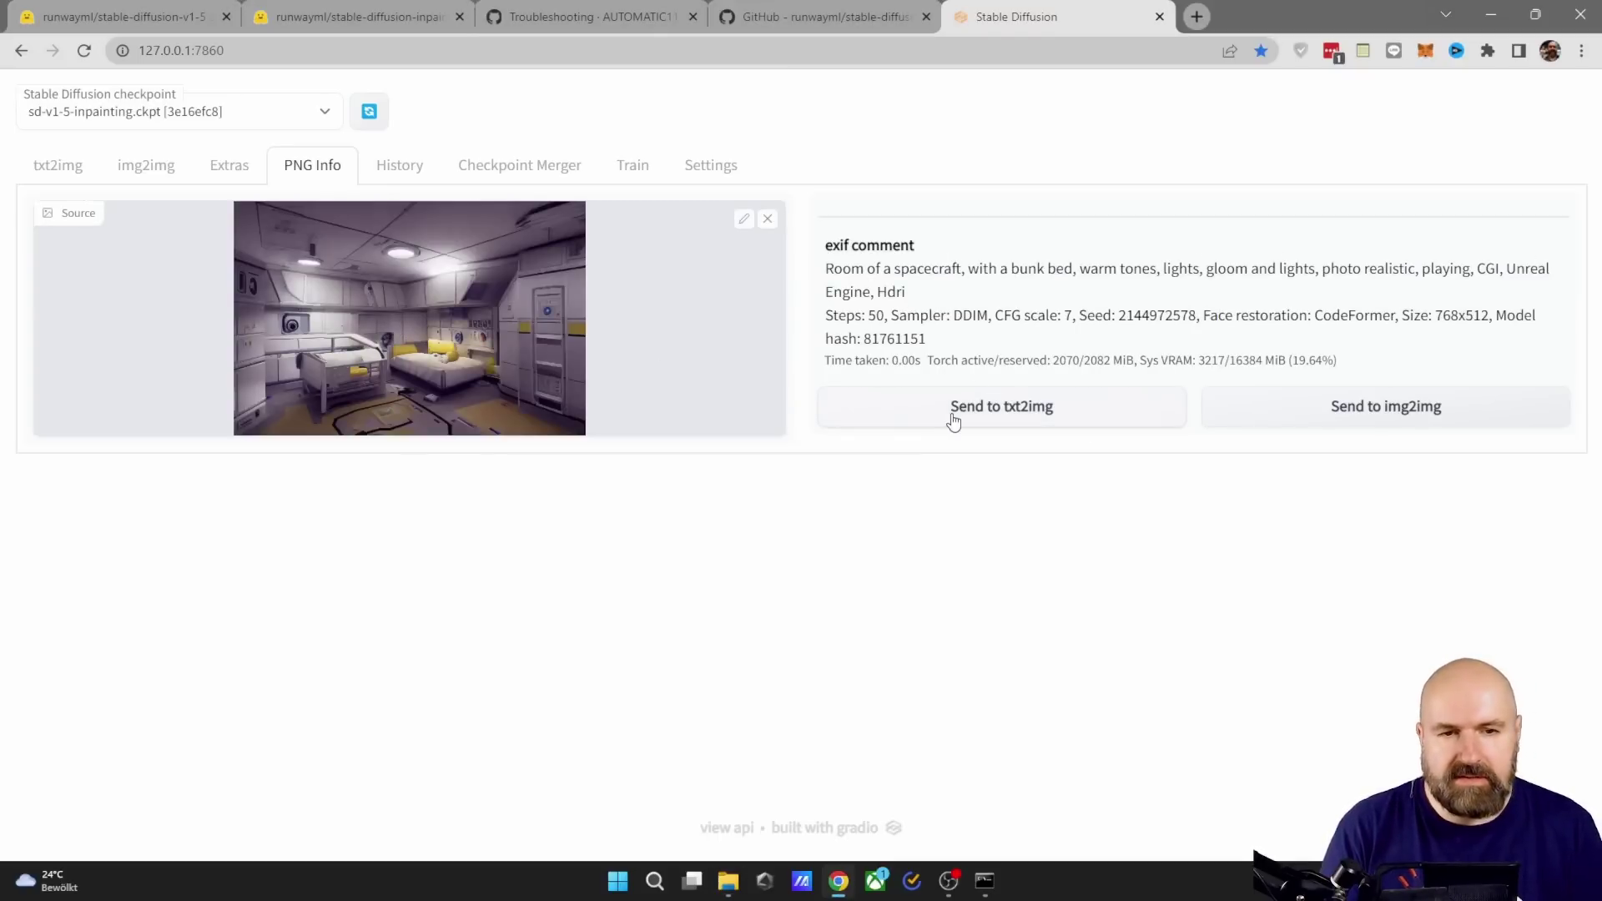
left_click(1025, 411)
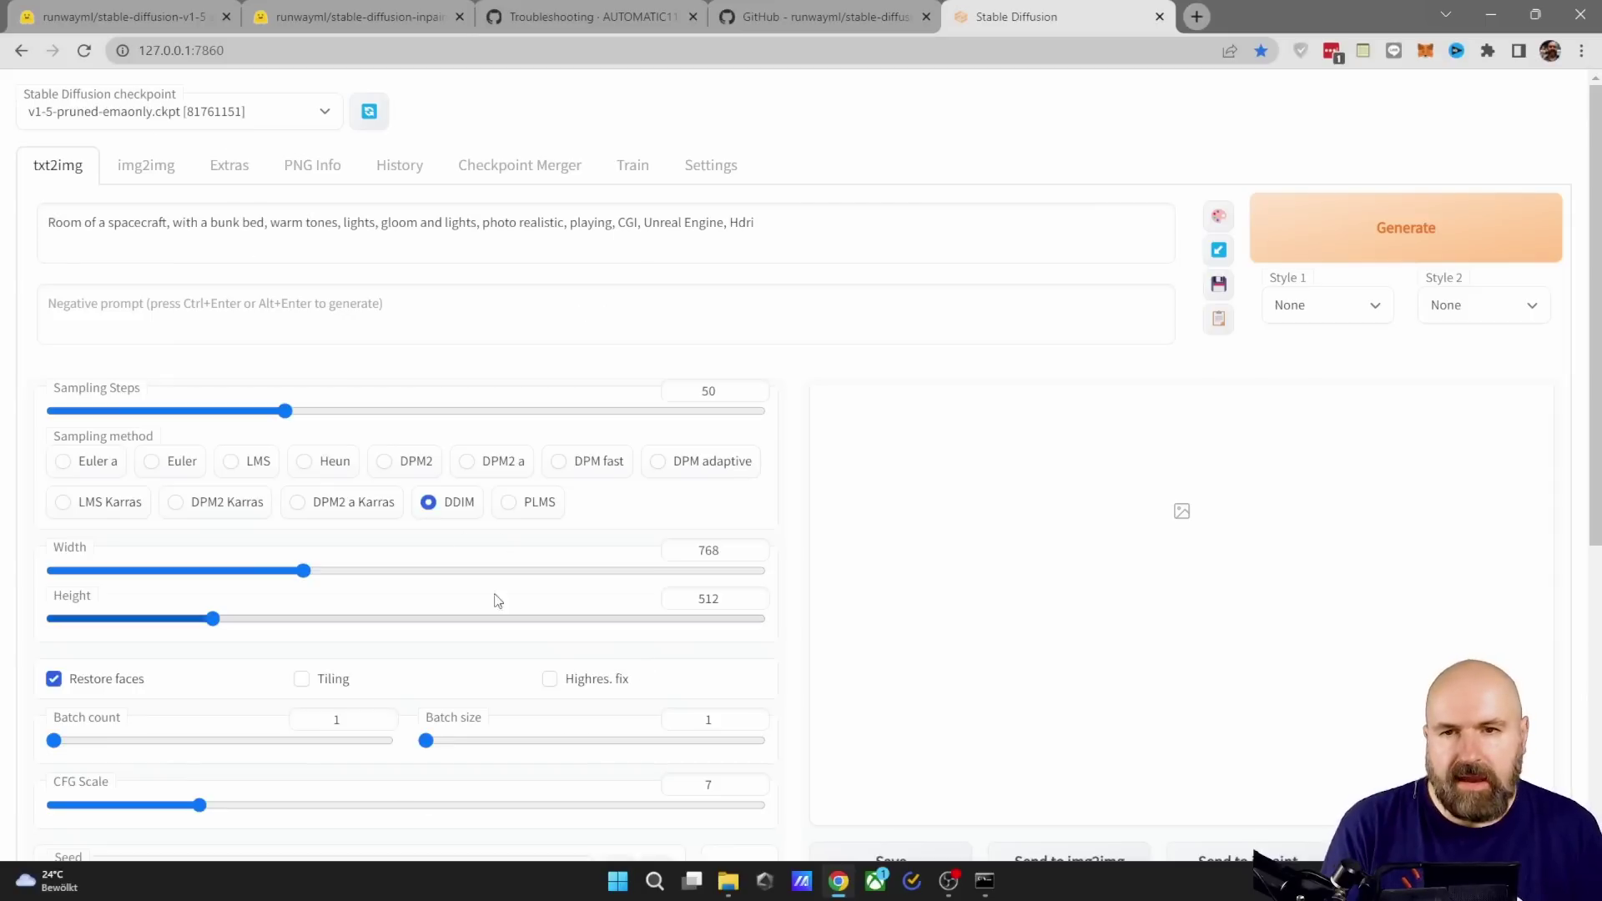
Step: Keep the X/Y plot axes as Checkpoint for X and Sampler for Y, and start entering Y sampler values
scroll(548, 686, "down", 6)
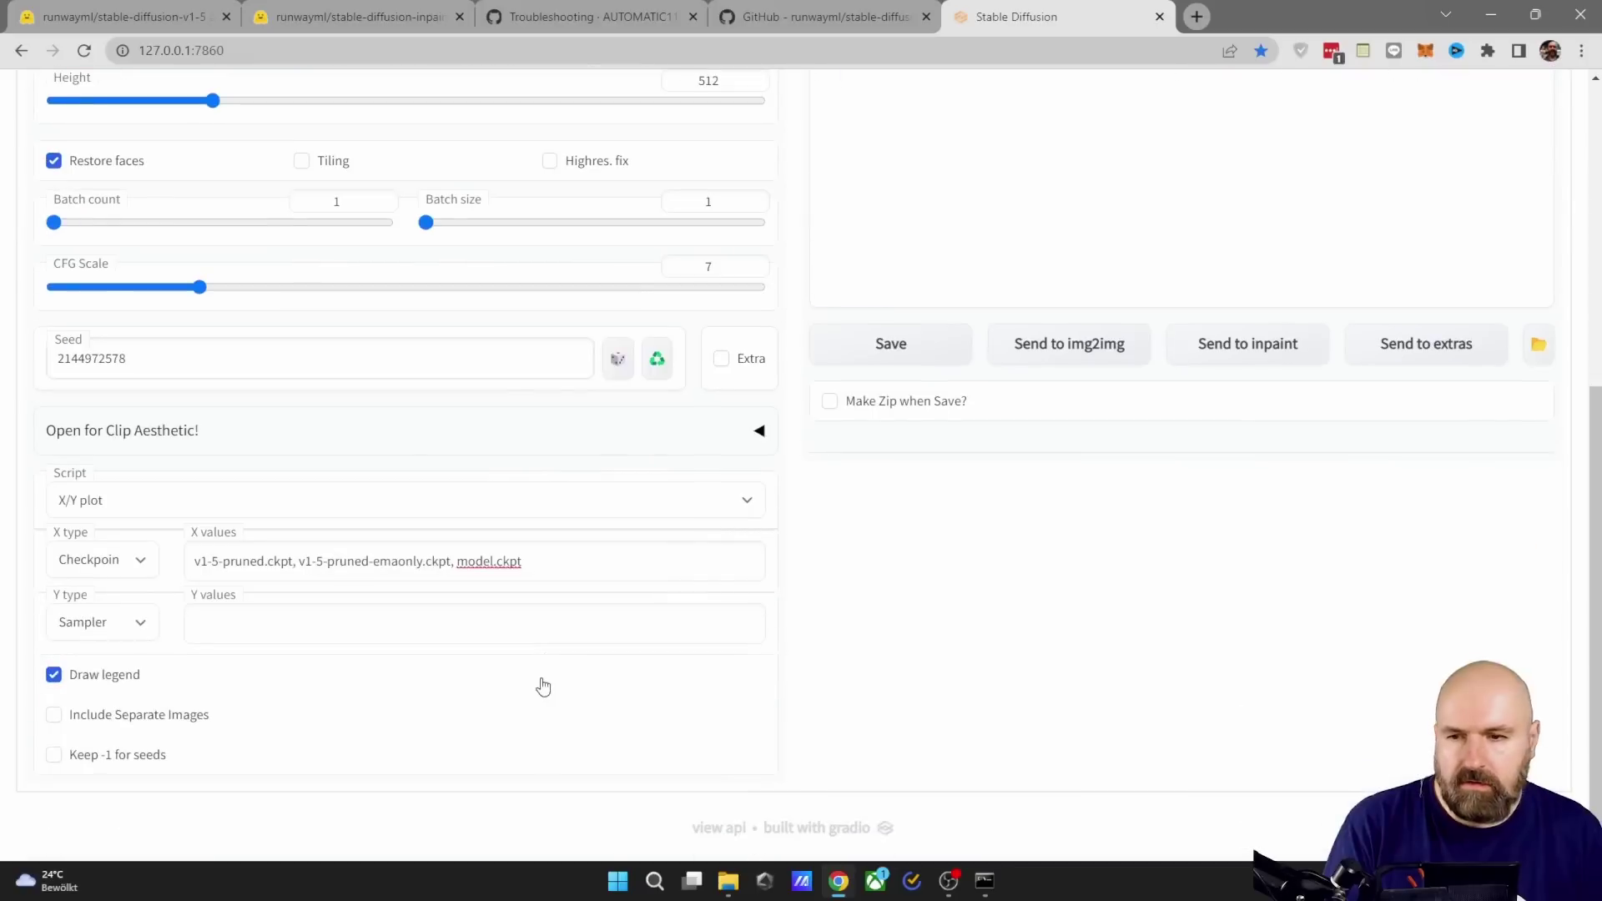
left_click(106, 569)
left_click(129, 386)
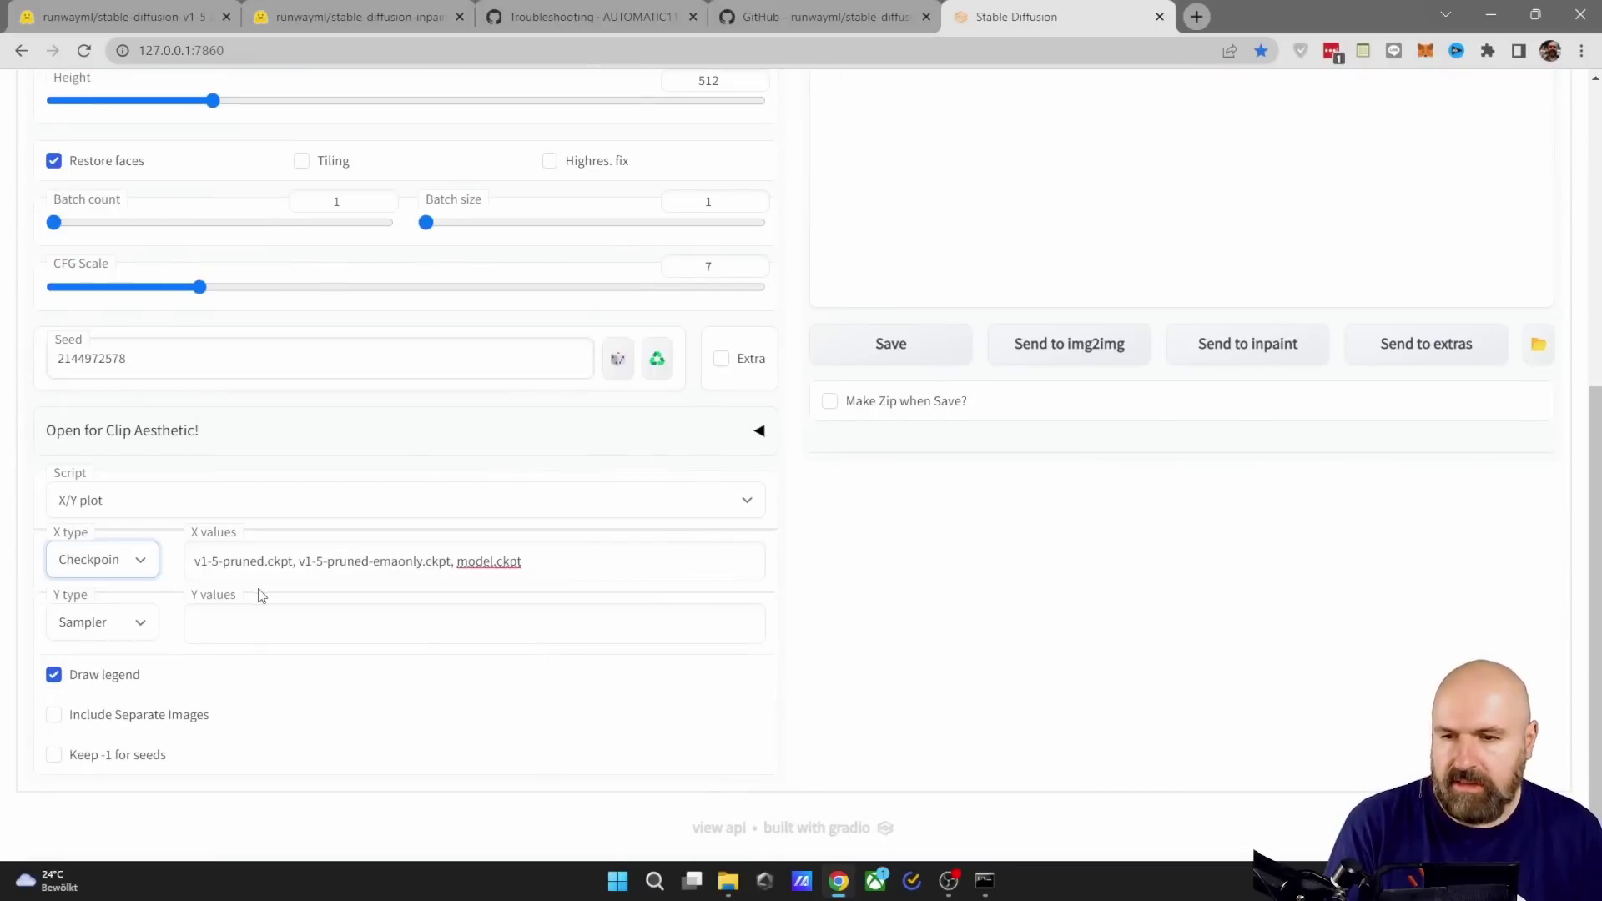
left_click(127, 632)
left_click(87, 421)
left_click(206, 621)
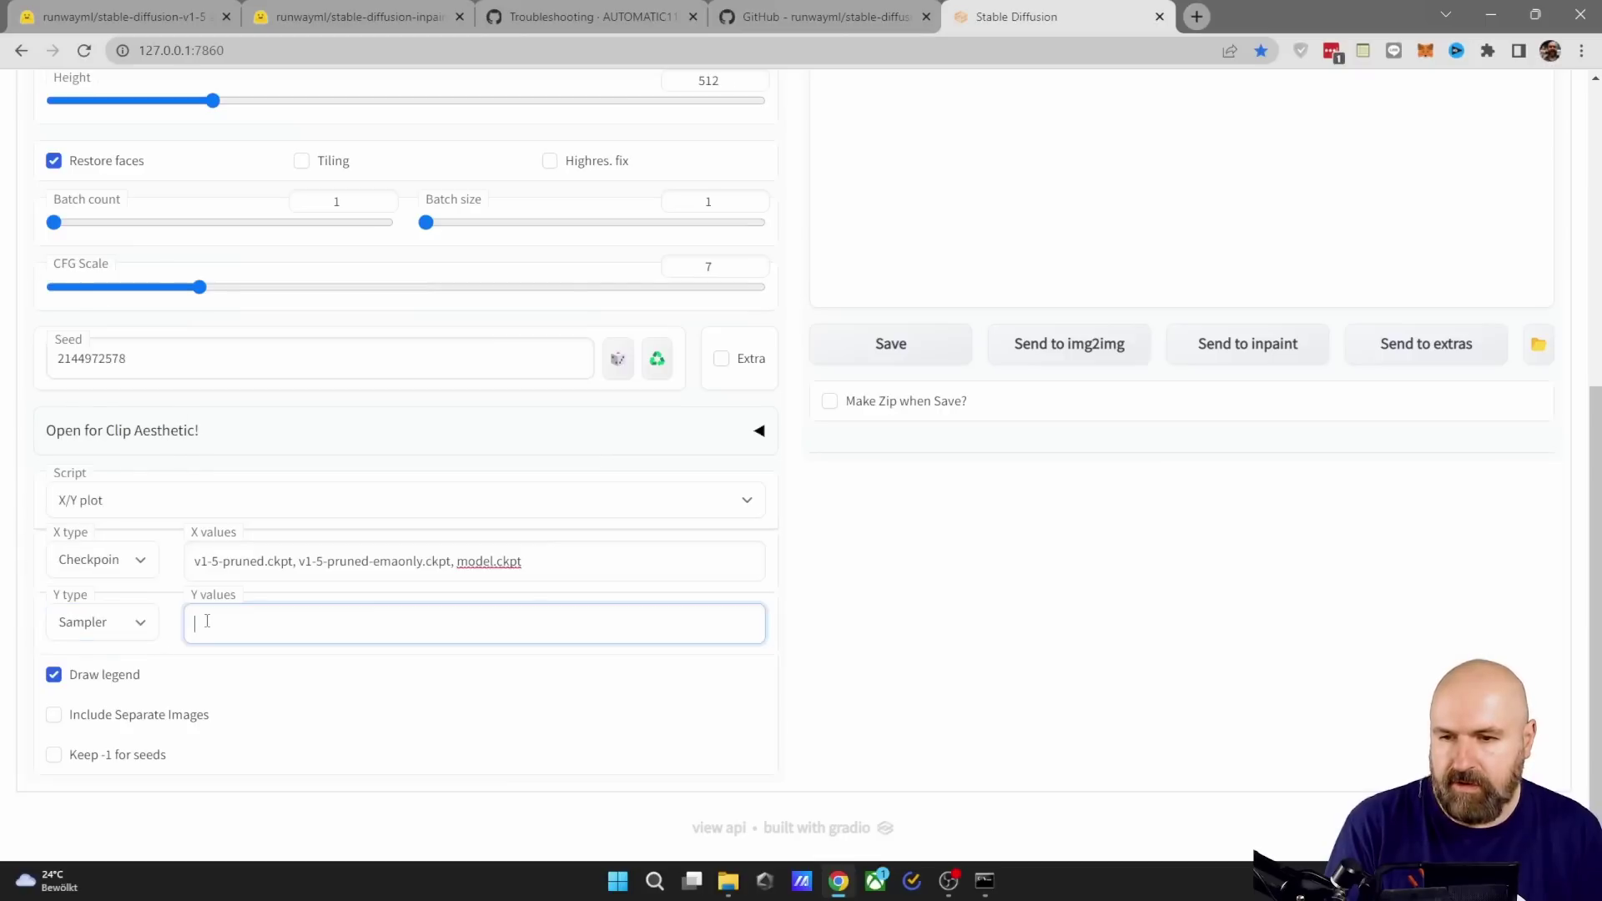
scroll(248, 639, "up", 6)
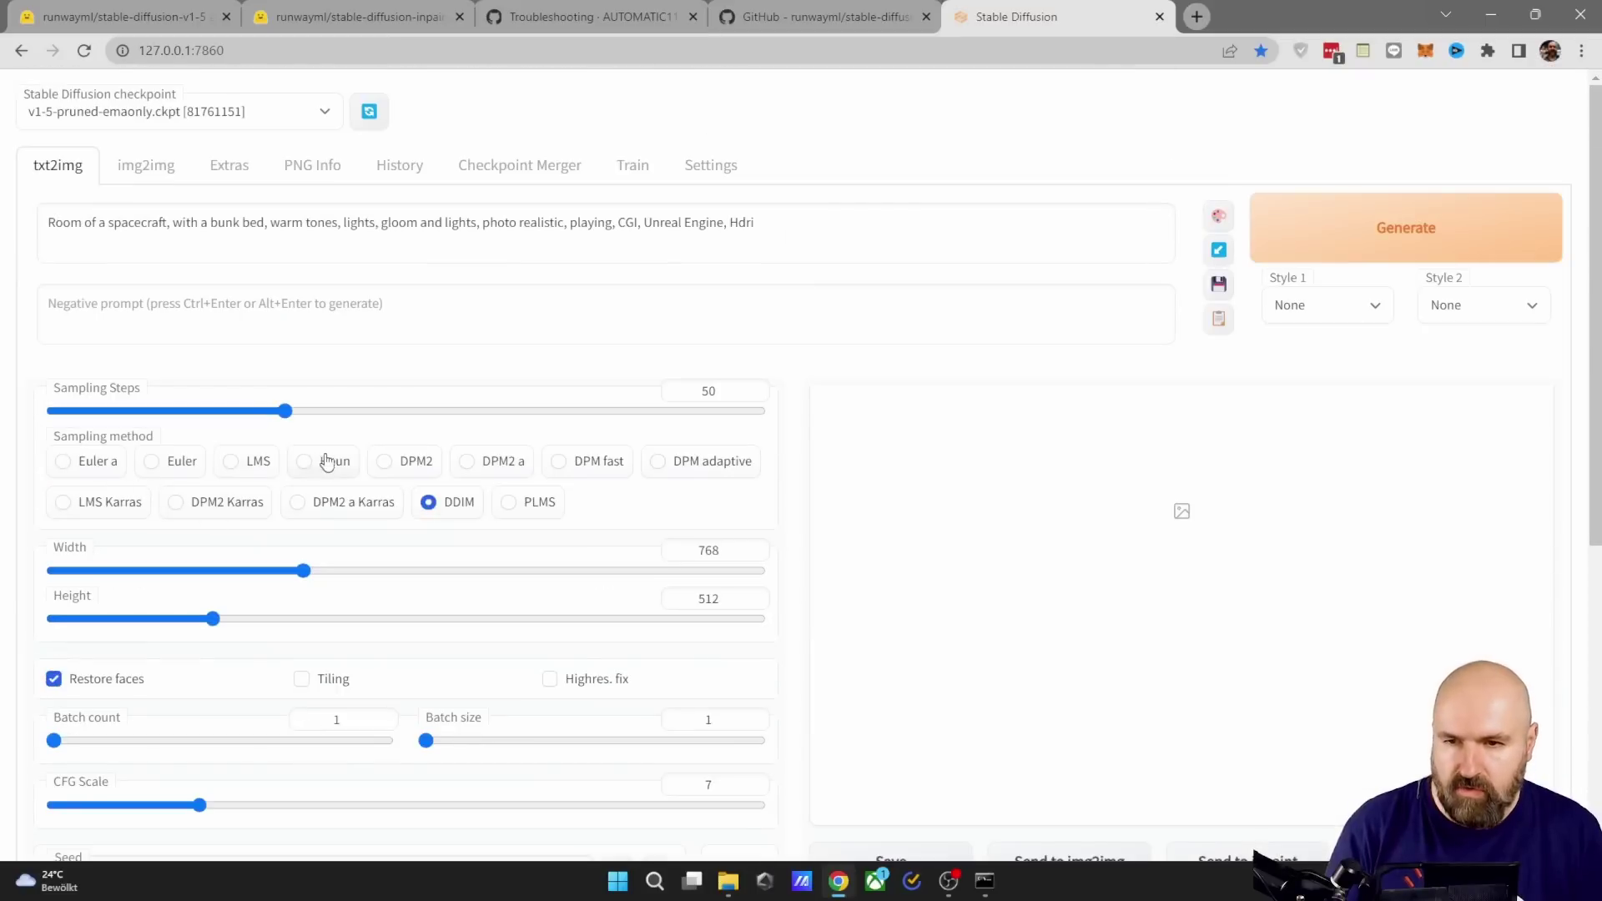
scroll(327, 463, "down", 6)
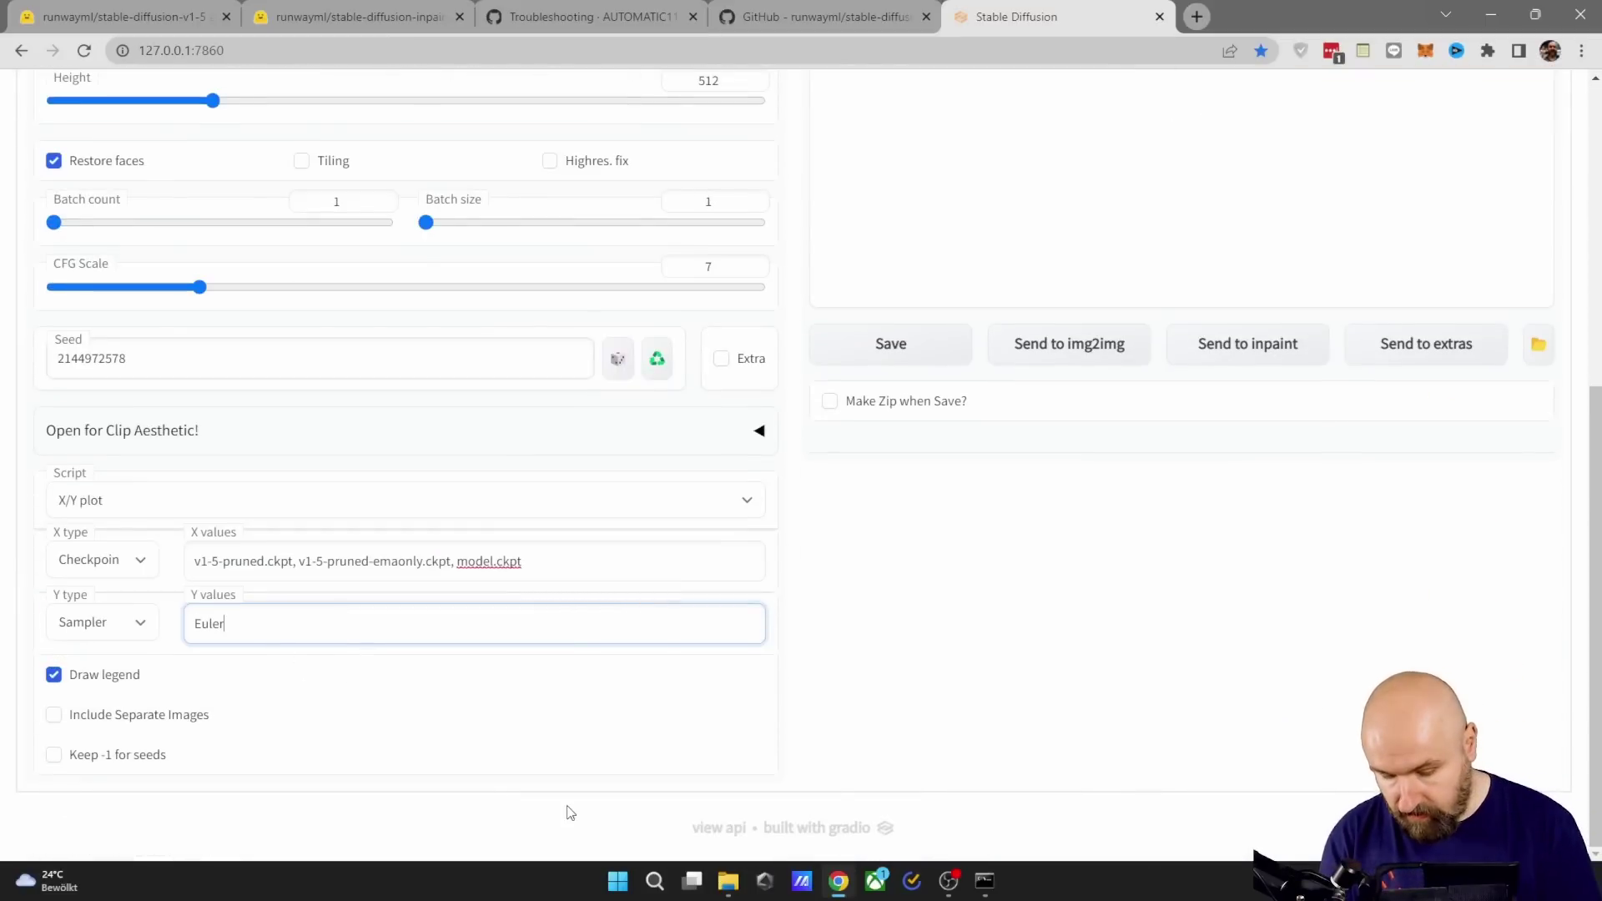